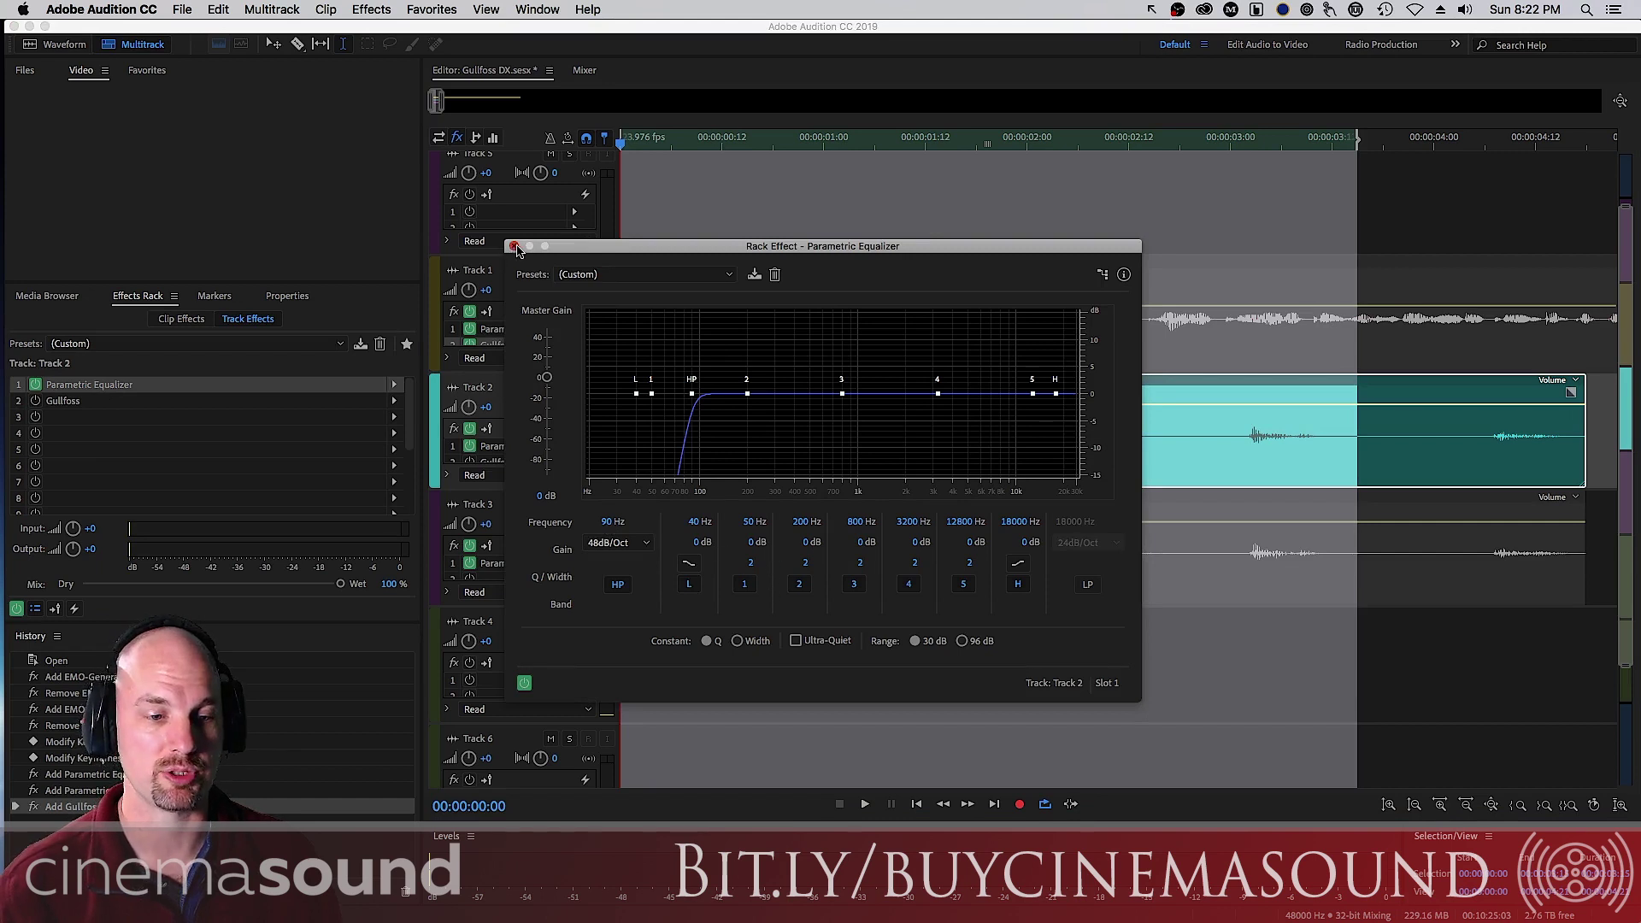
Close the Parametric Equalizer window, enable Gullfoss on Track 2 and open its settings
click(513, 248)
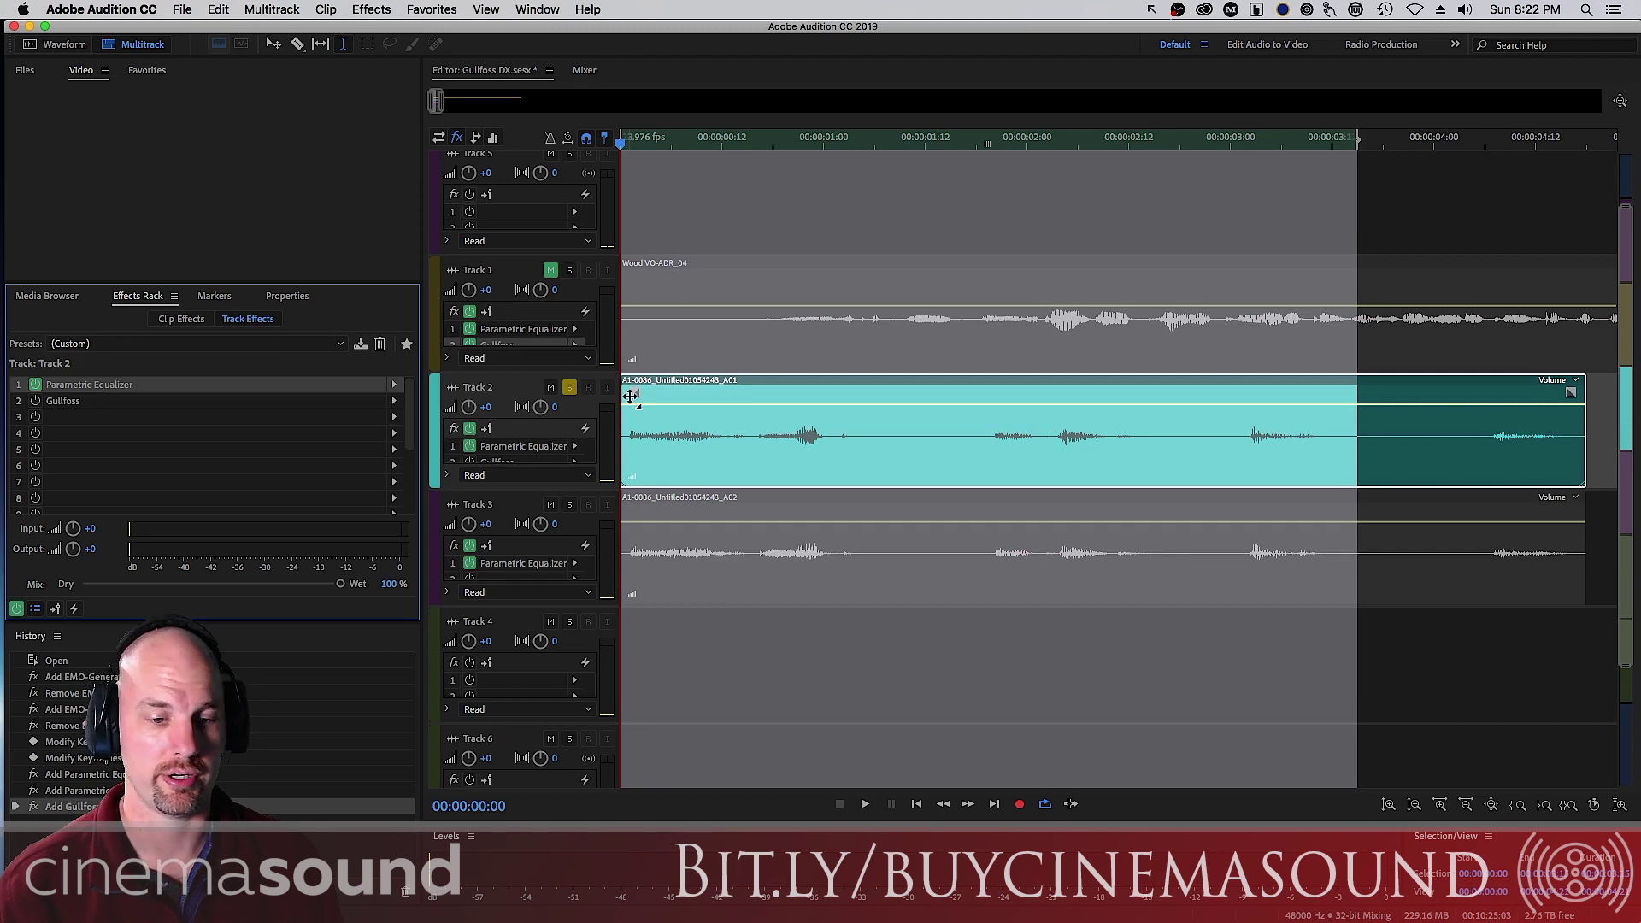
click(507, 388)
click(35, 401)
double_click(64, 402)
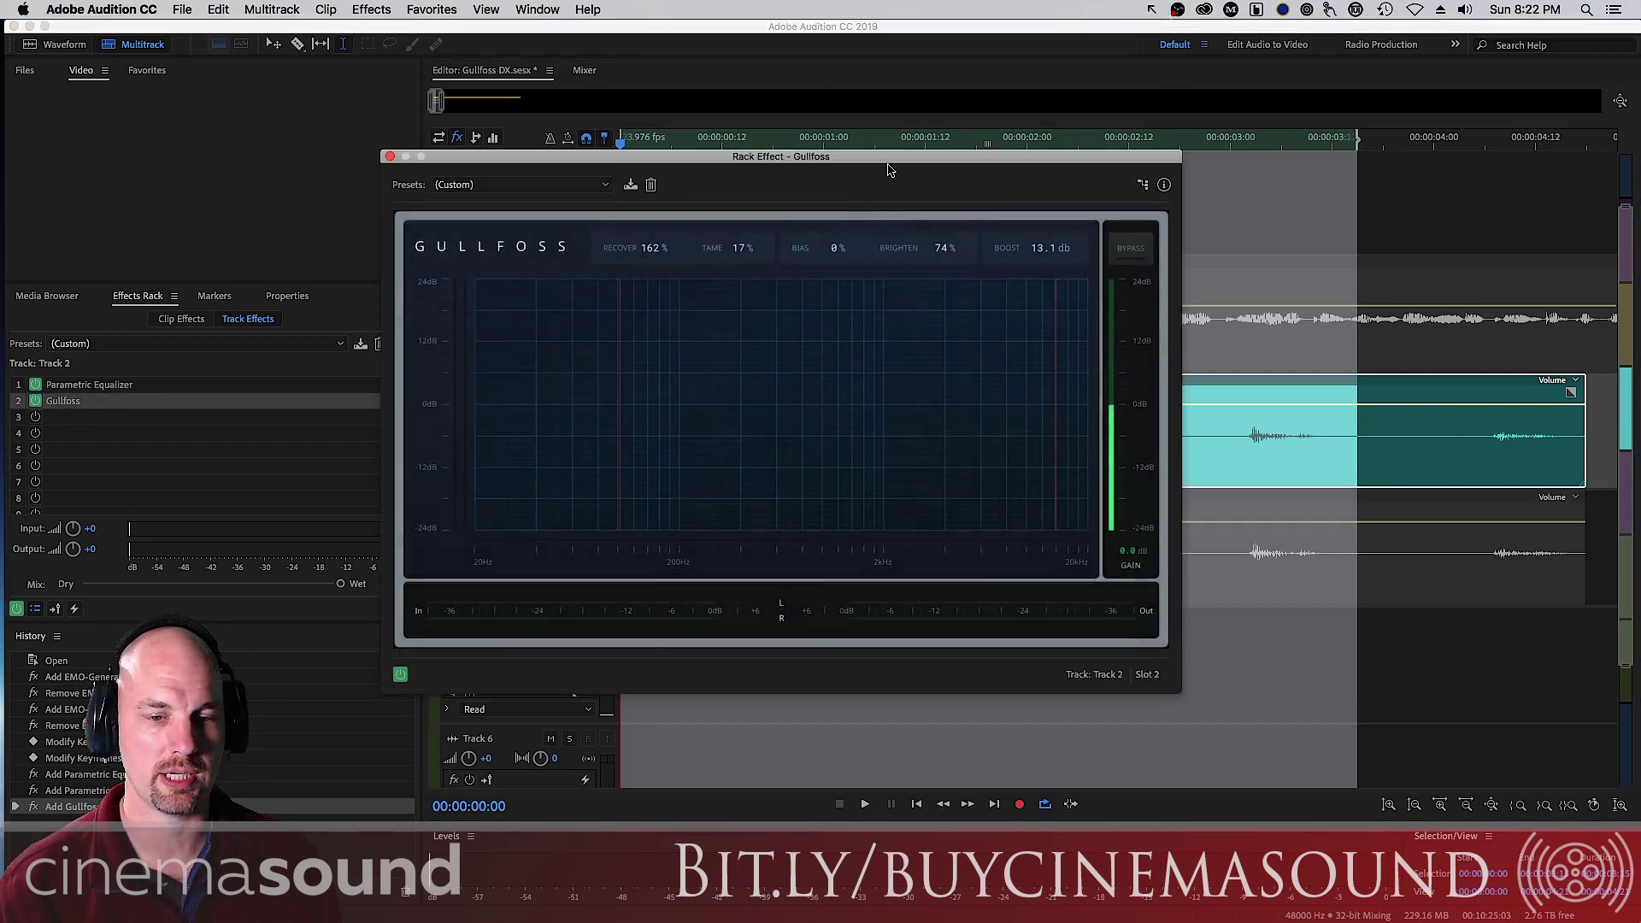
drag(894, 153, 1027, 146)
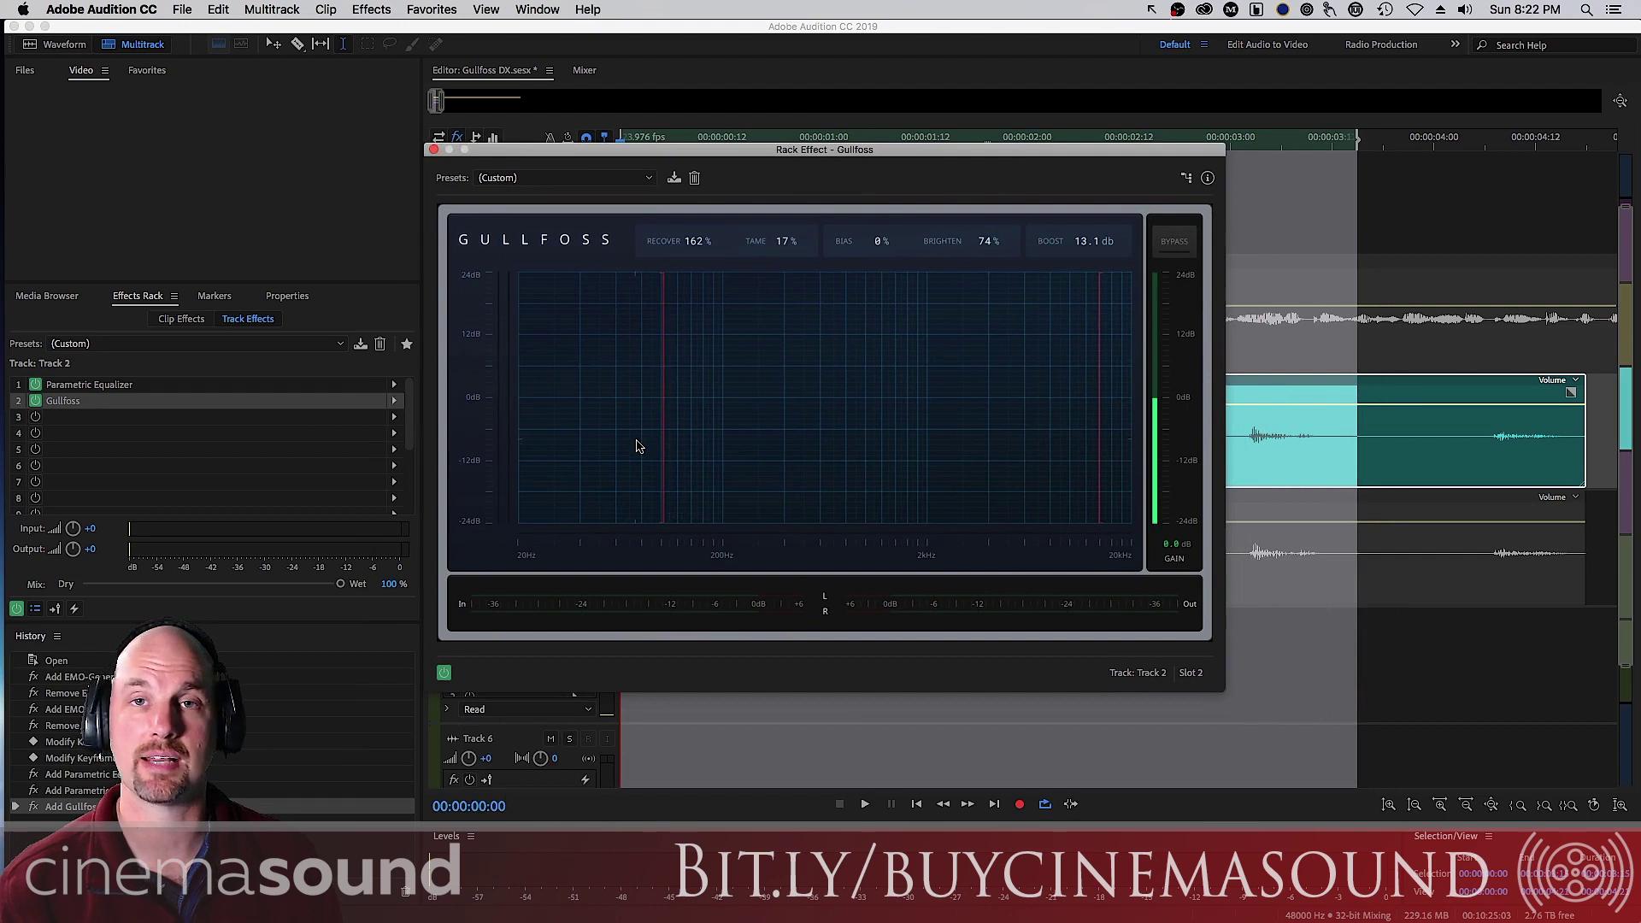
Play the selected range while switching Gullfoss off and on to compare the processed and unprocessed dialogue
key(space)
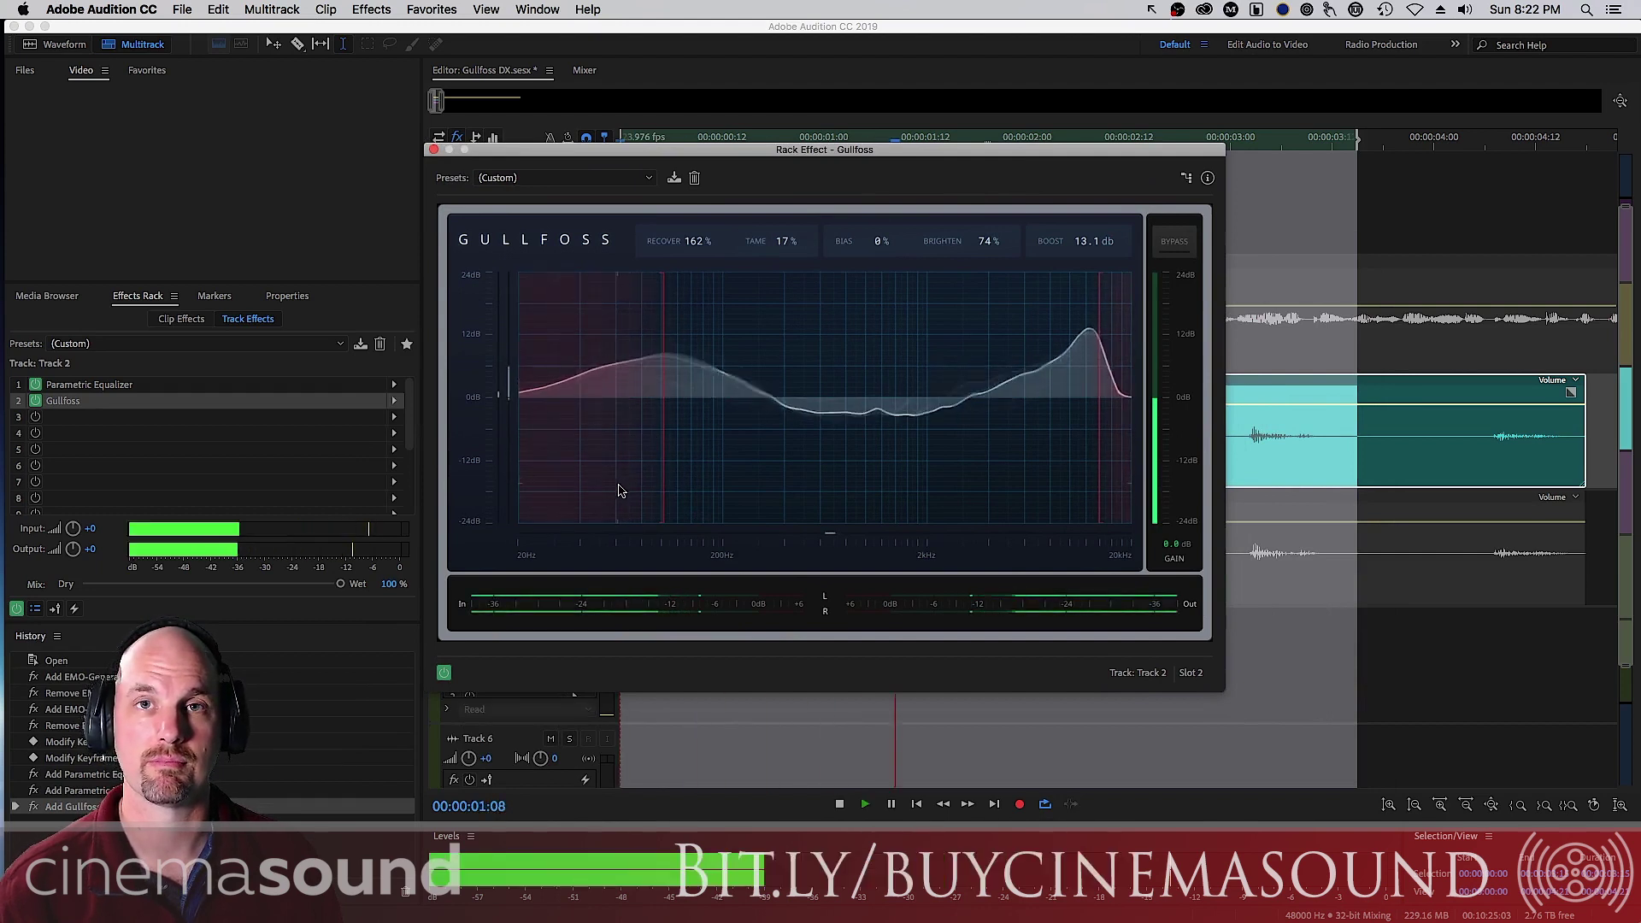
click(443, 673)
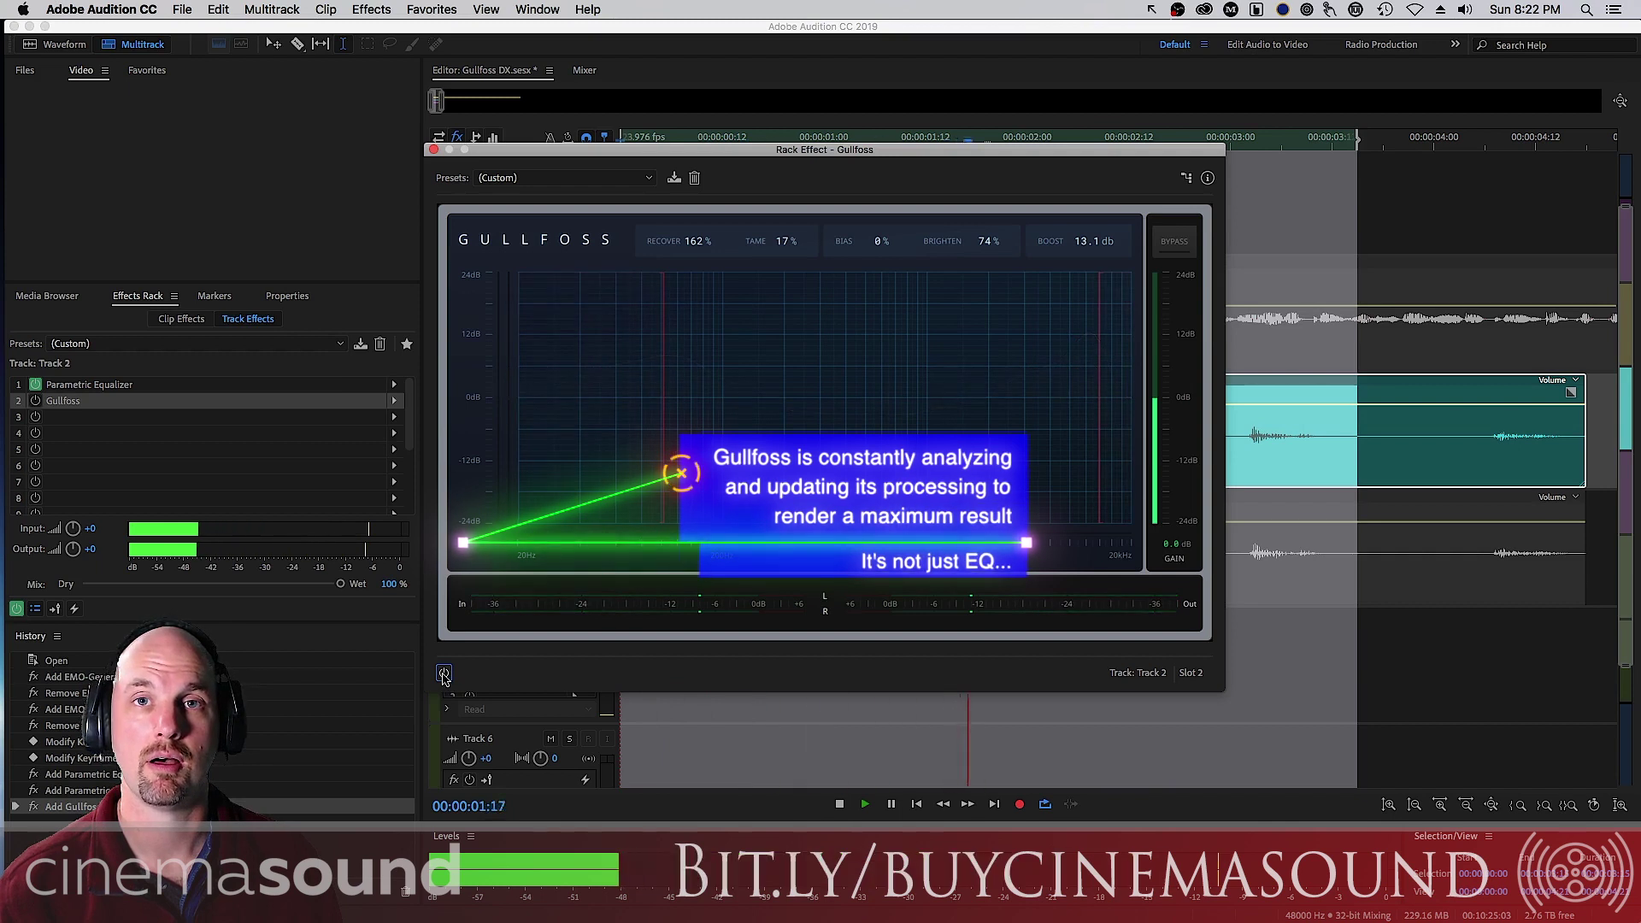
click(444, 674)
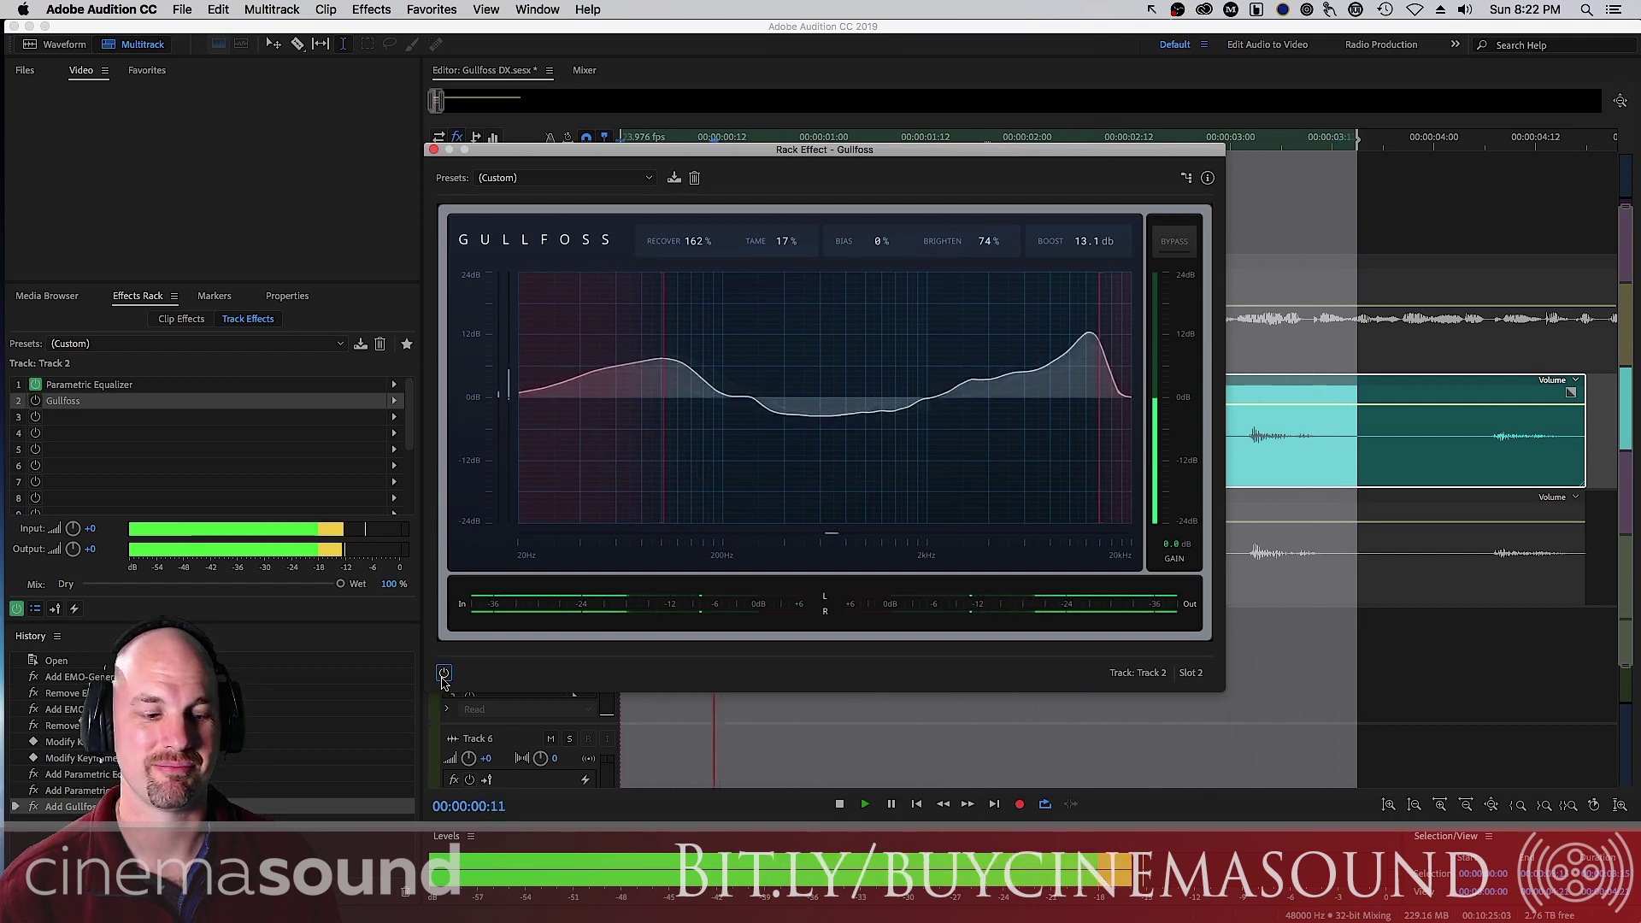
click(444, 673)
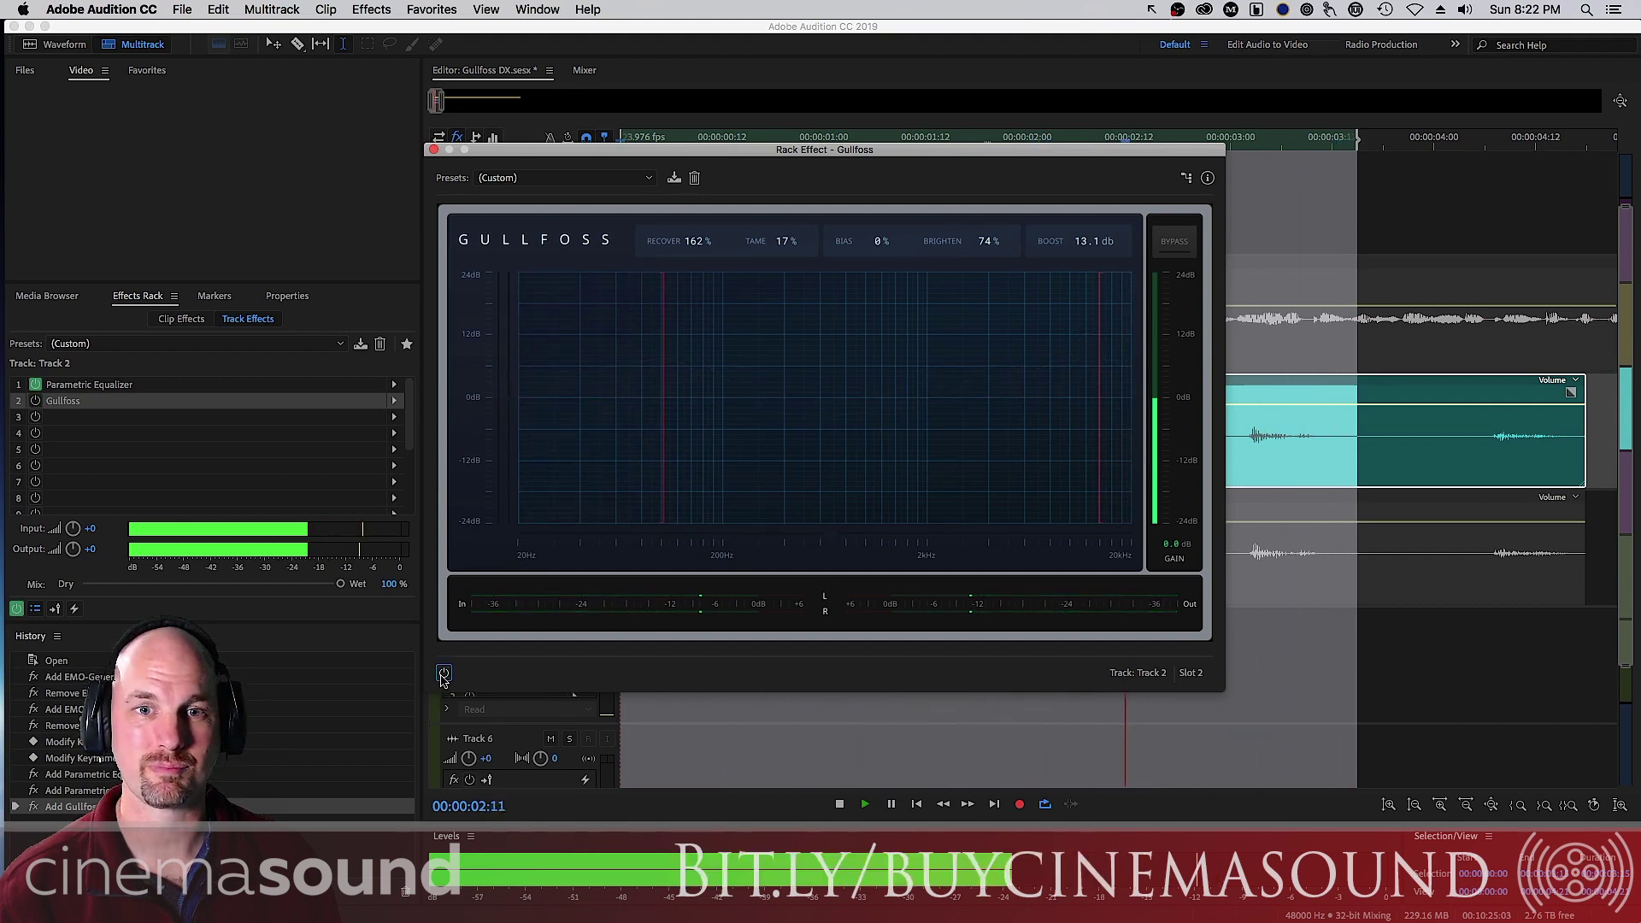
key(space)
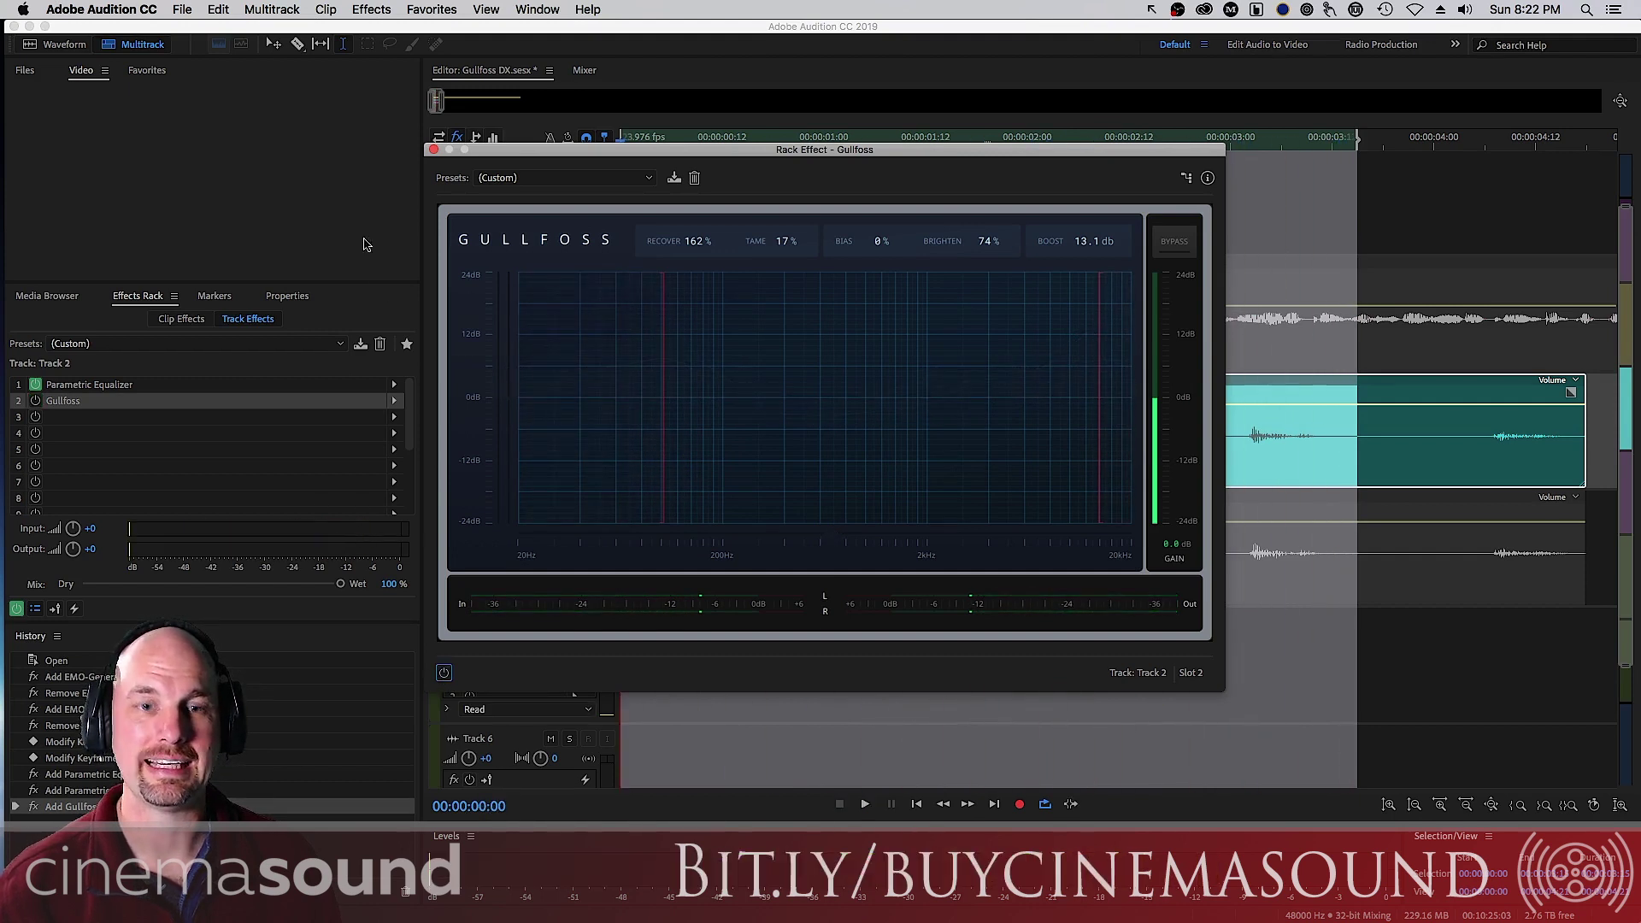
Close the Gullfoss window and remove the effect from slot 2 of Track 2
click(434, 151)
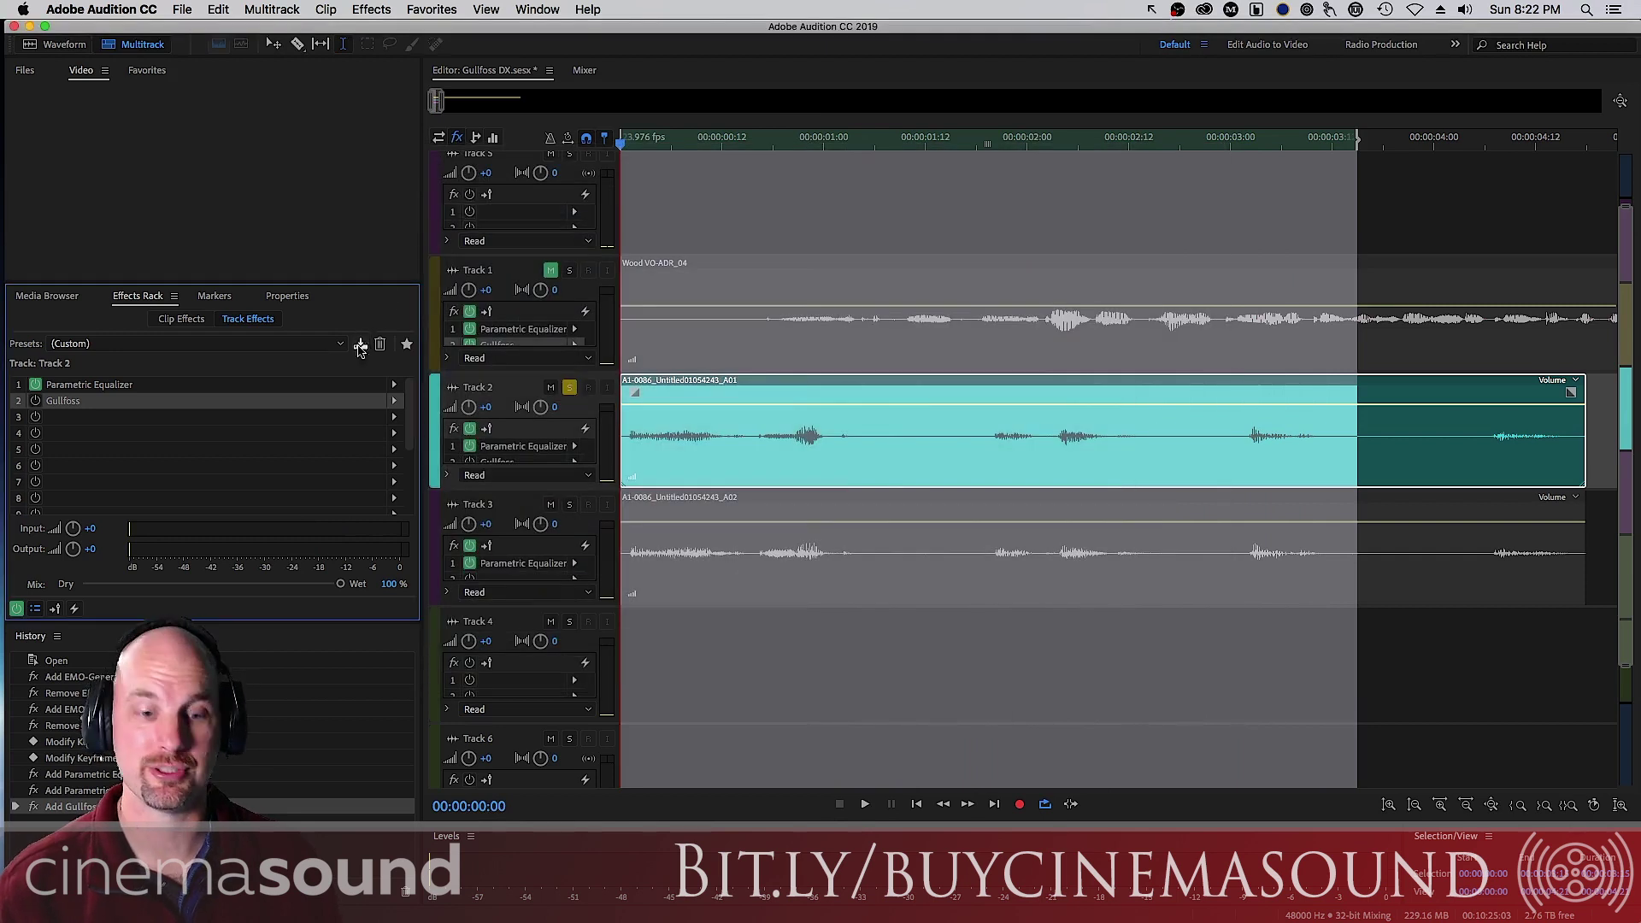
click(395, 401)
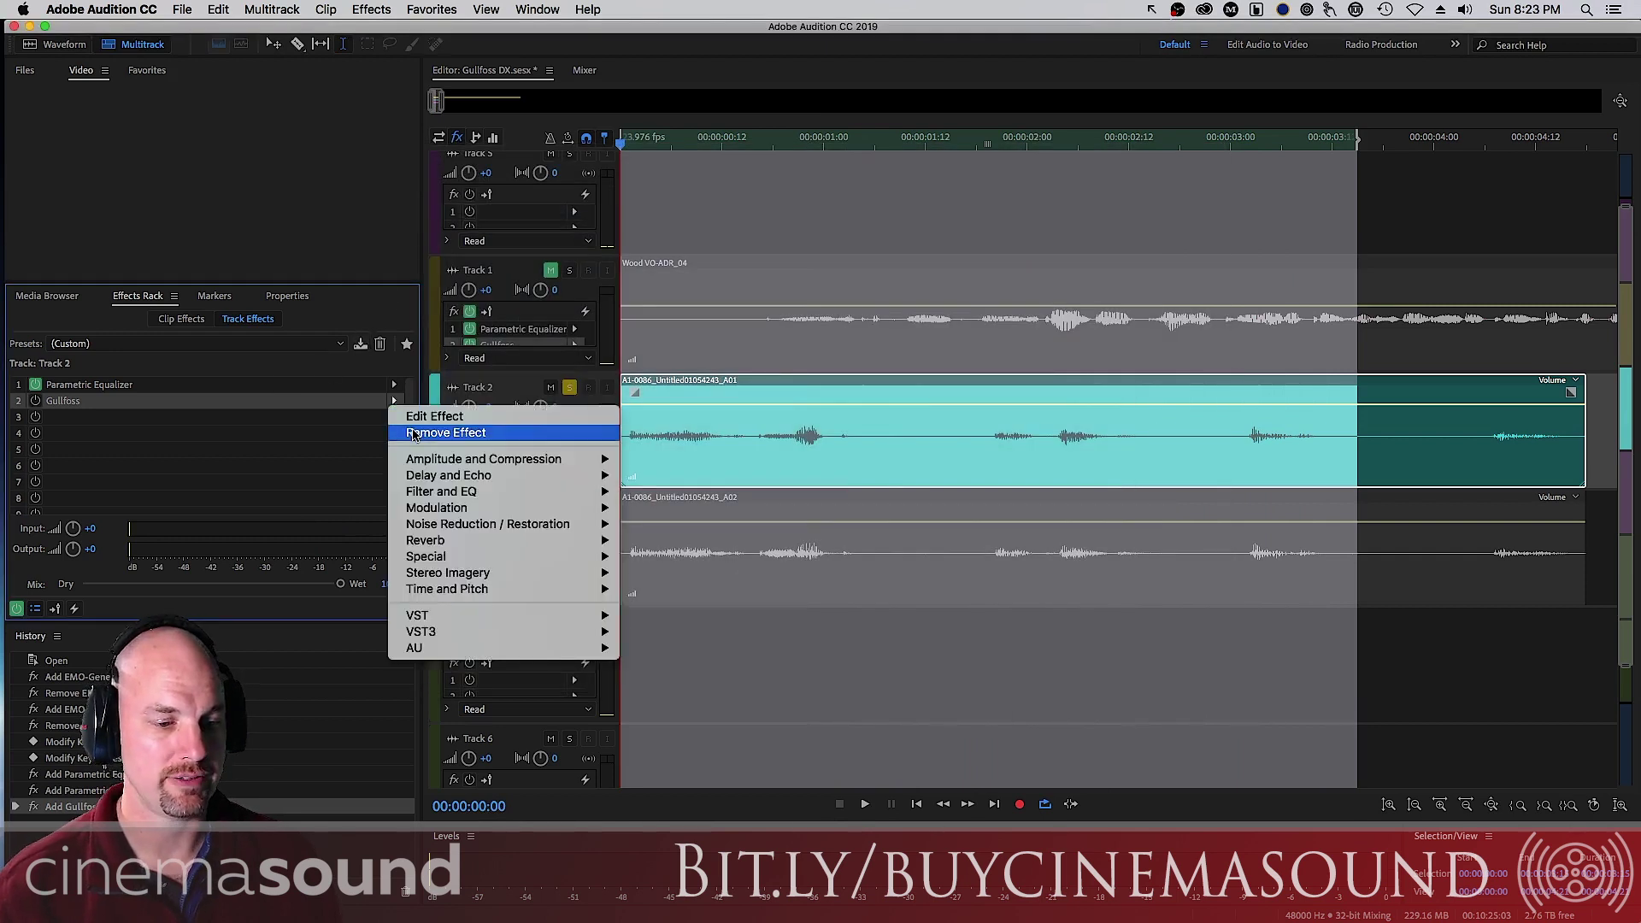
click(449, 428)
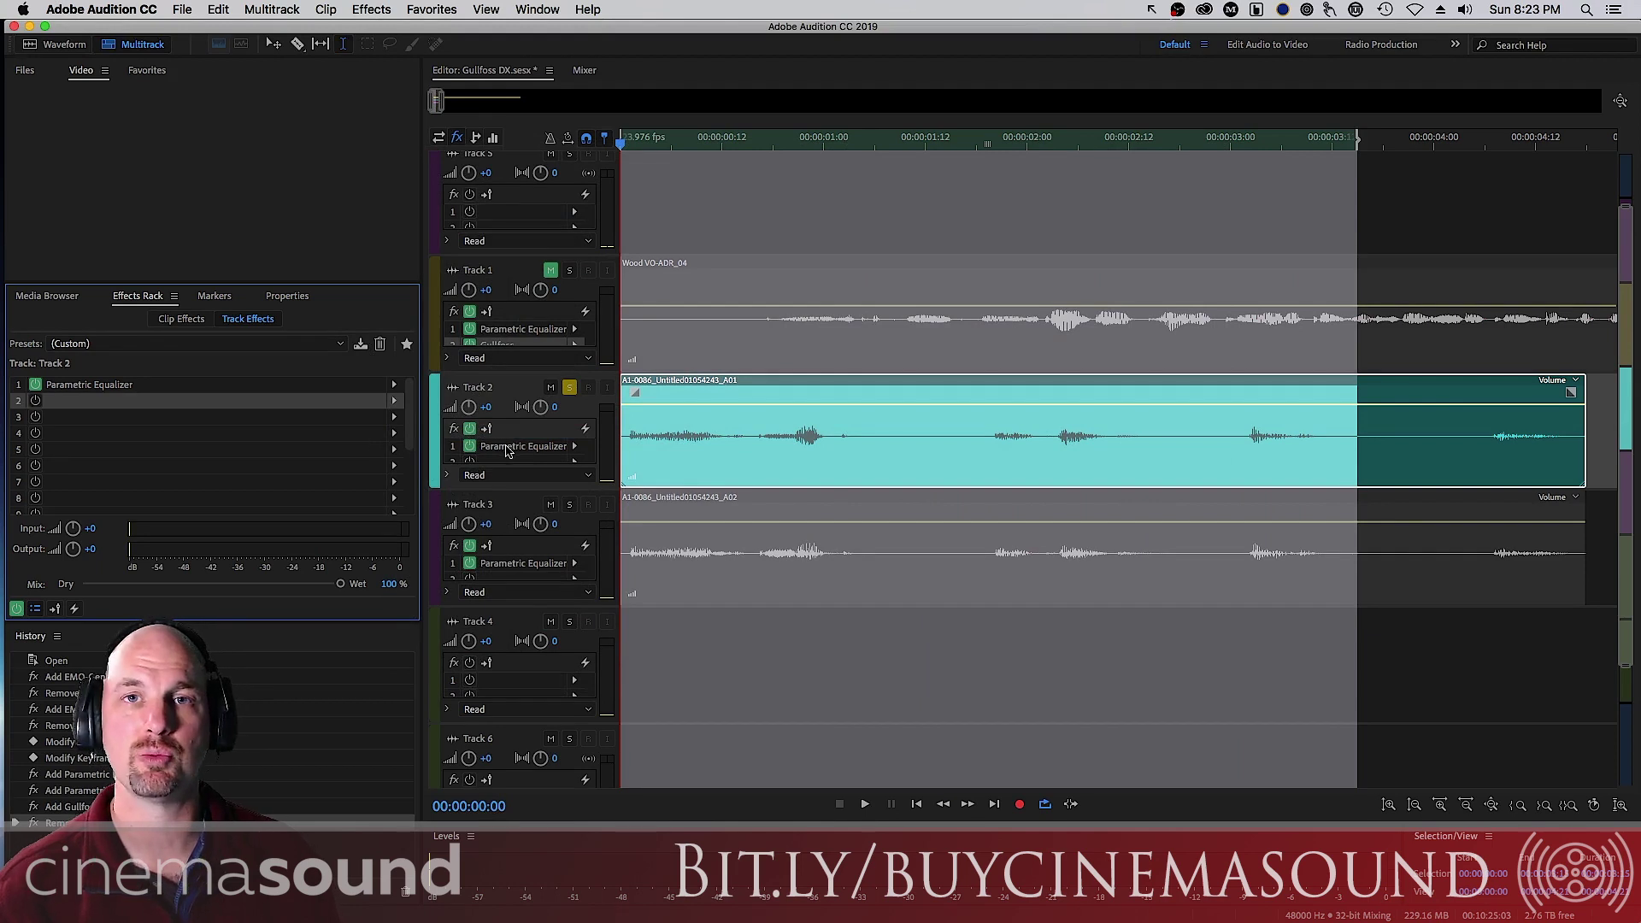
Add the Soundtheory Gullfoss AU effect to slot 2 of Track 2's track effects
click(202, 323)
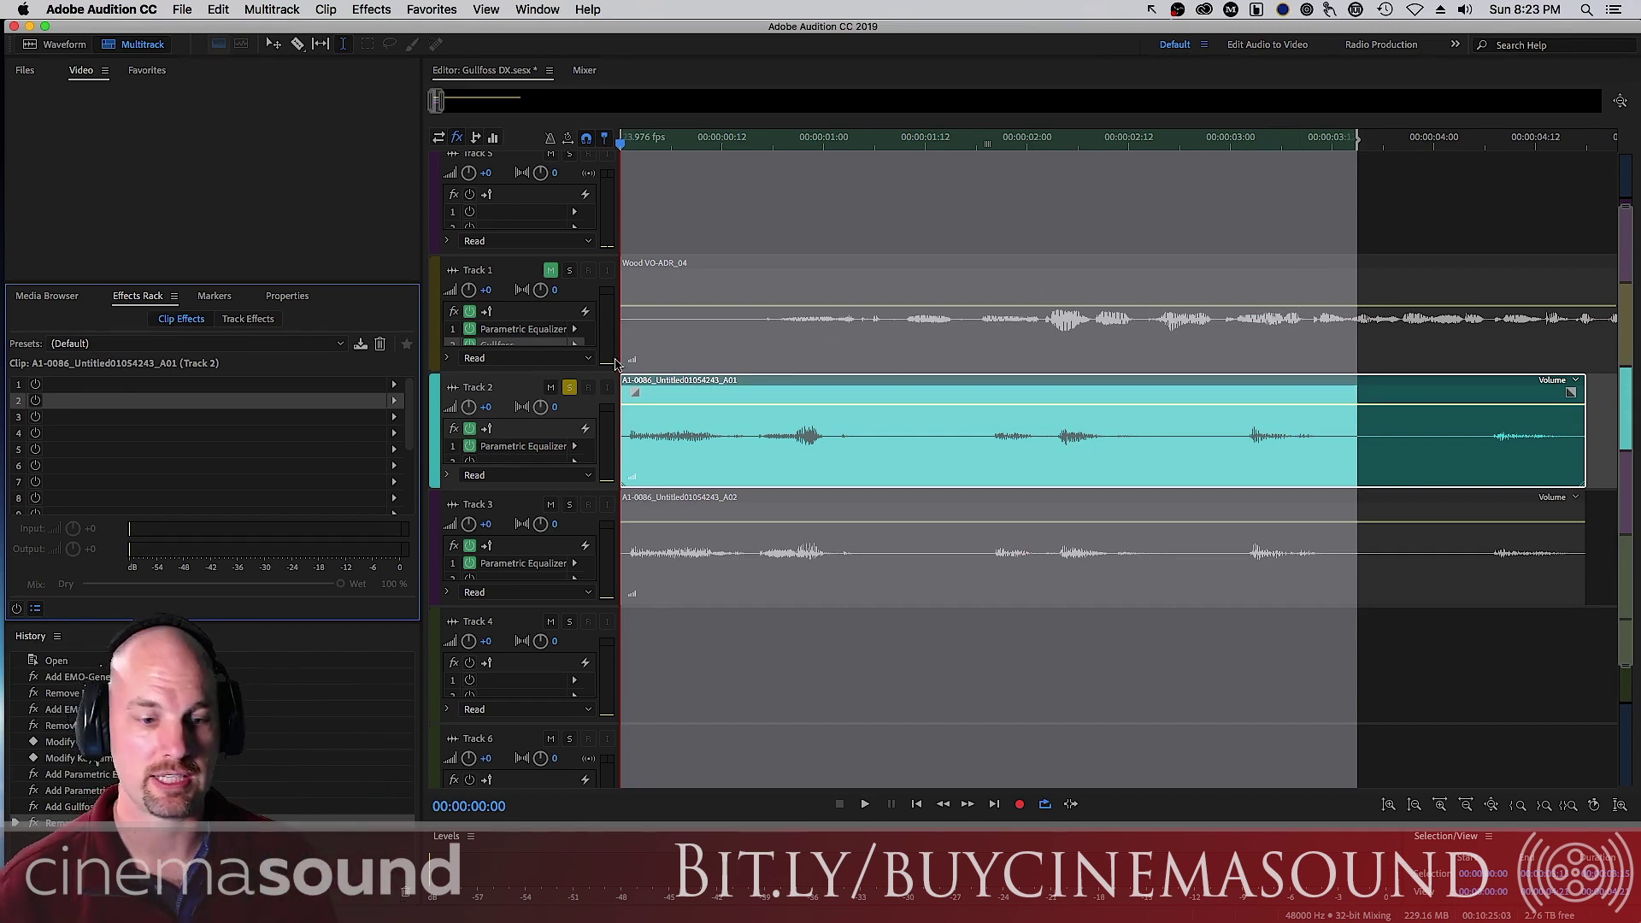
click(243, 320)
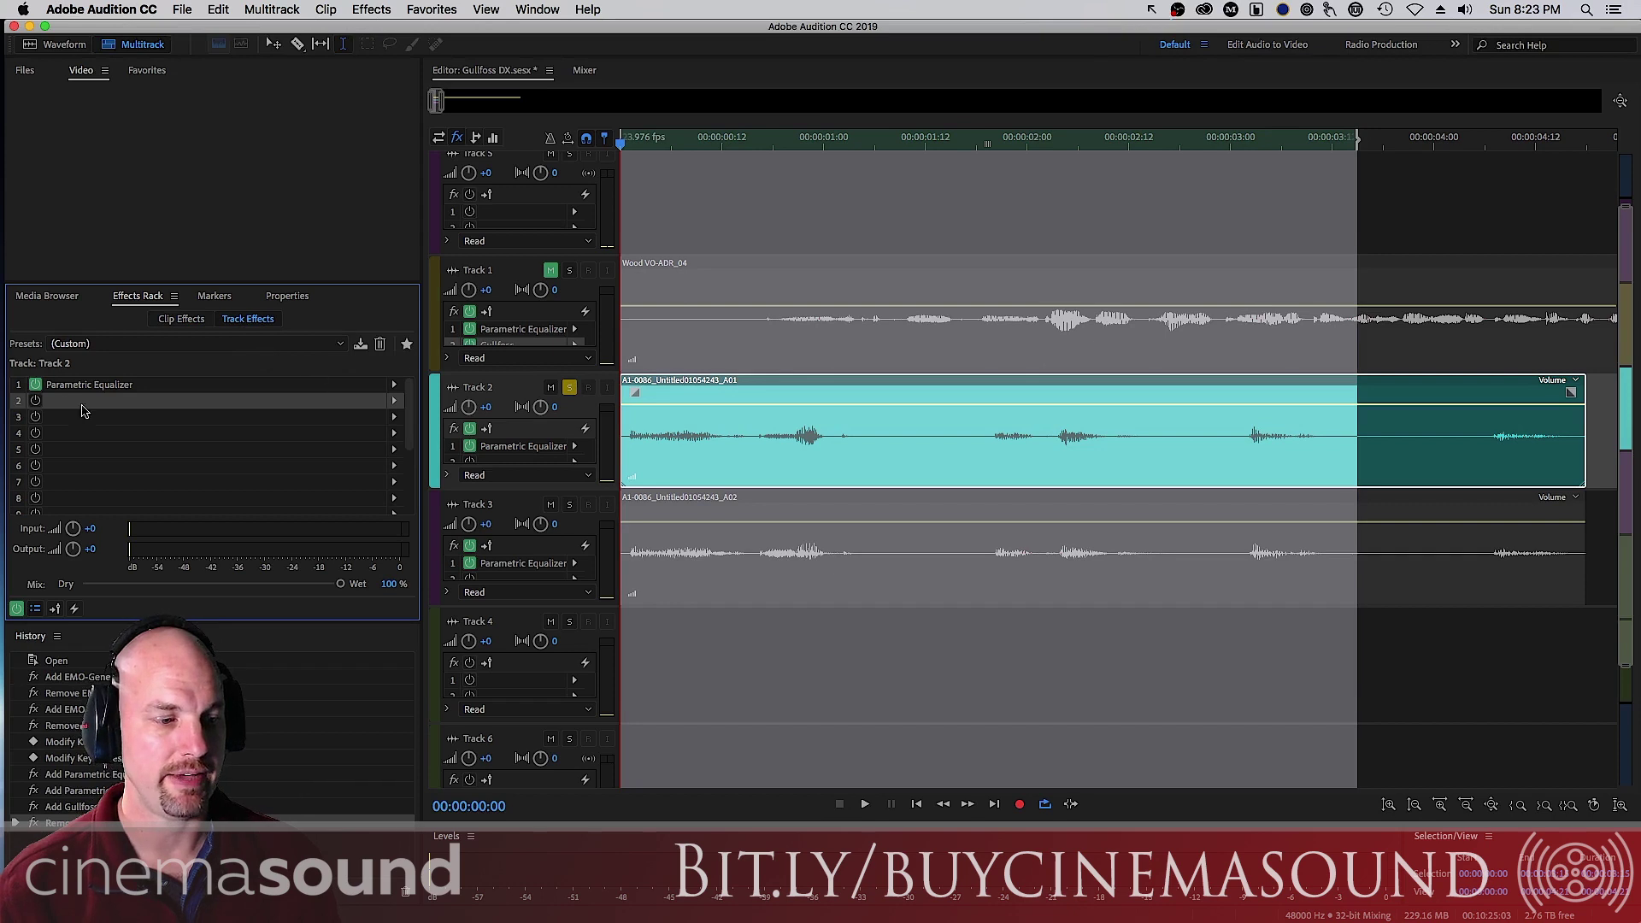
click(395, 405)
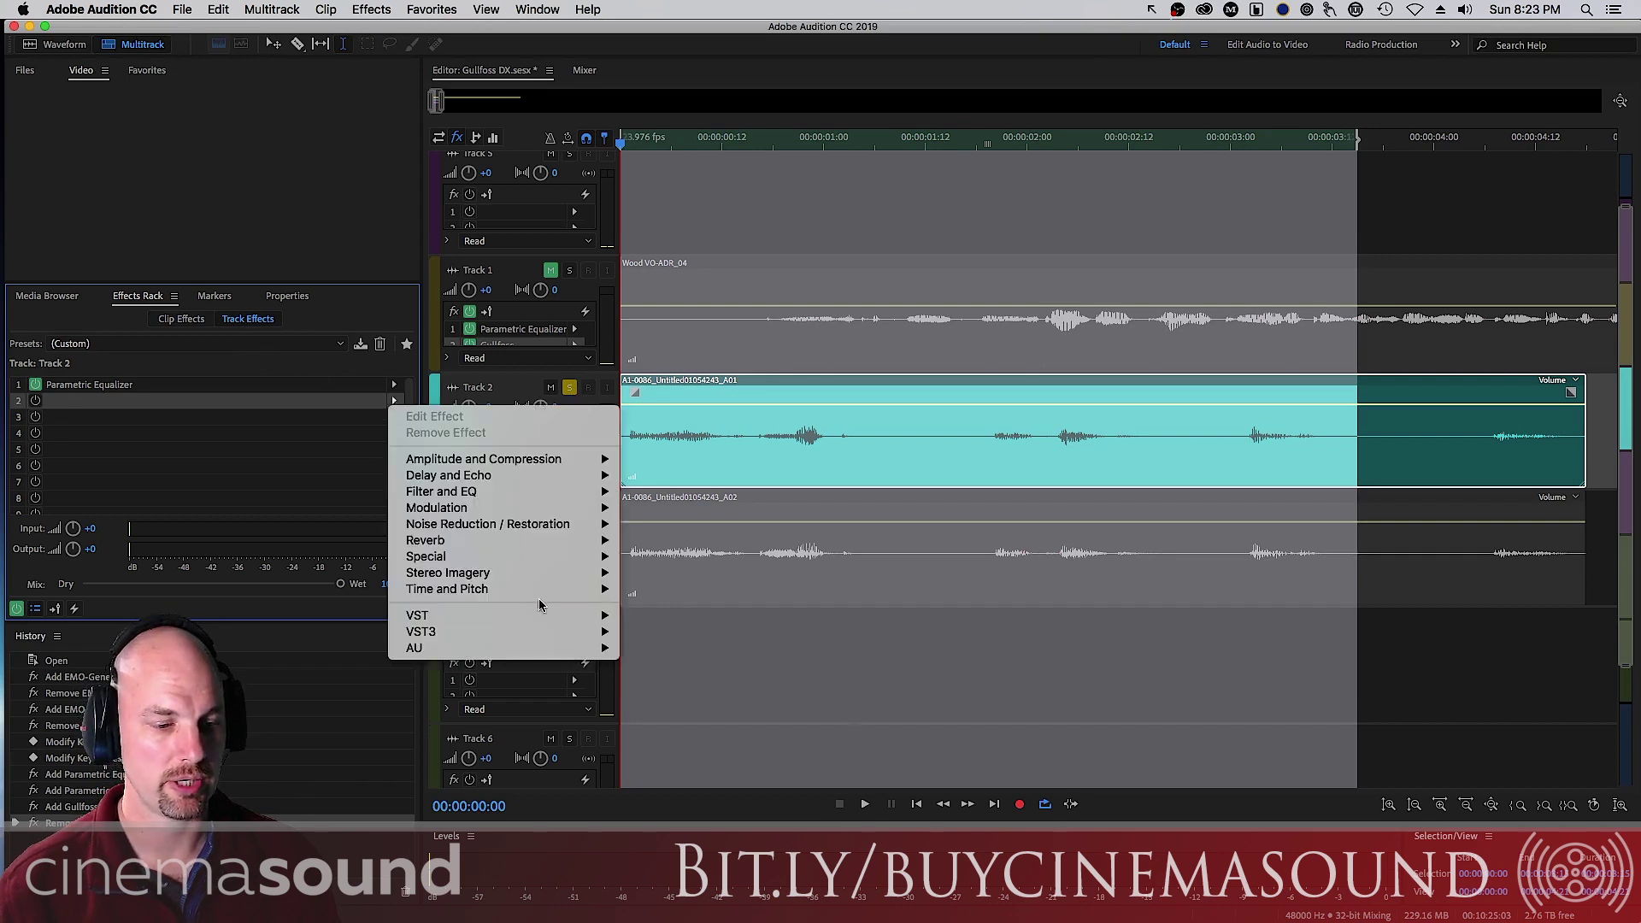
mouse_move(586, 655)
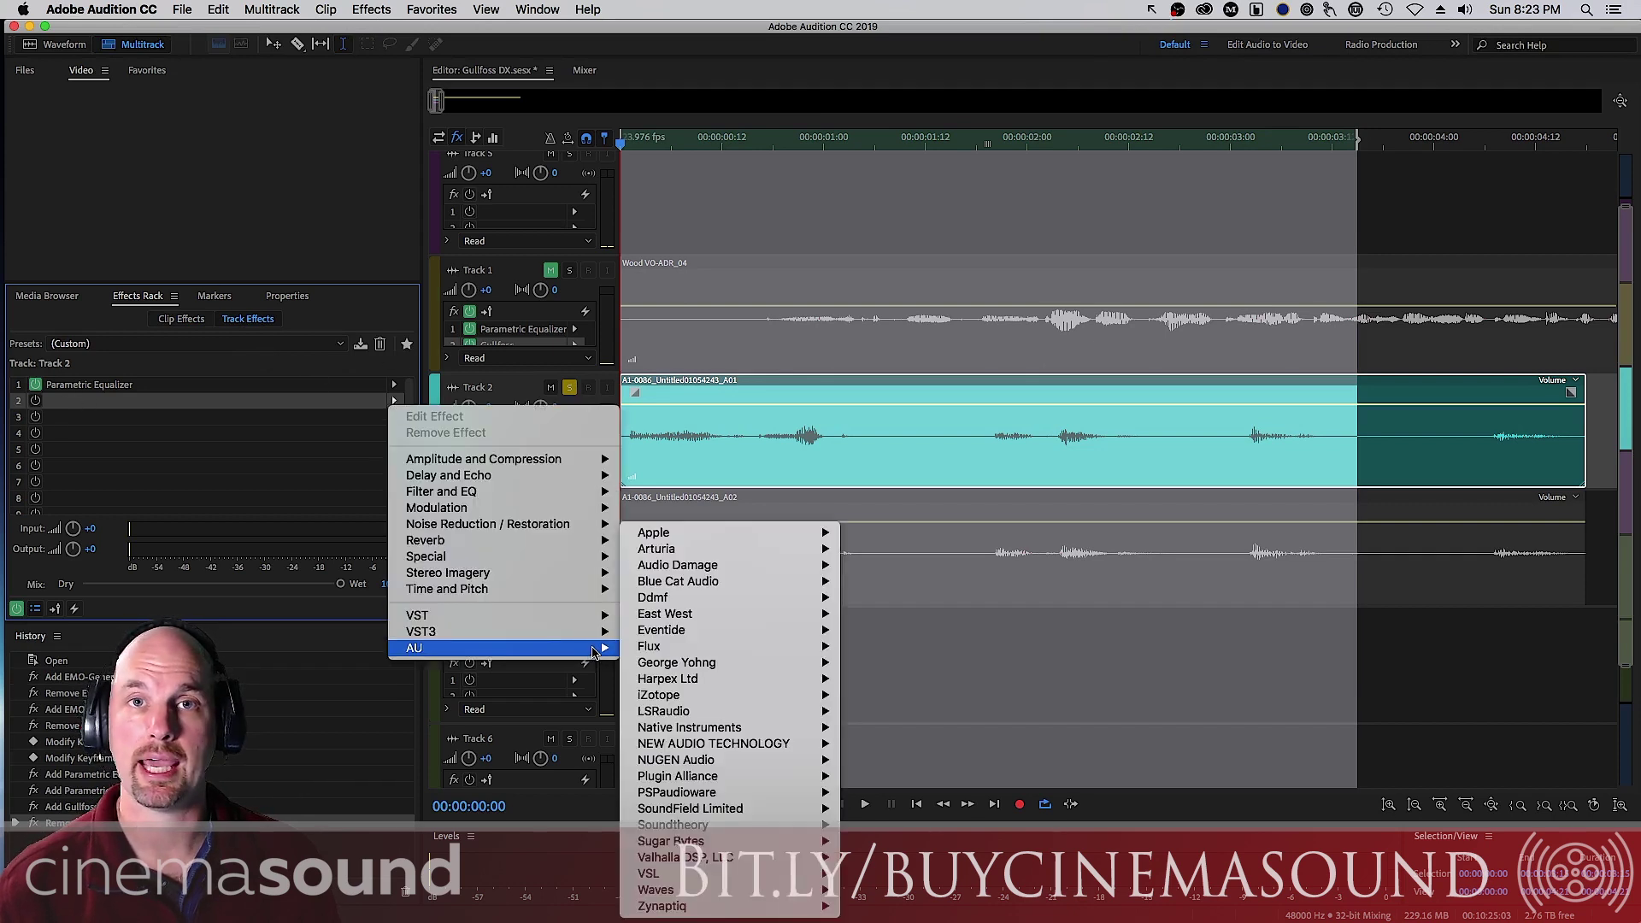
mouse_move(803, 829)
click(883, 825)
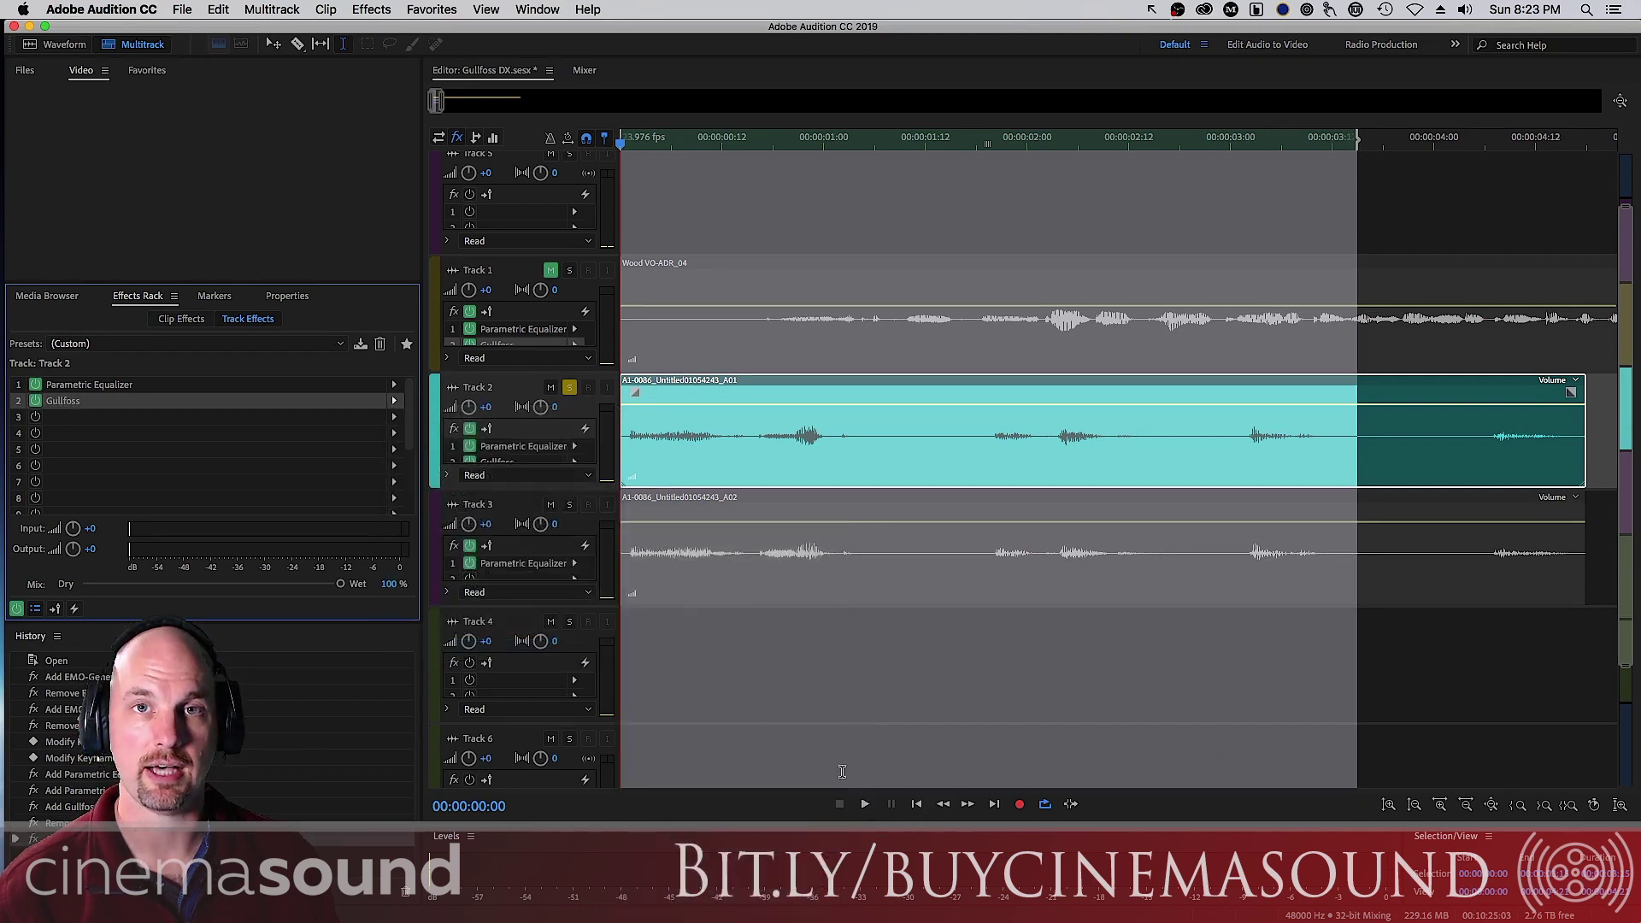
drag(827, 207, 830, 174)
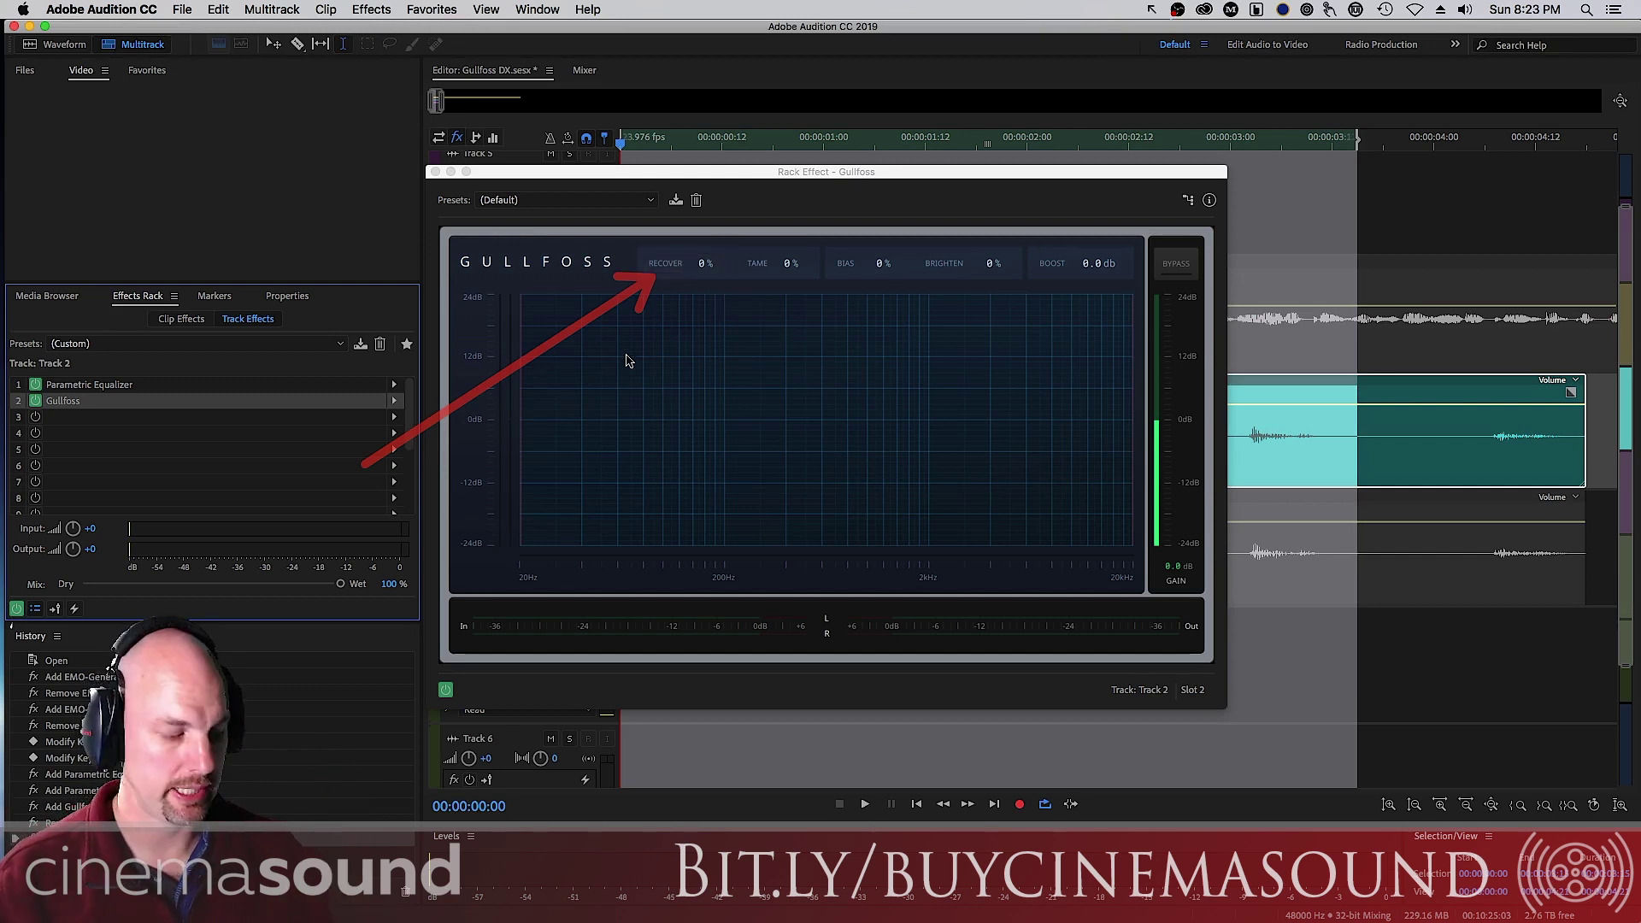
drag(511, 476, 757, 278)
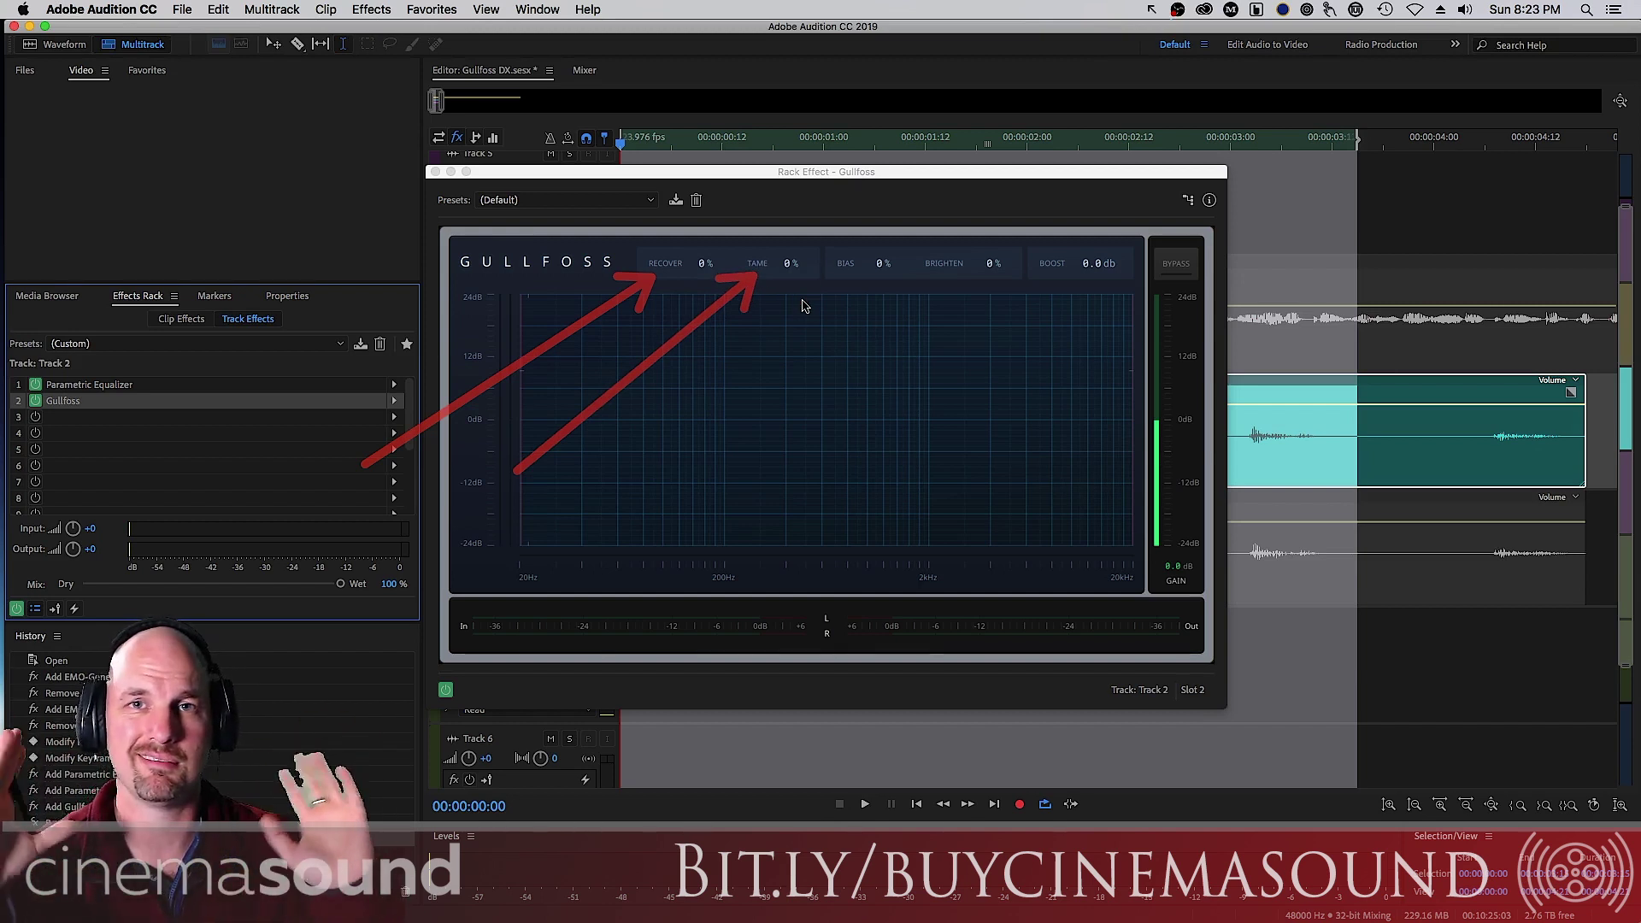
drag(697, 453, 846, 285)
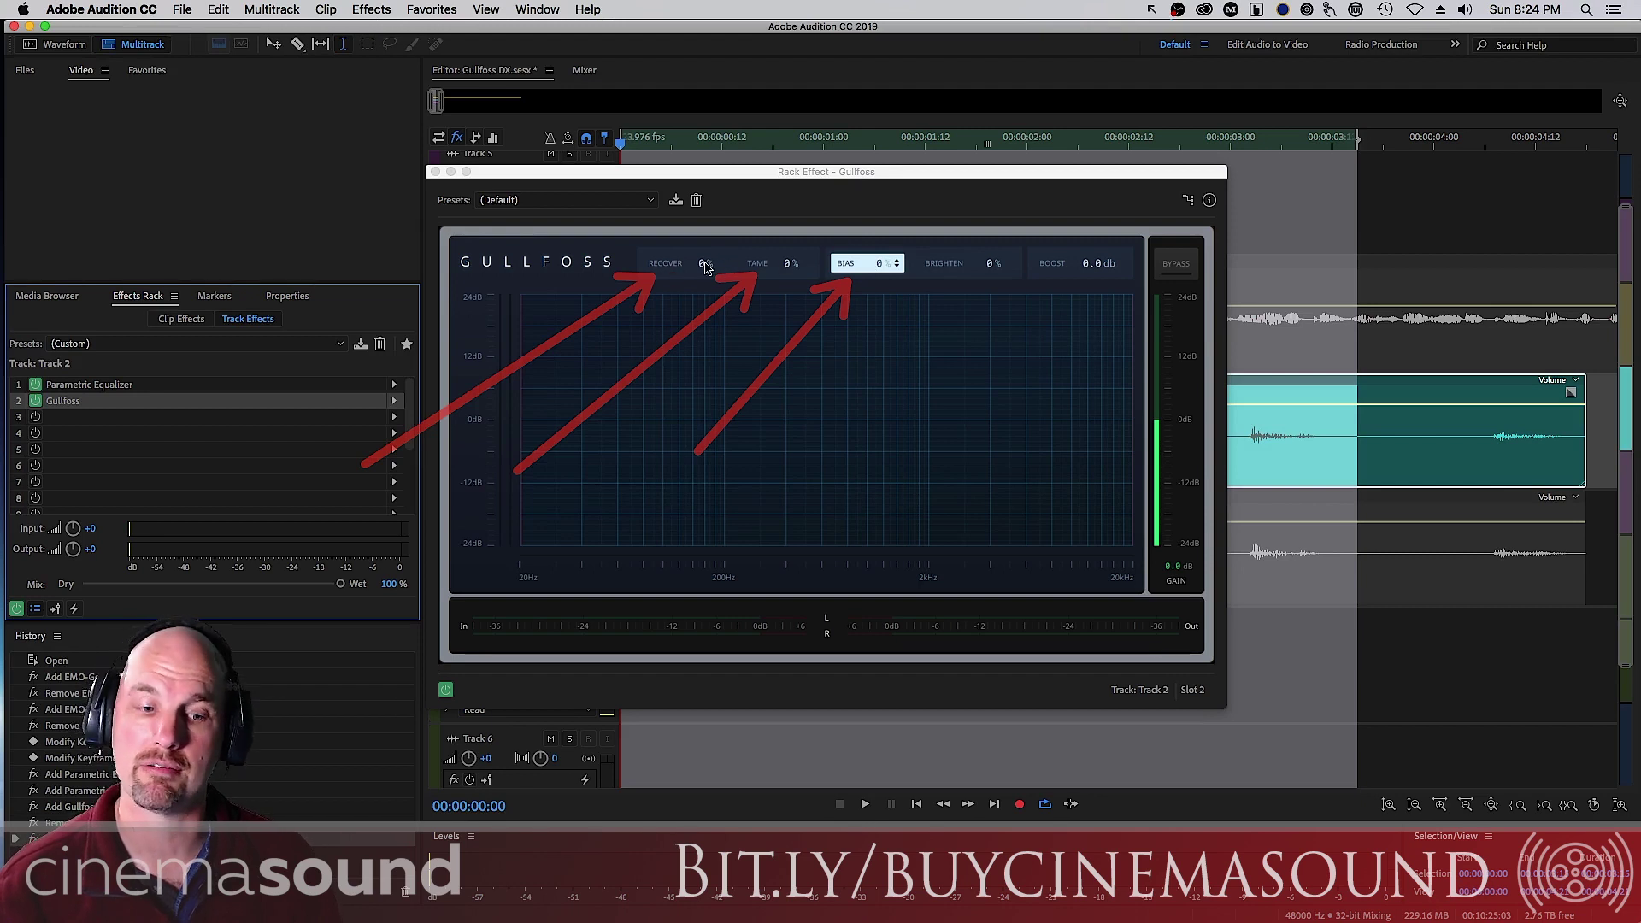
drag(870, 439, 968, 288)
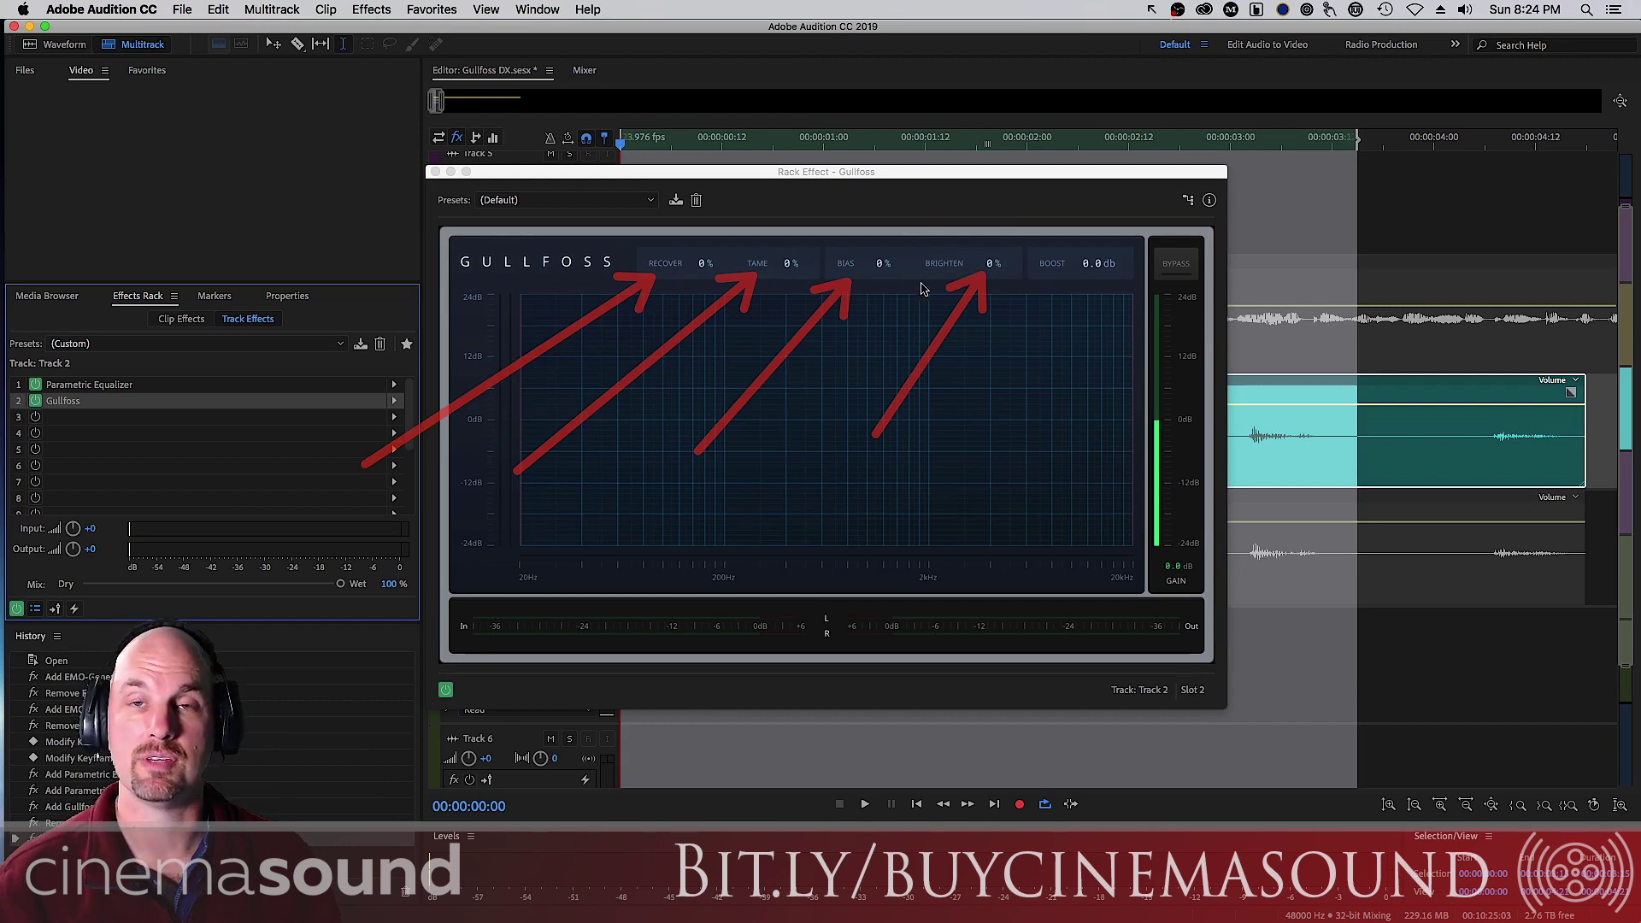
mouse_move(968, 453)
mouse_down()
mouse_move(1047, 364)
mouse_move(1081, 286)
mouse_up()
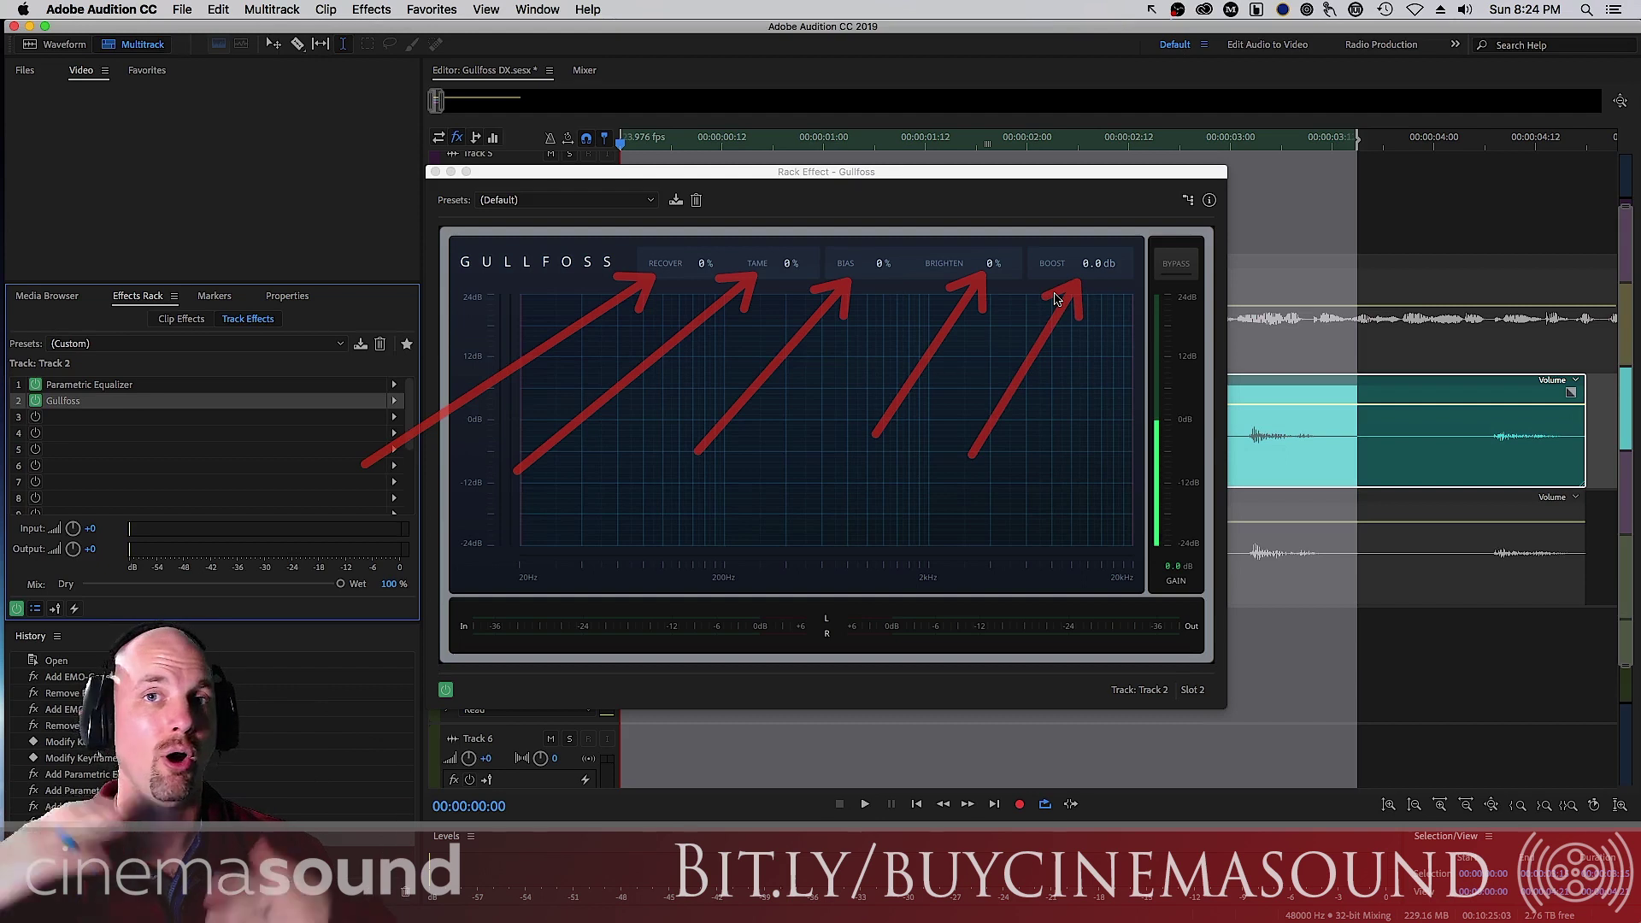
key(super+z)
key(super+z)
key(super+z)
key(super+z)
key(super+z)
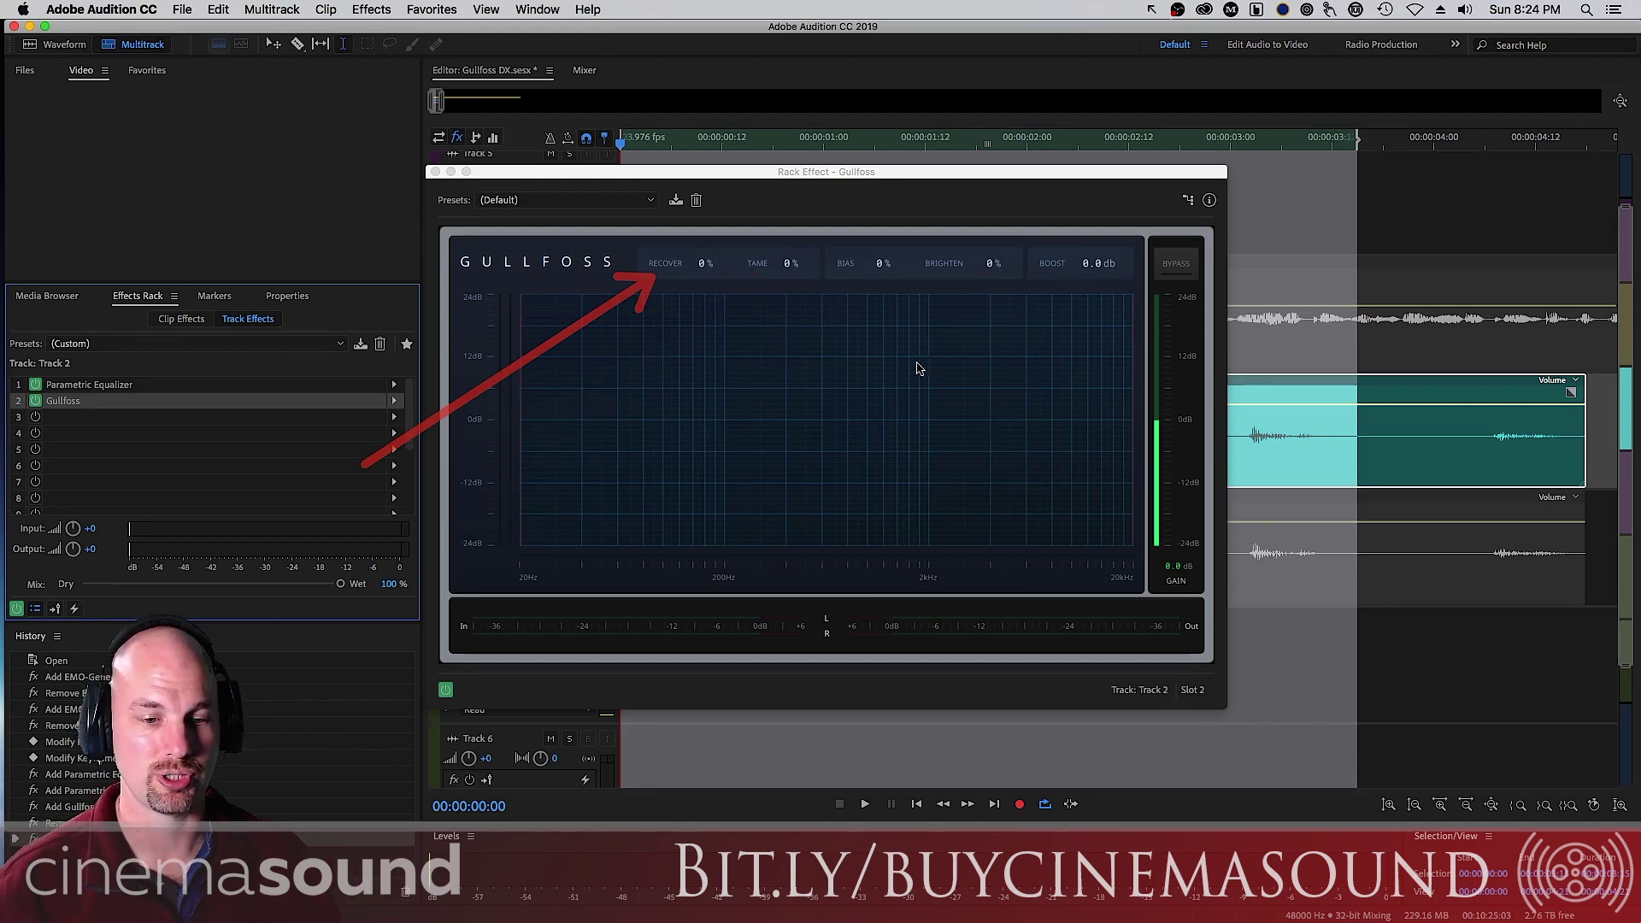
Play the selected range with all Gullfoss settings at zero to hear the baseline sound
drag(867, 172, 924, 178)
key(space)
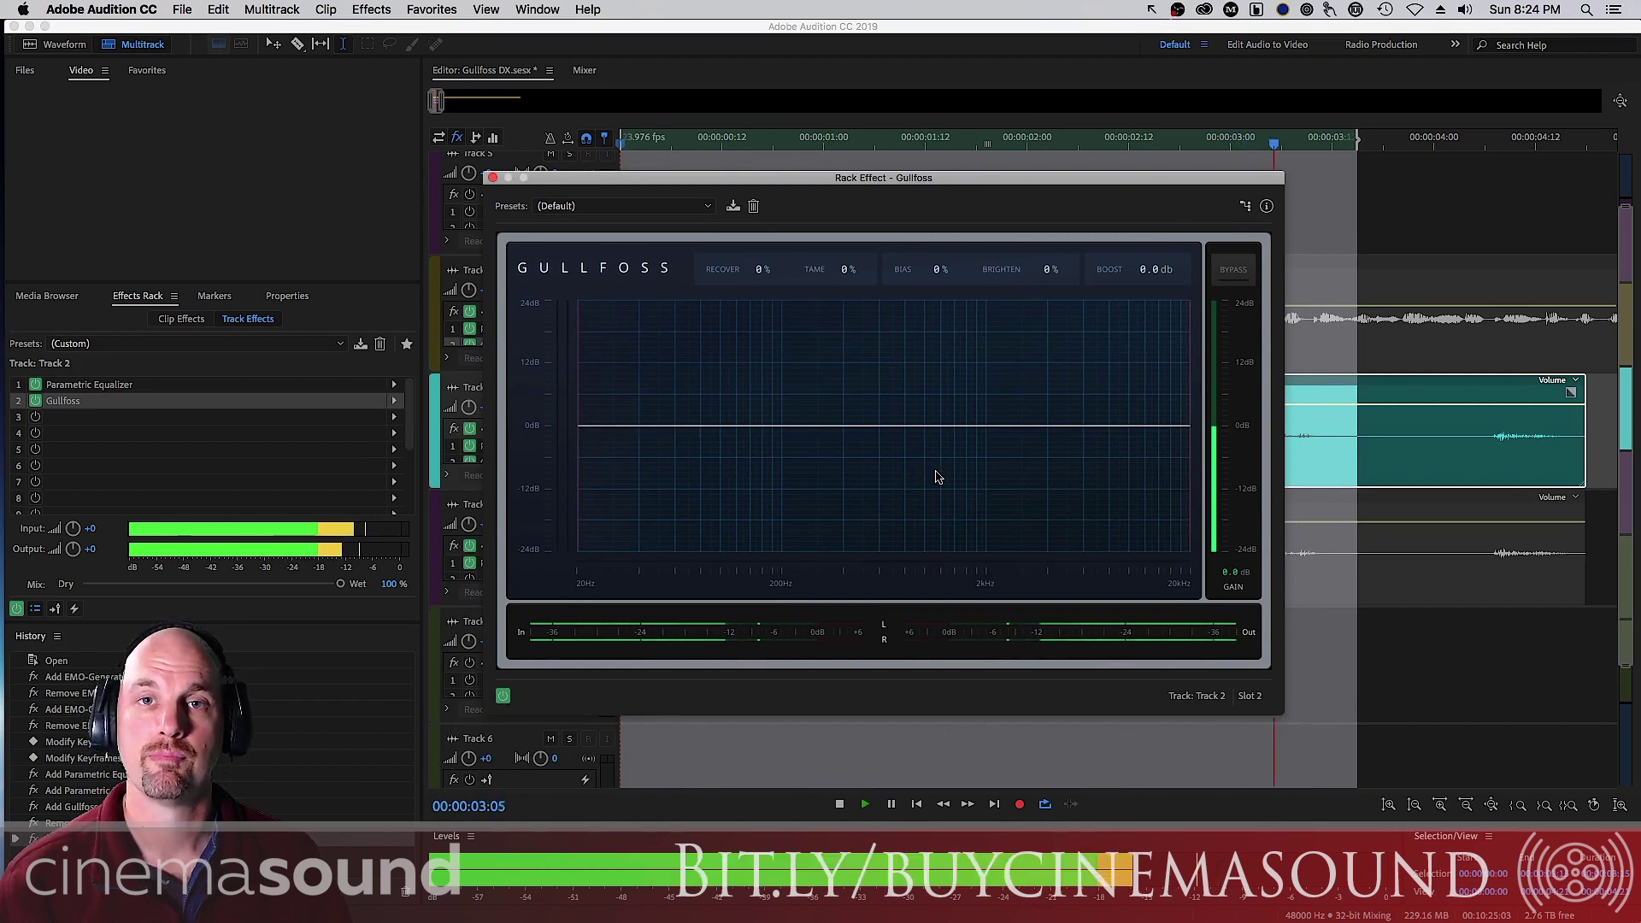
key(space)
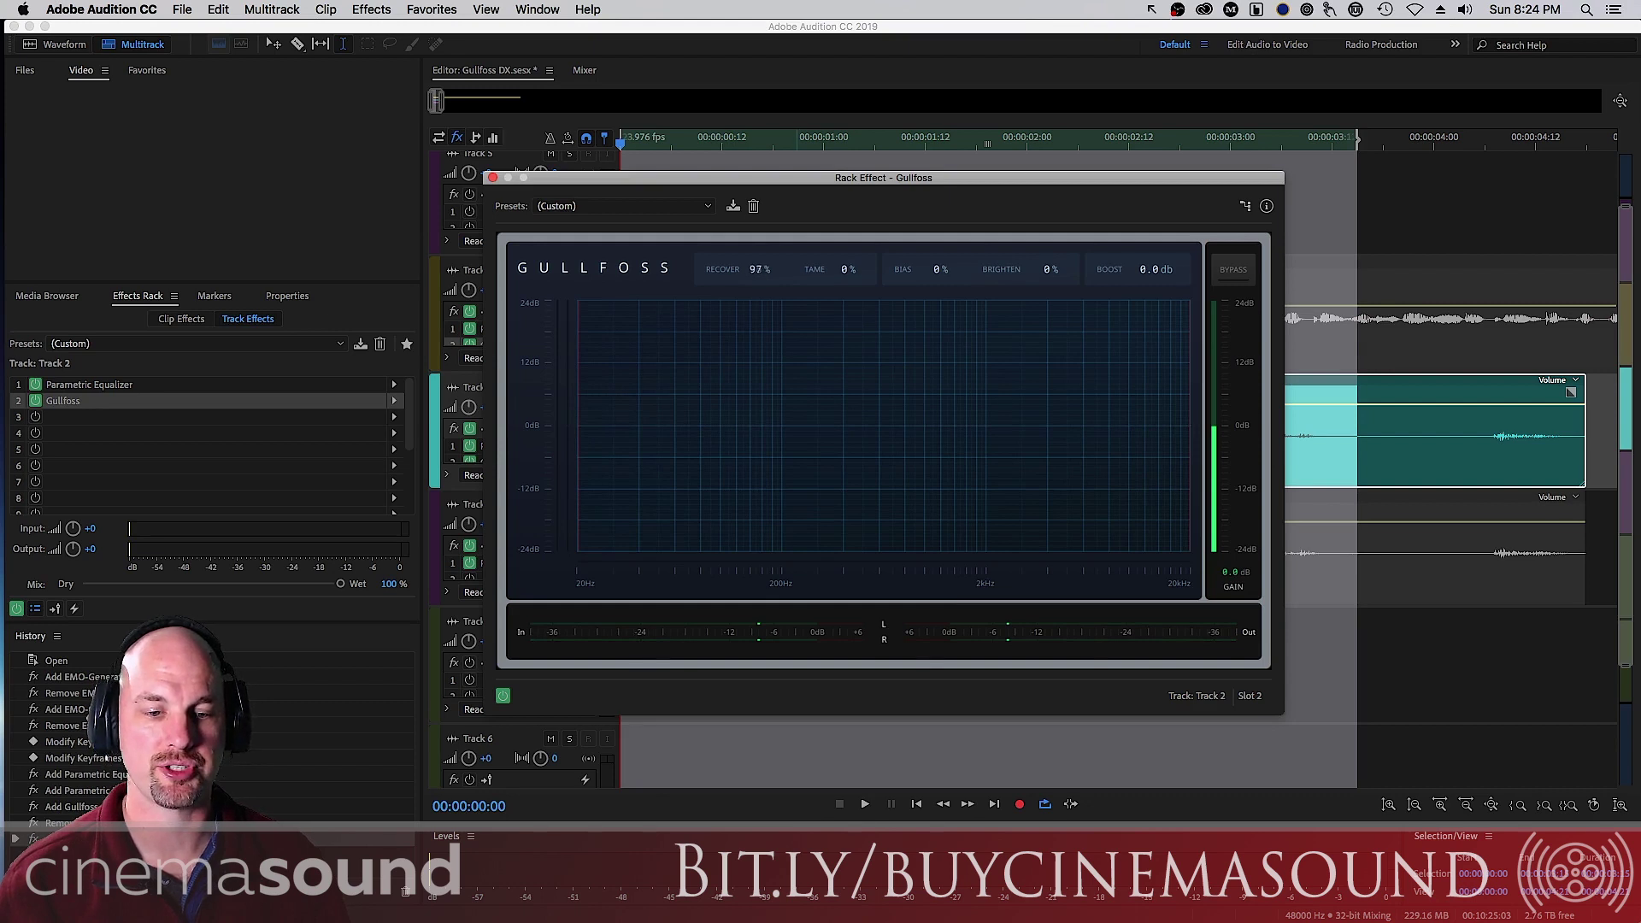
Set Gullfoss Recover to 100% and audition its effect on the selected range
key(space)
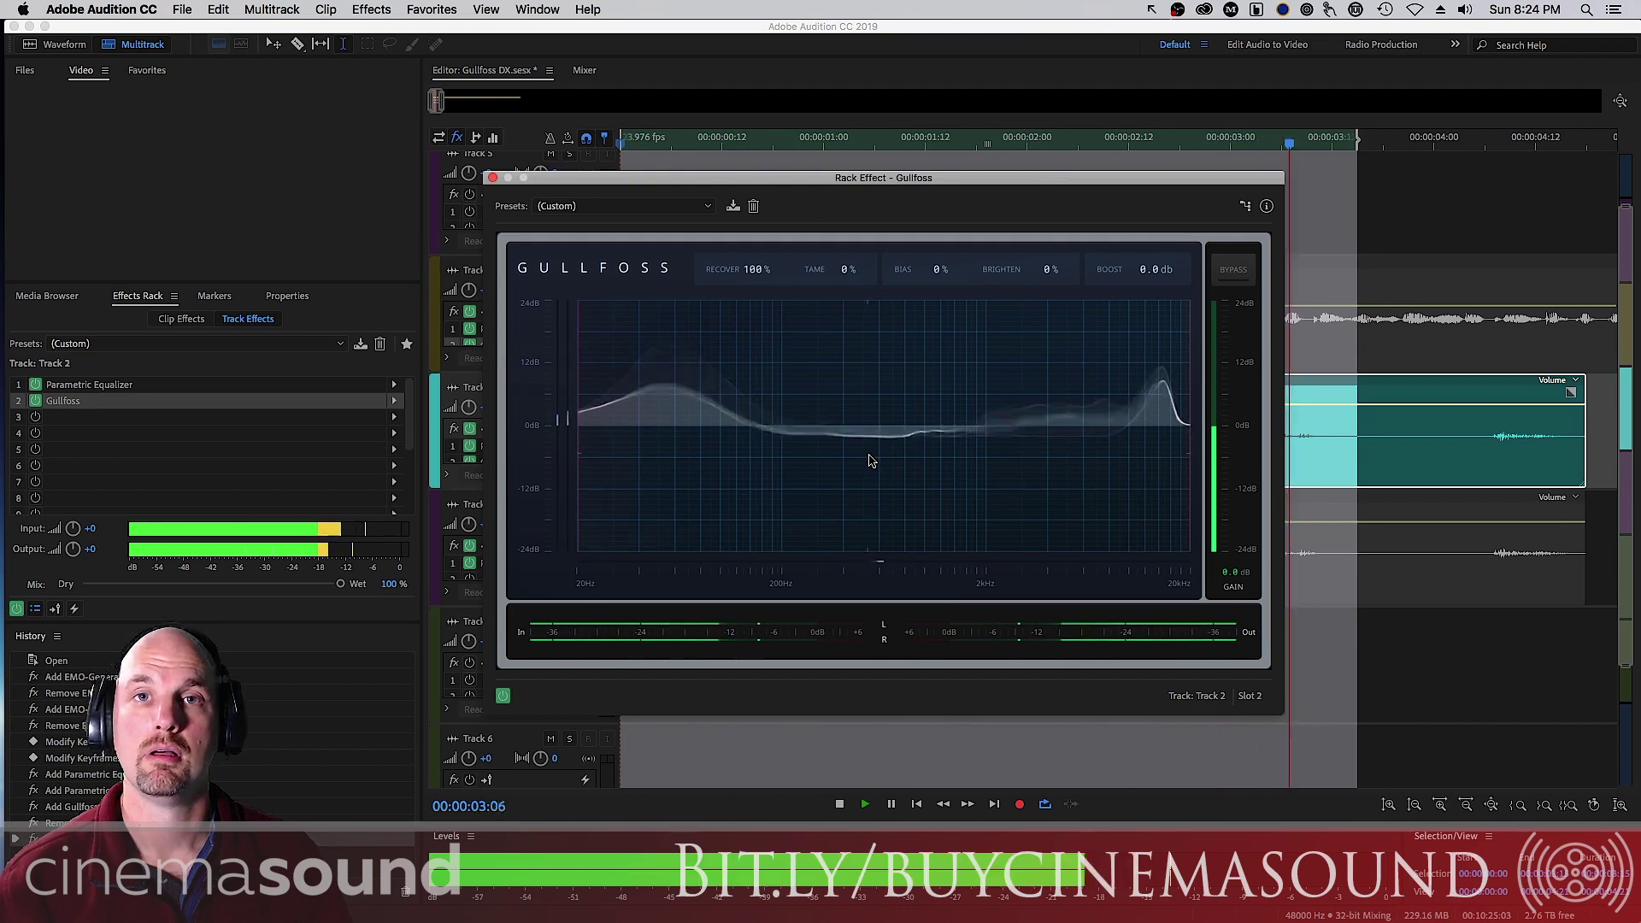
key(space)
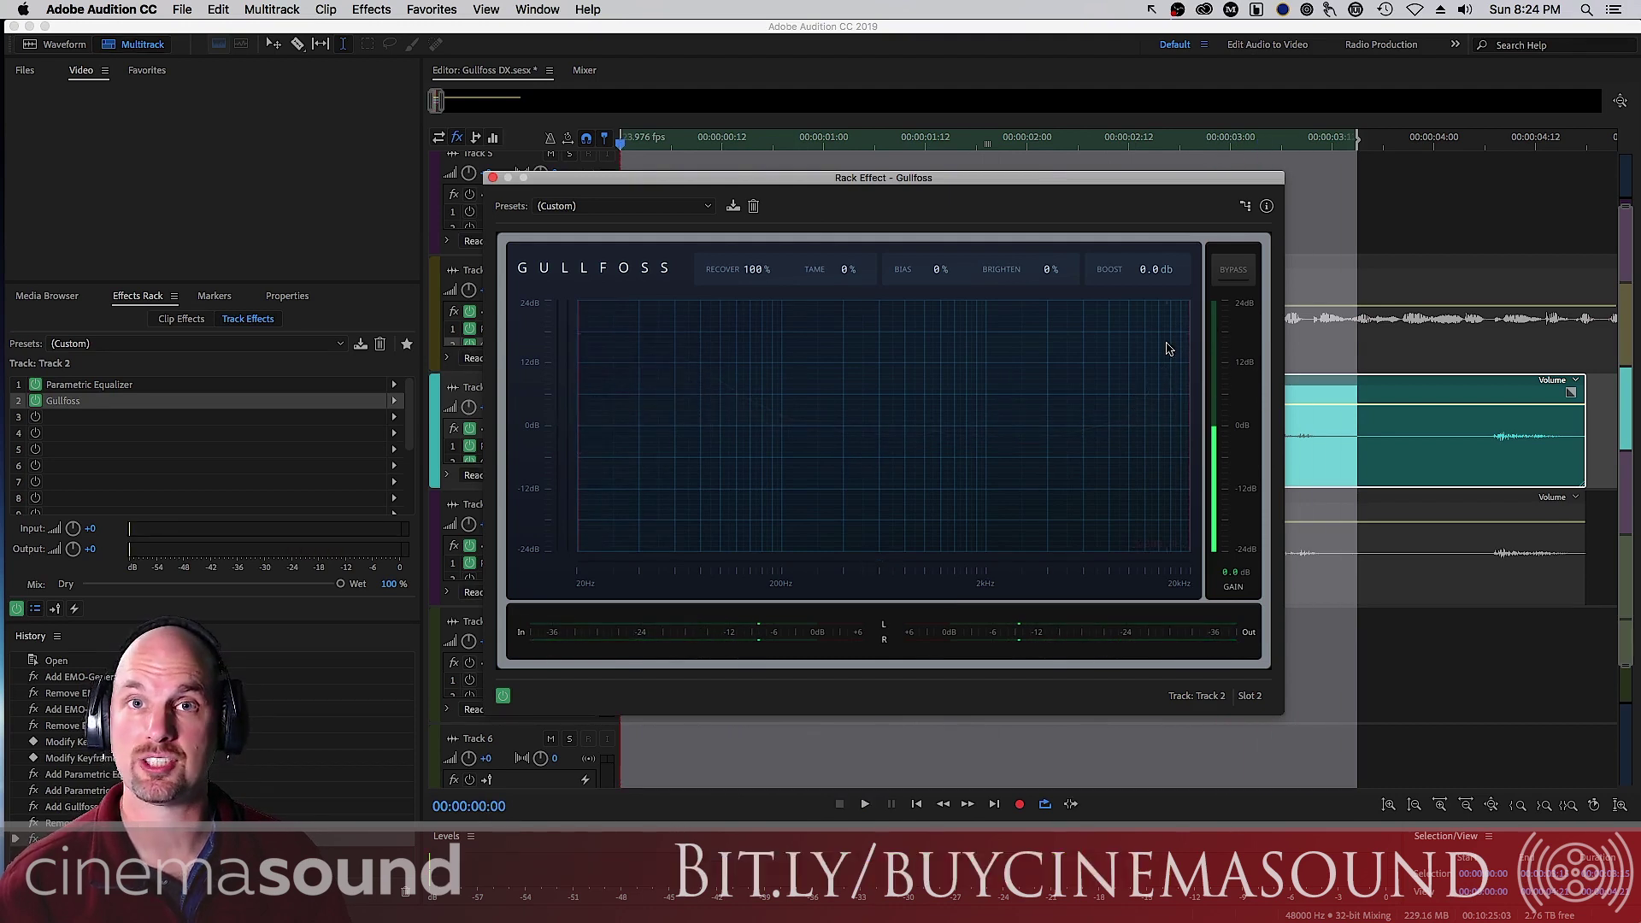
key(space)
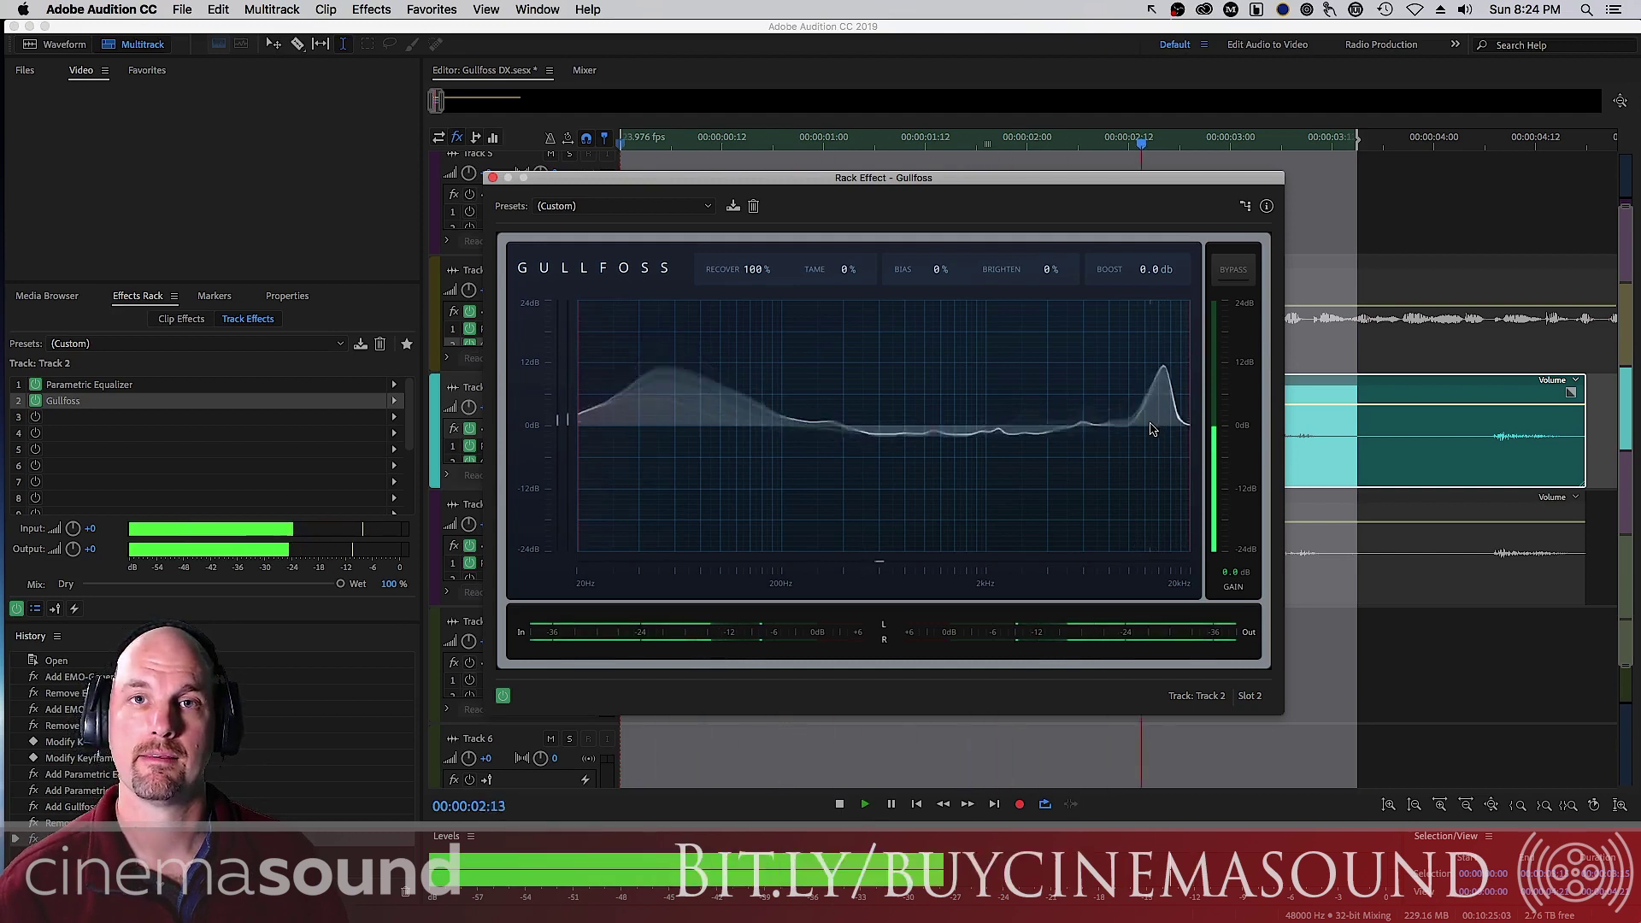
key(space)
Reset Recover to 0%, raise Tame to 99% and audition the selected range
drag(755, 270, 835, 252)
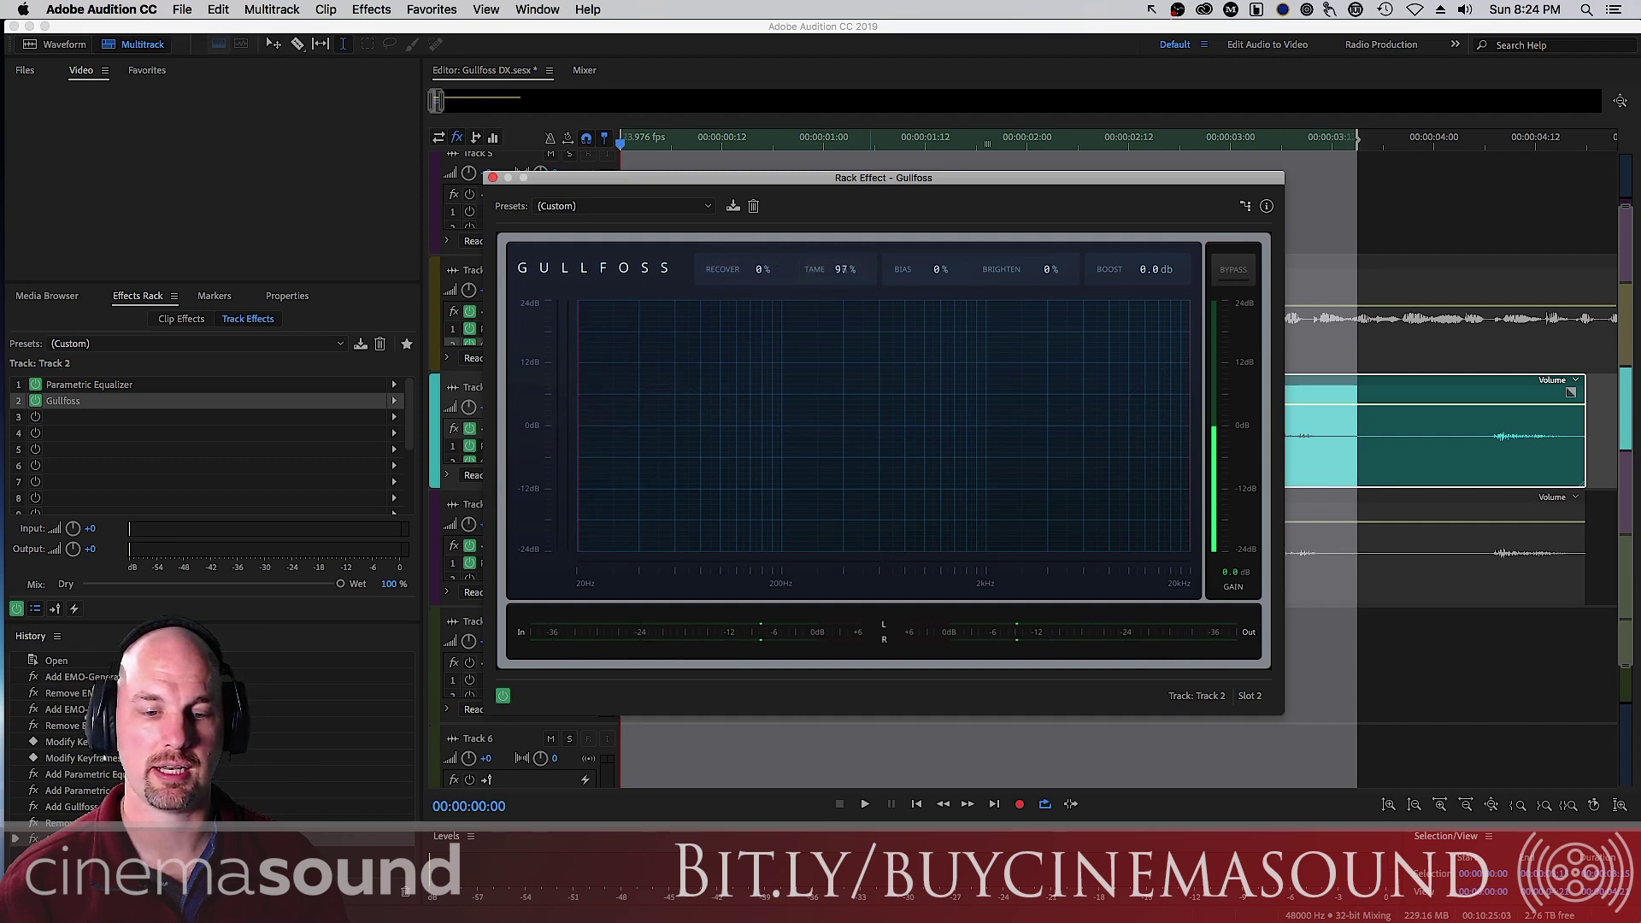
key(space)
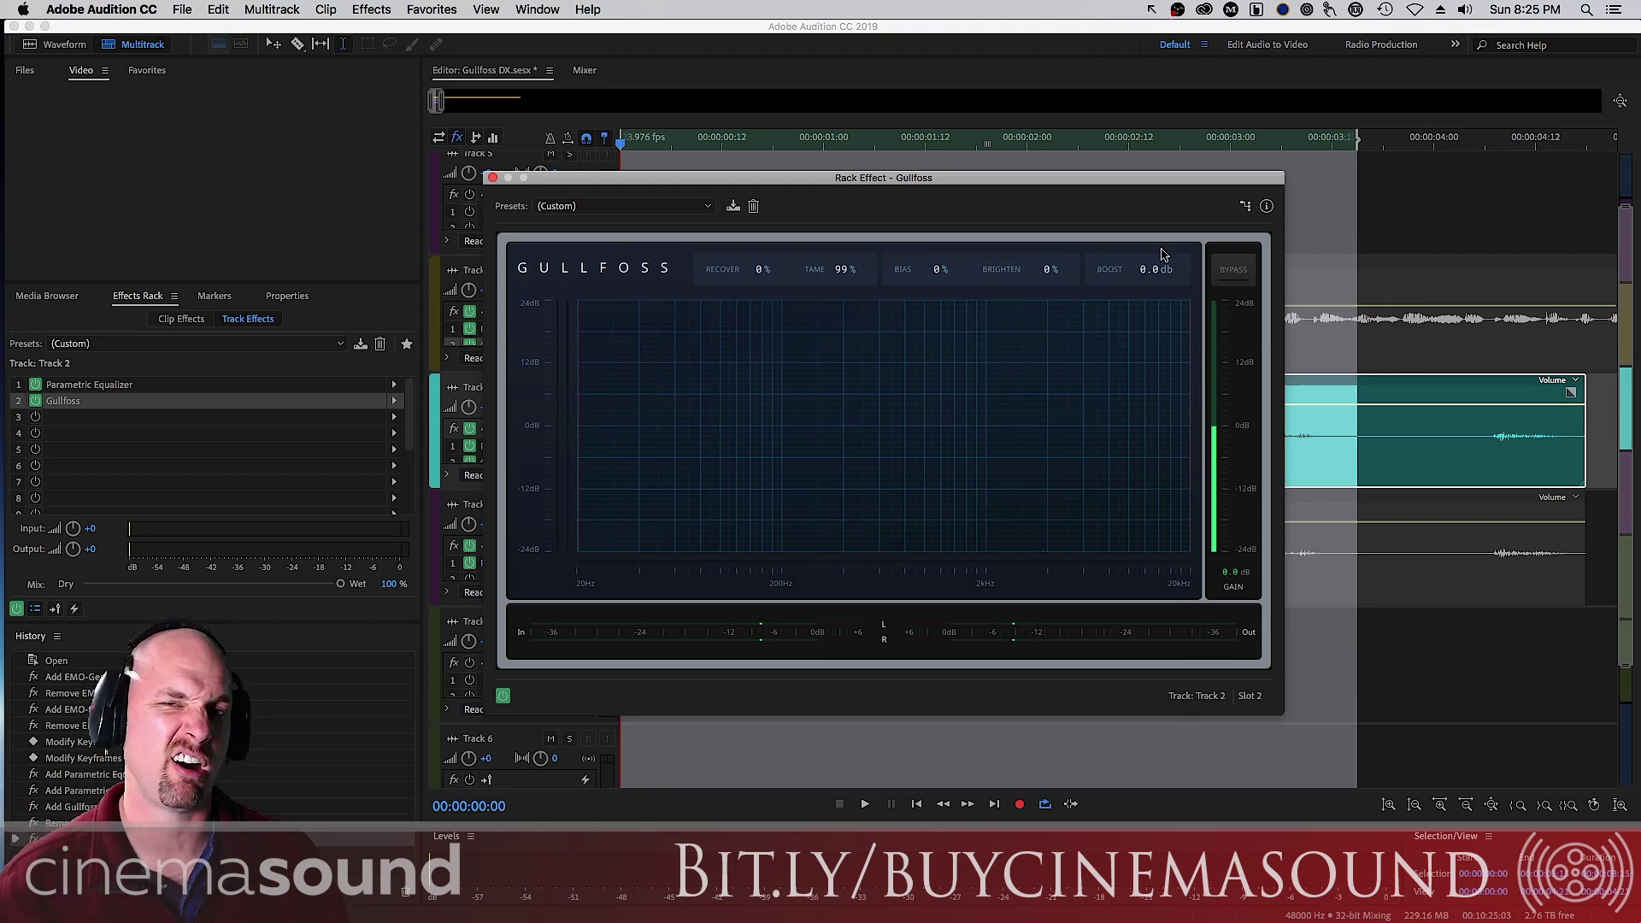
key(space)
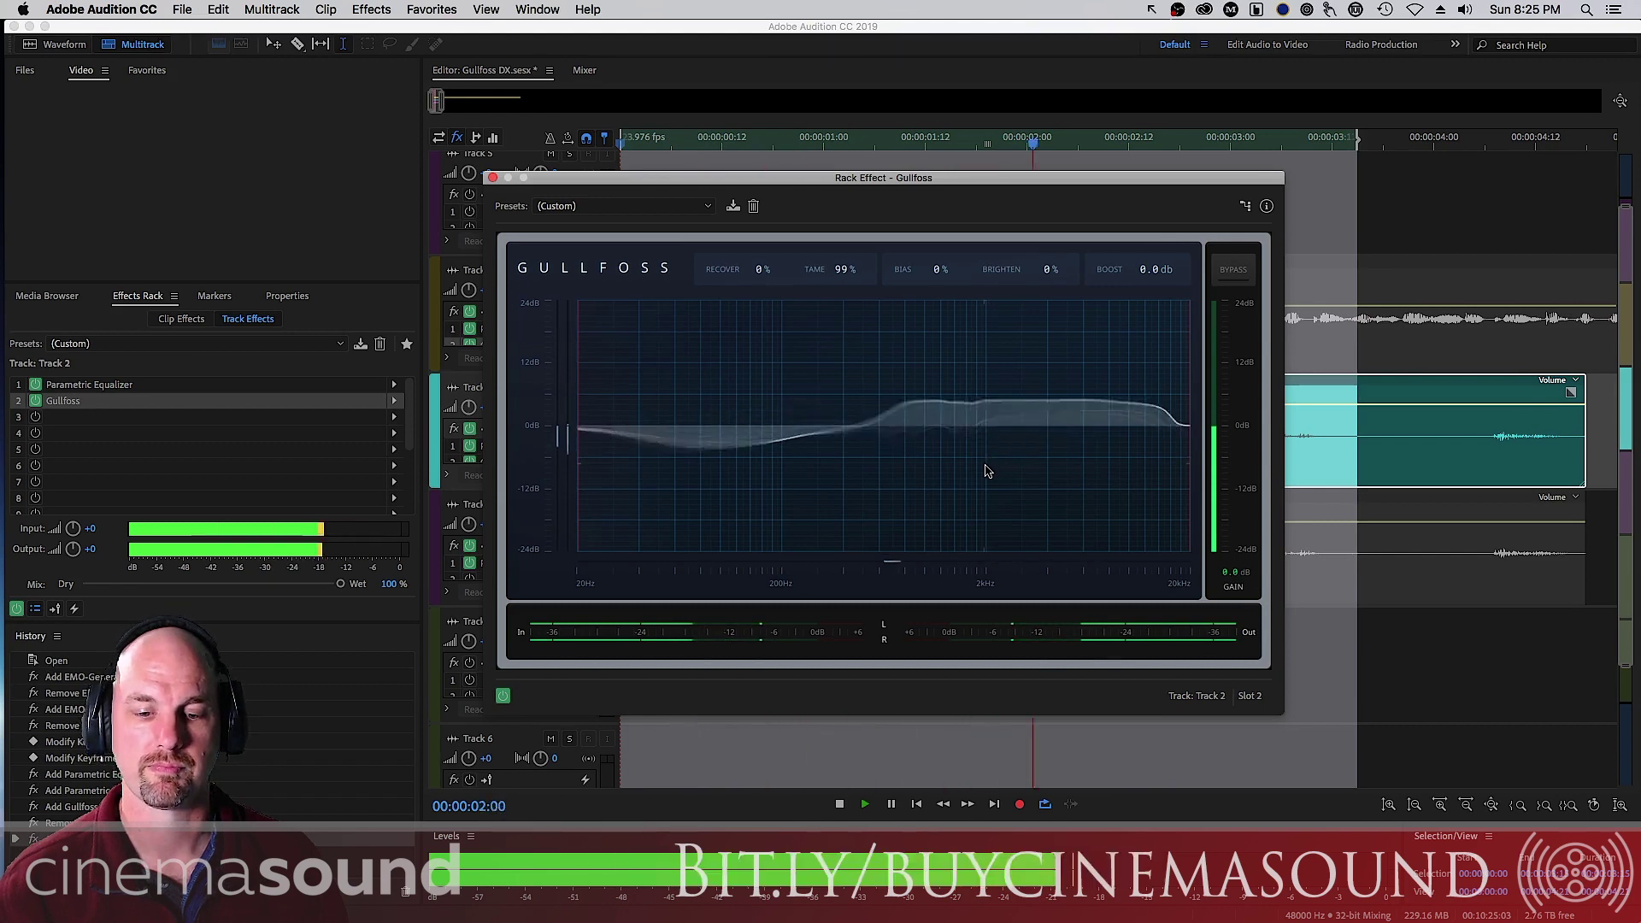
key(space)
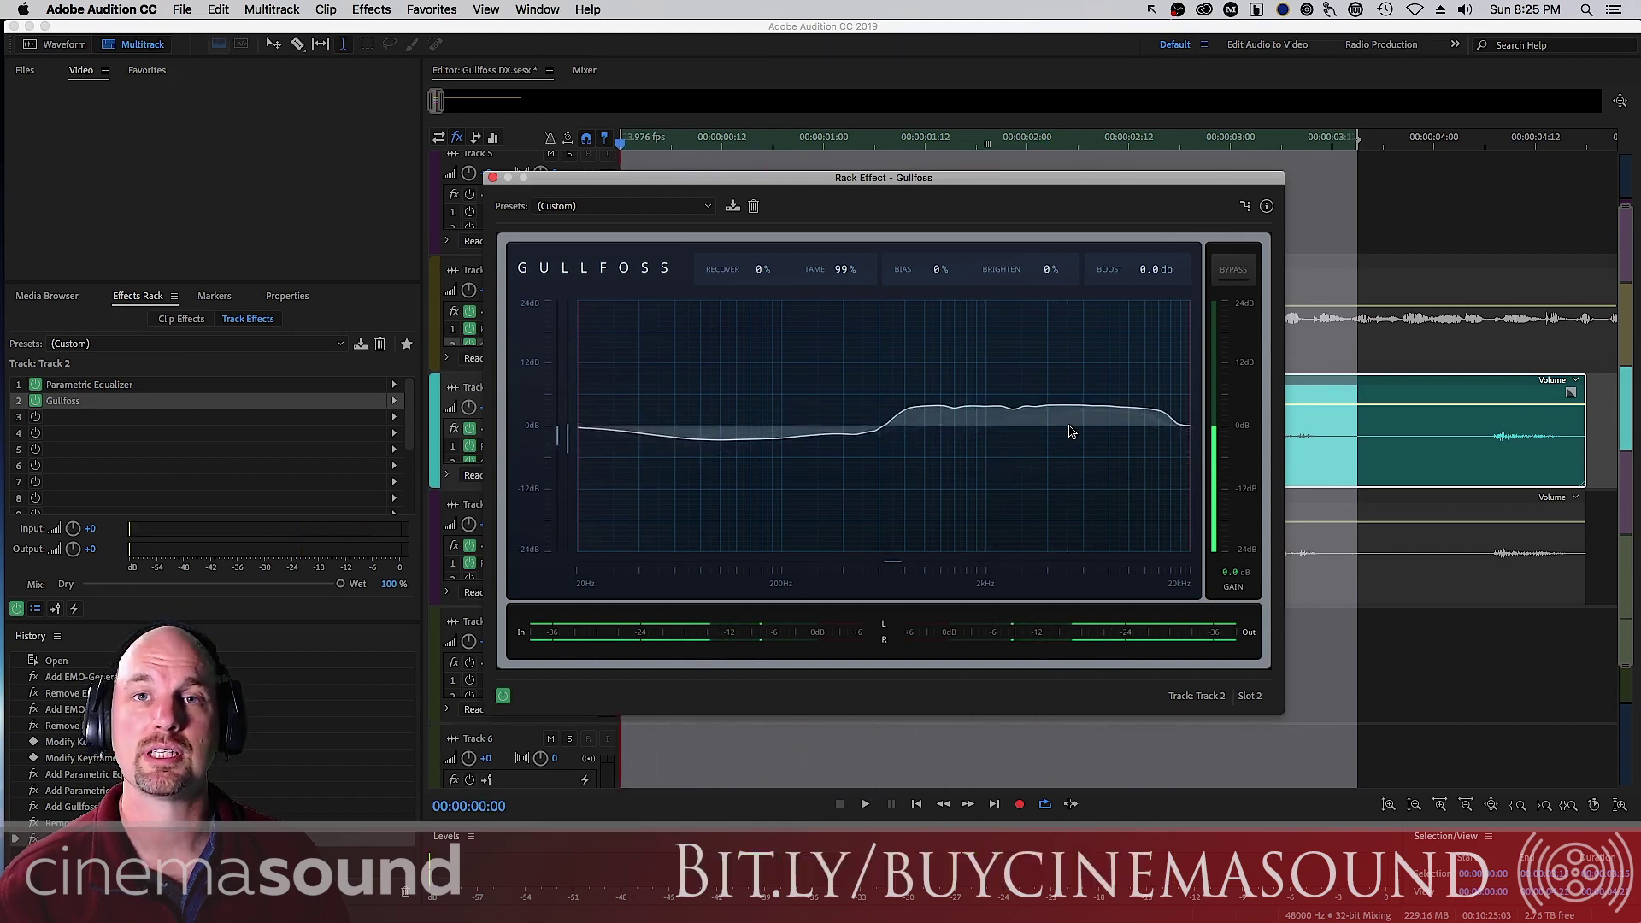
key(space)
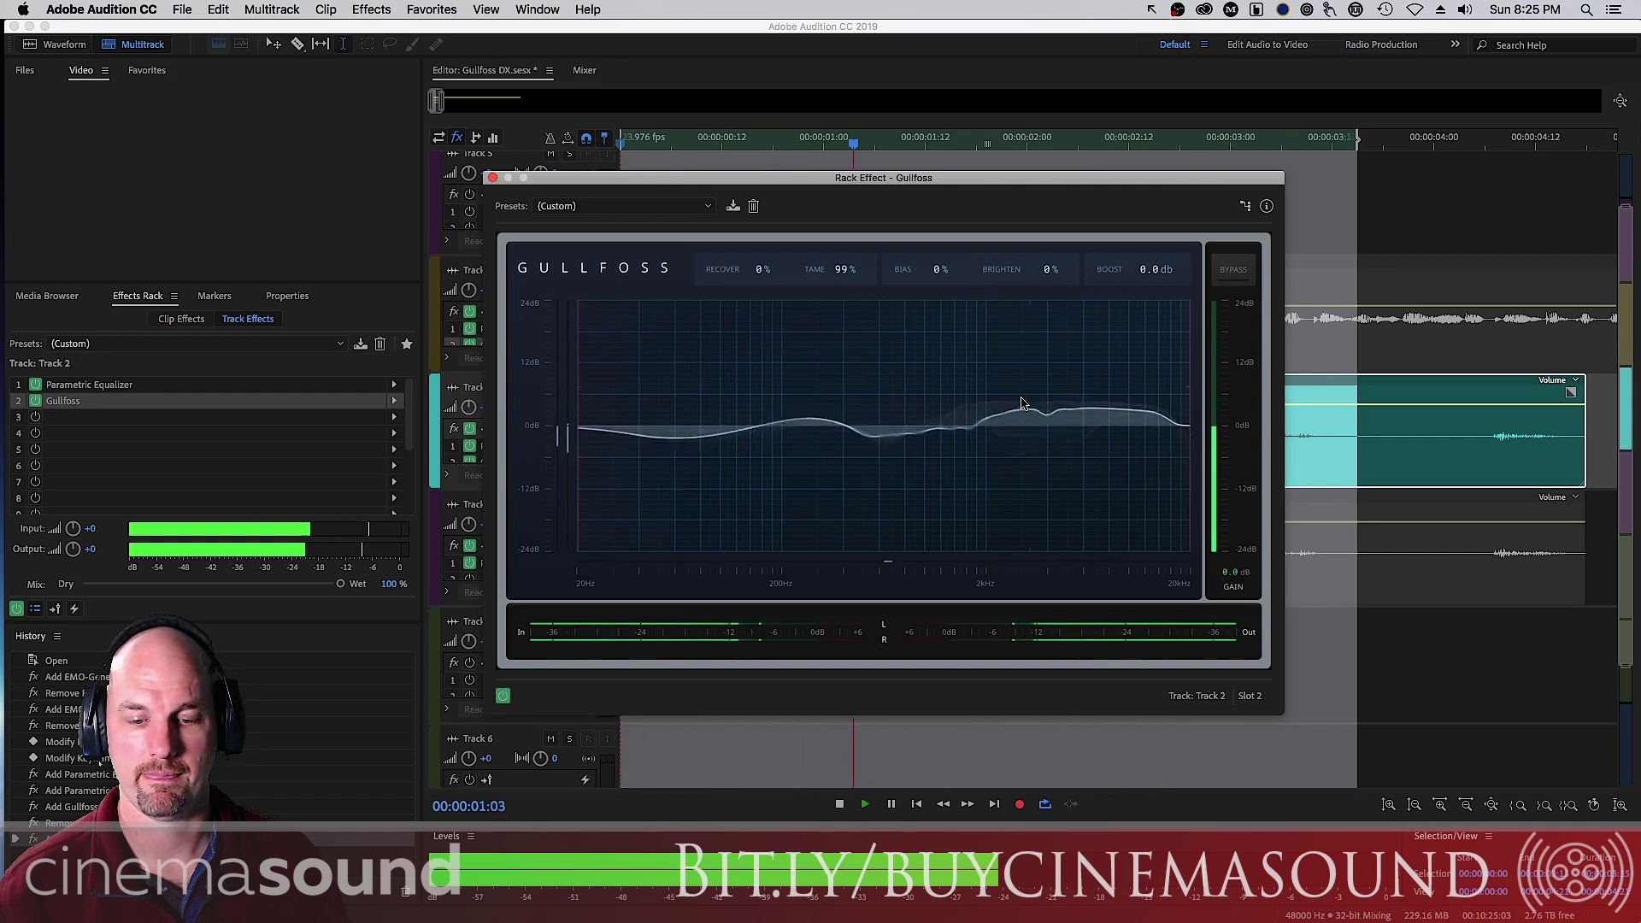
Reset Tame to 0% and play the selected range again without Gullfoss processing
key(space)
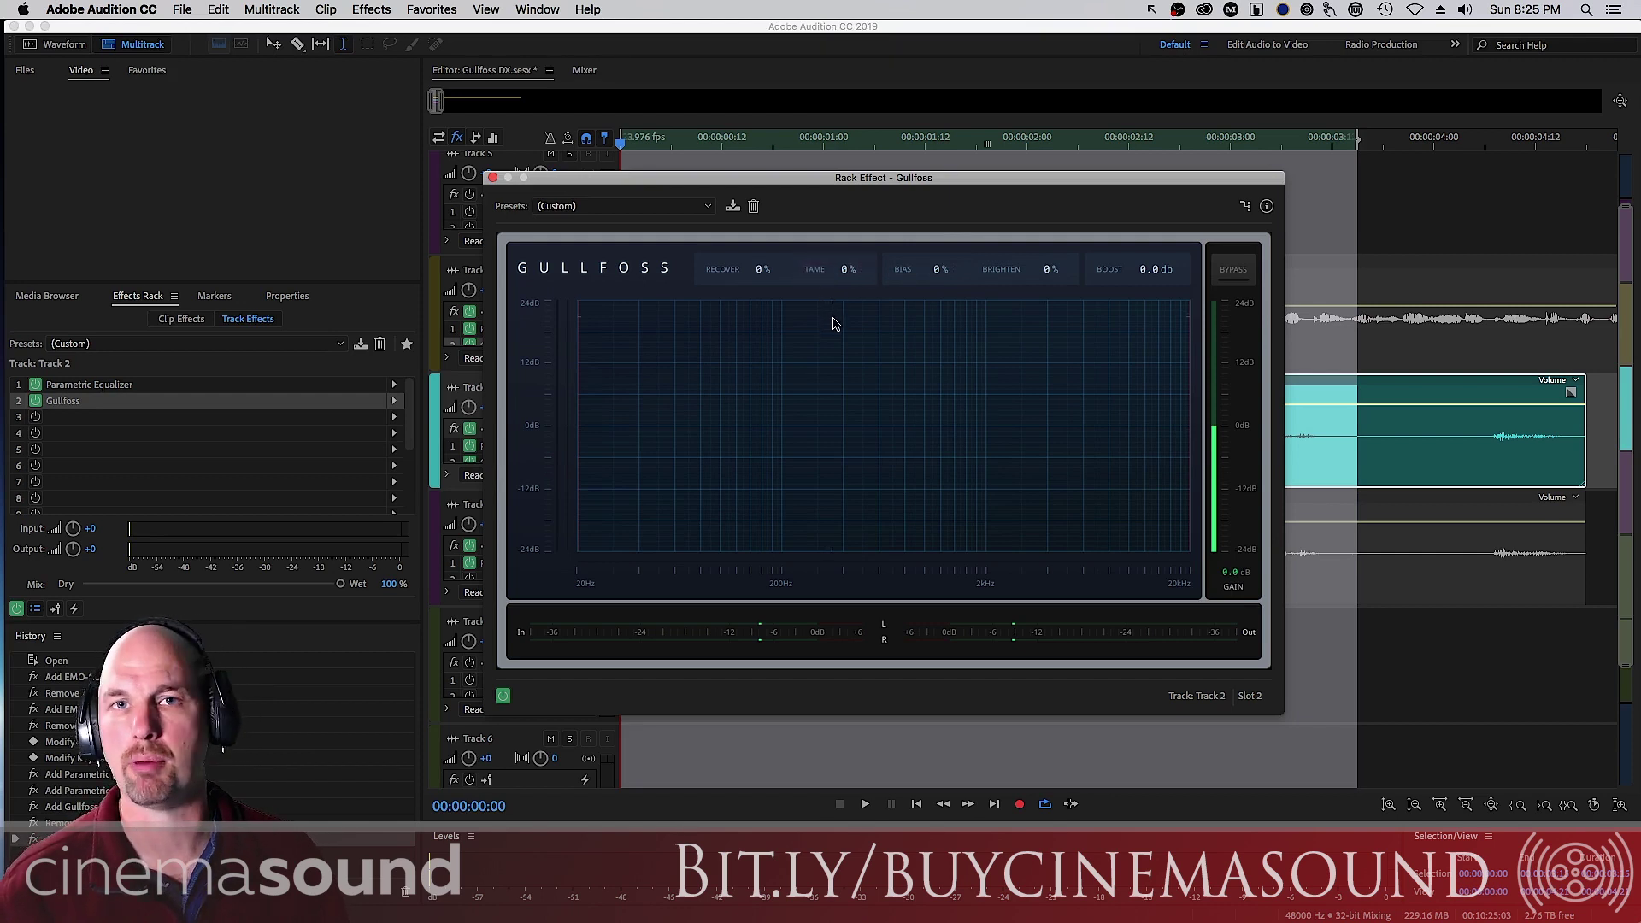
key(space)
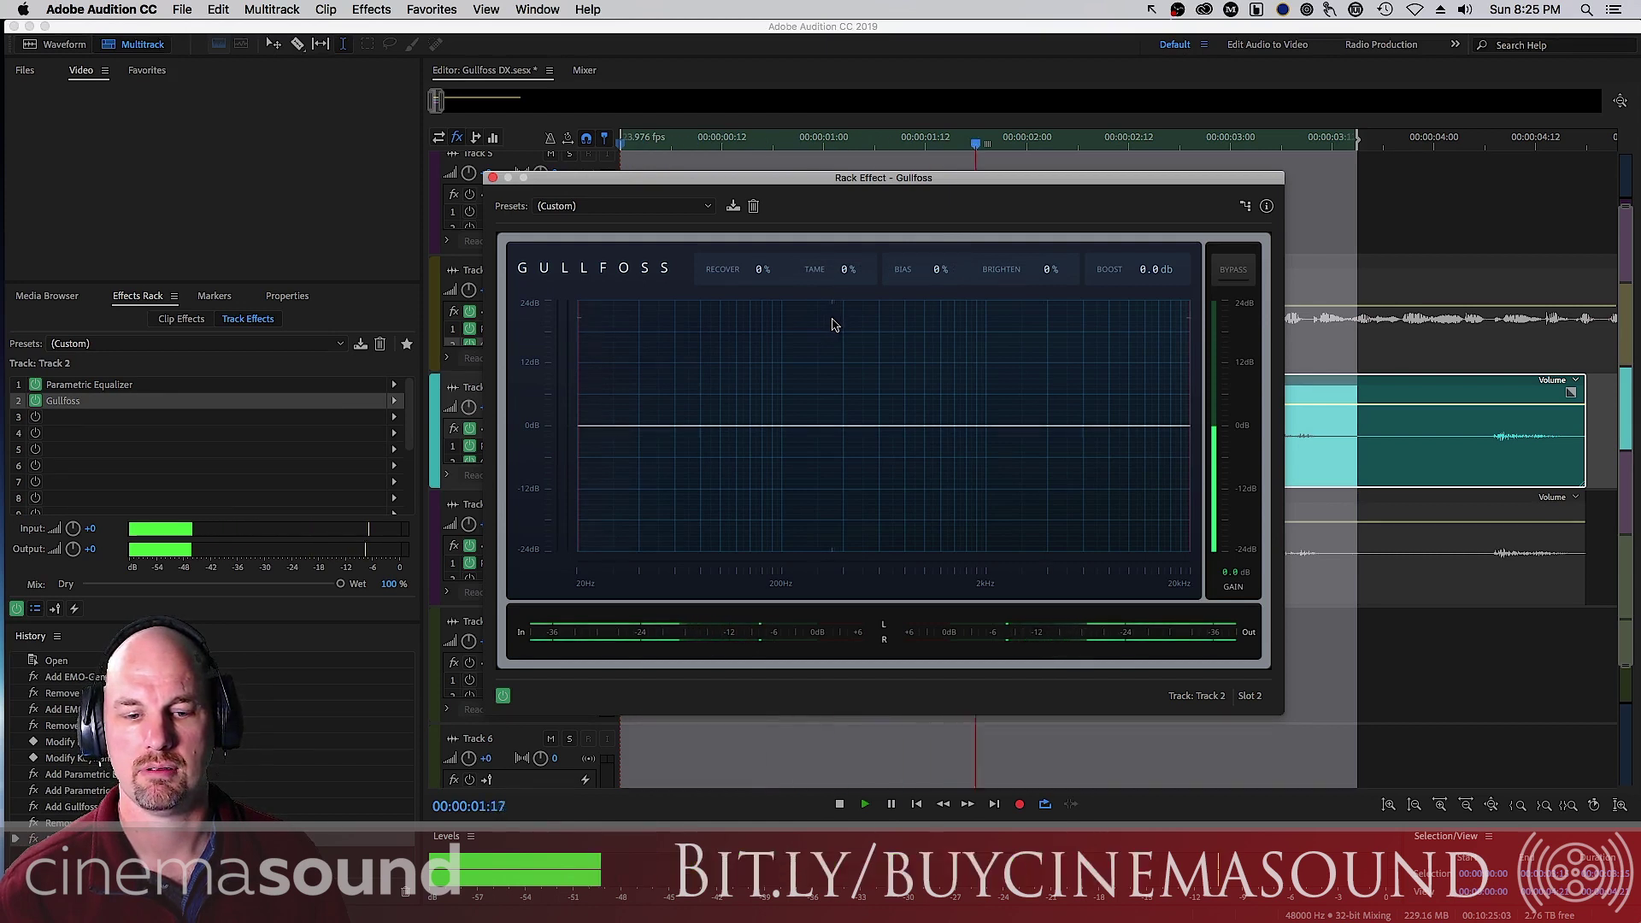
key(space)
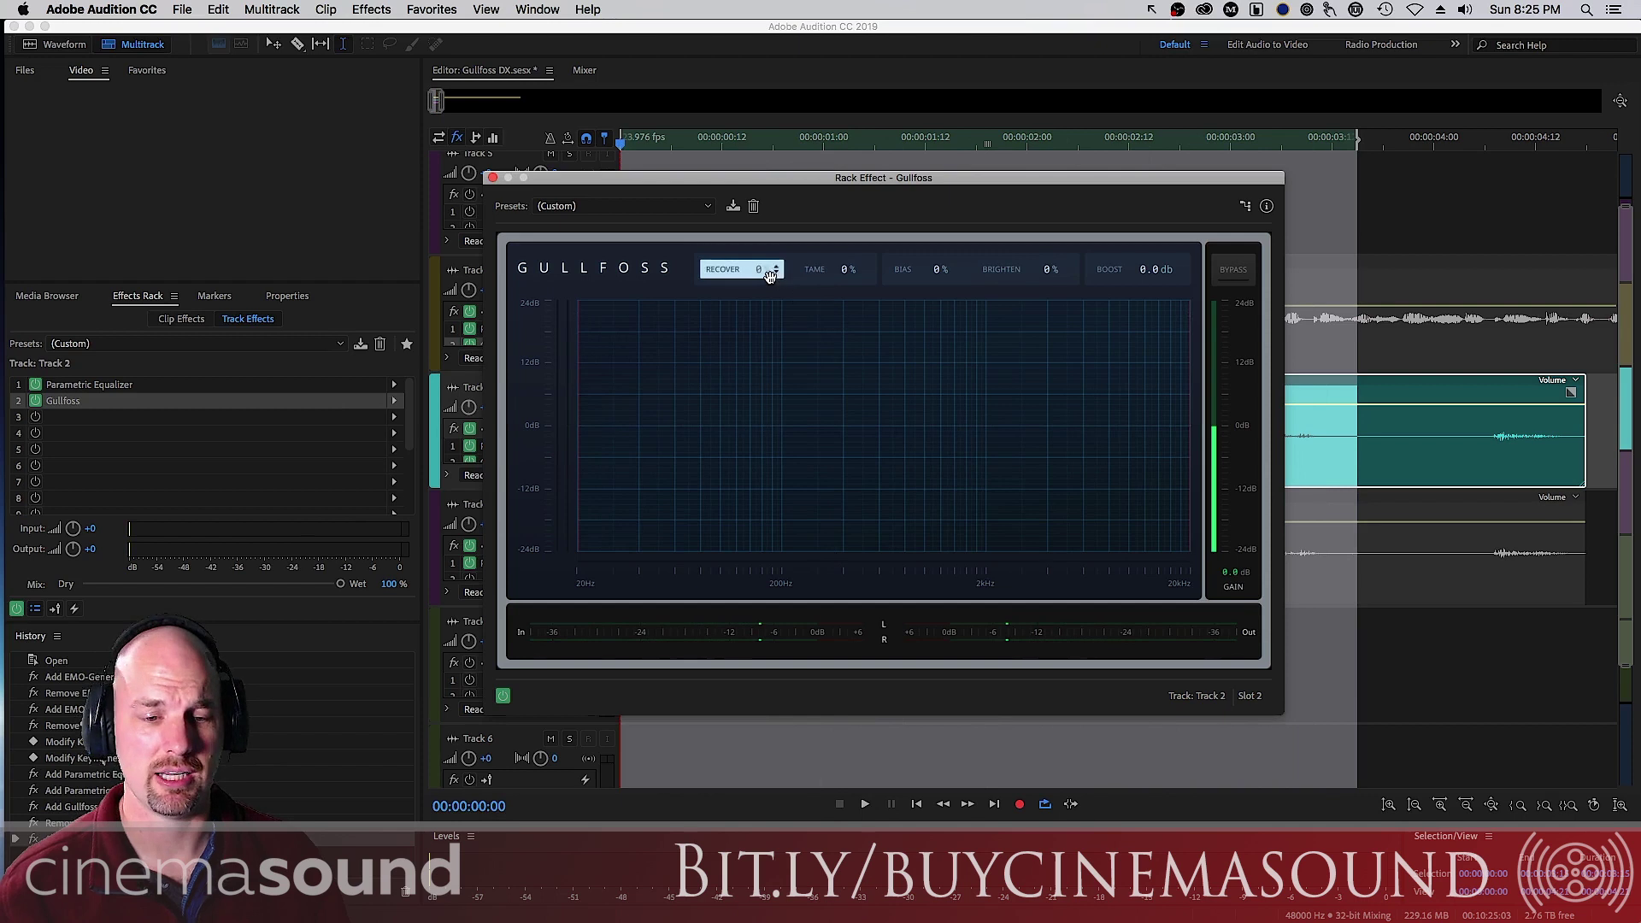
Set Gullfoss Recover to 151% and audition the selected range
drag(741, 270, 741, 205)
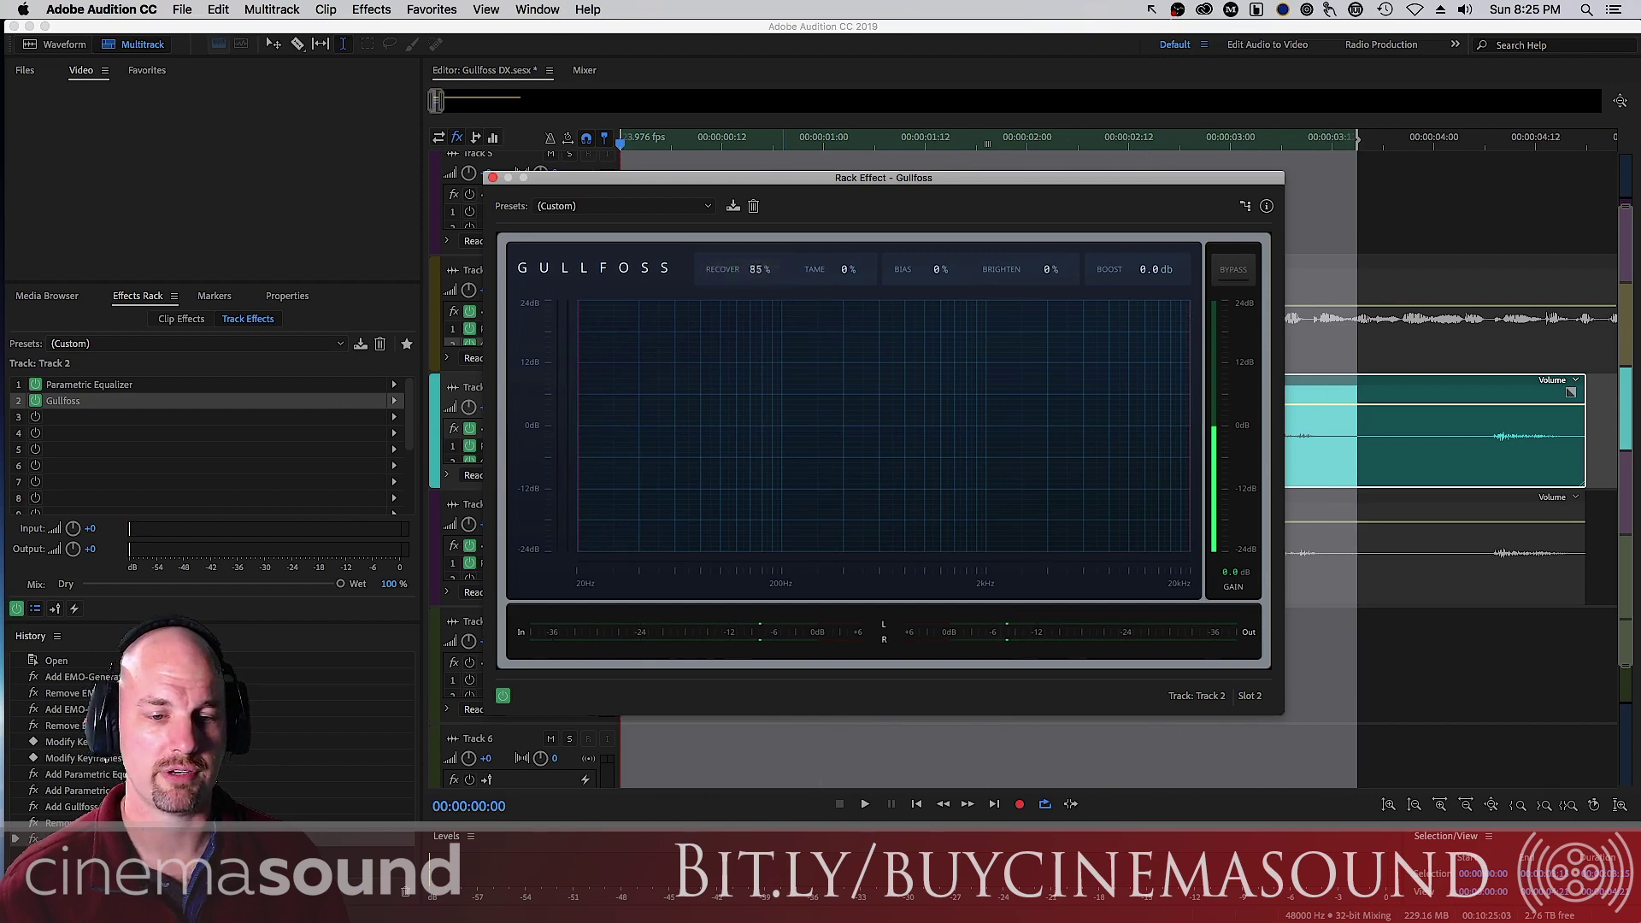
drag(785, 207, 802, 332)
key(space)
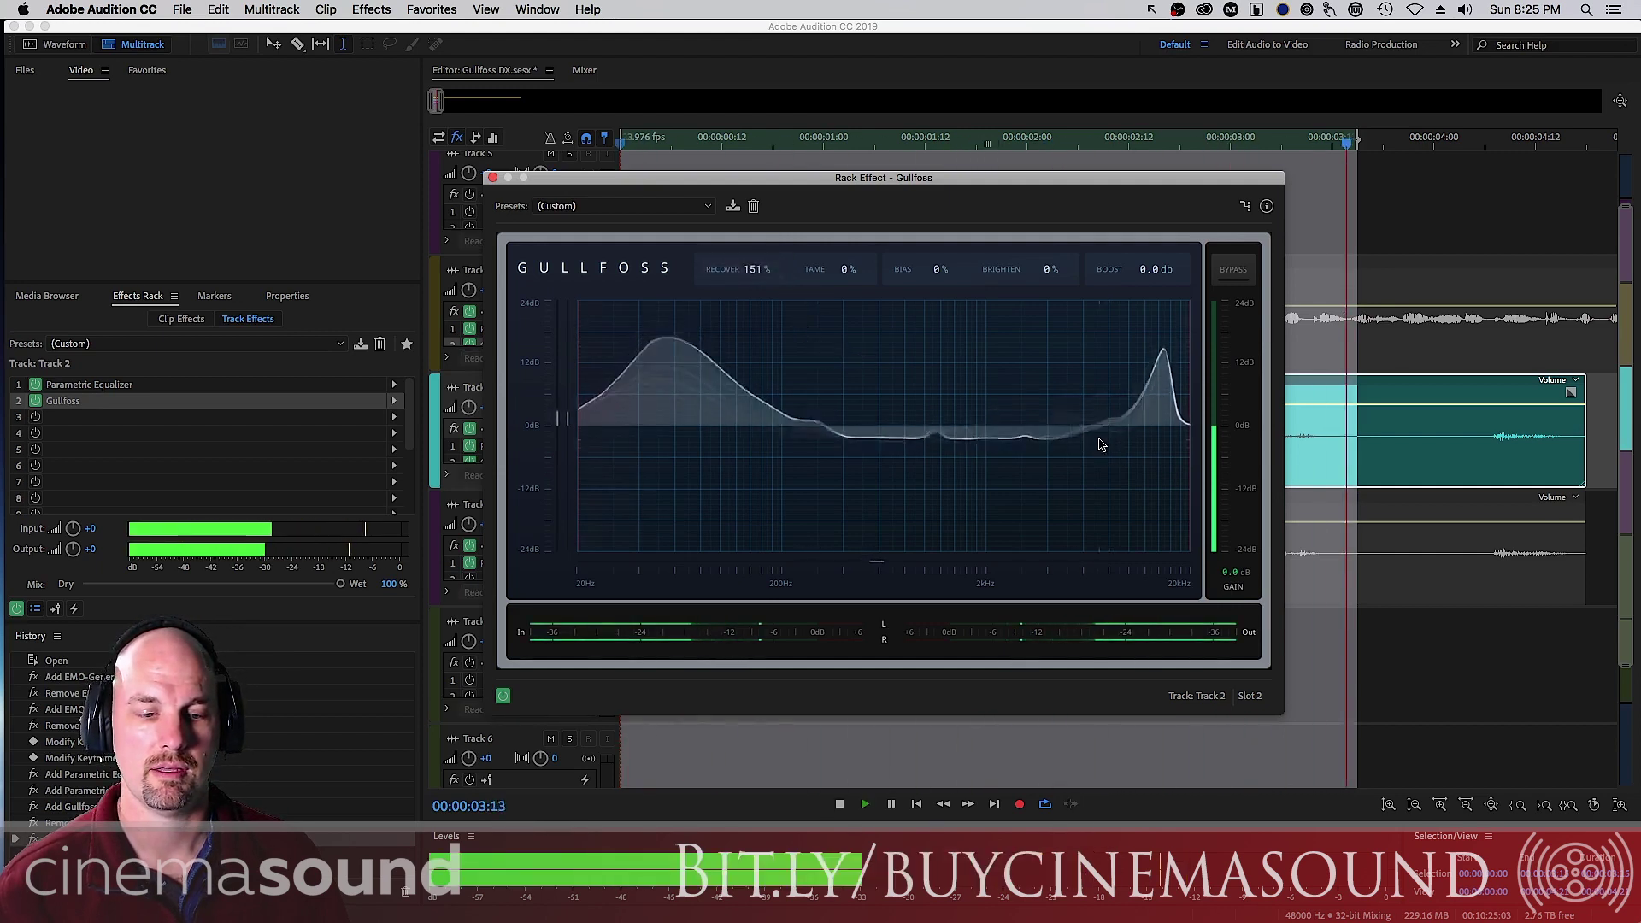
key(space)
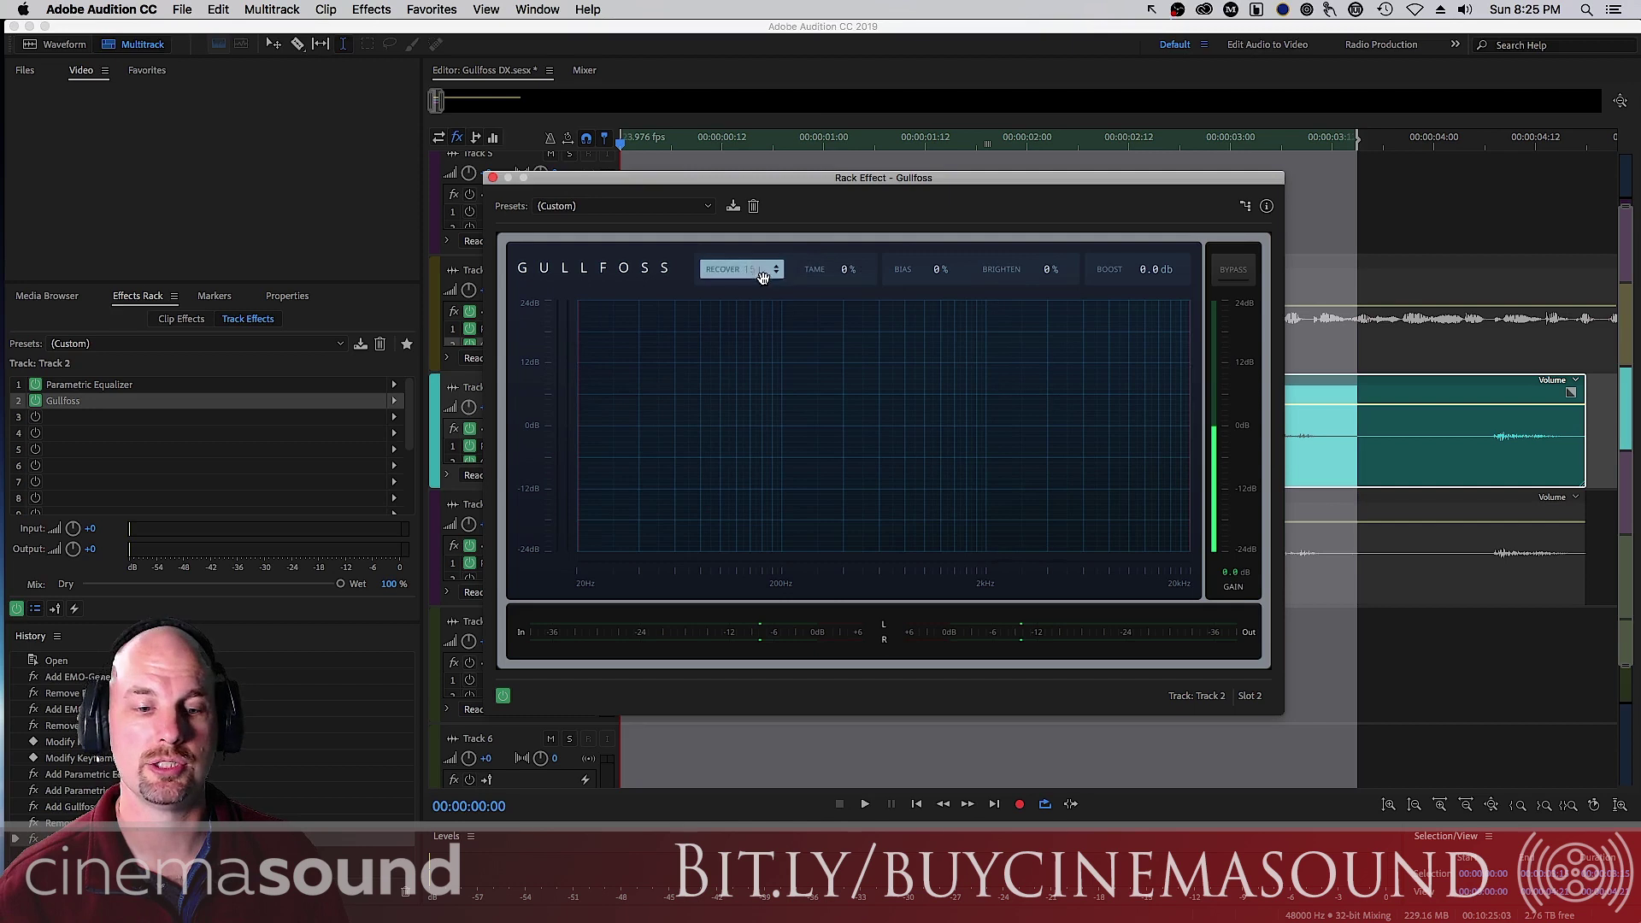
Try Tame at 99% with Recover at 0%, and restore Tame to 0% and Recover to 151%
drag(828, 269, 870, 332)
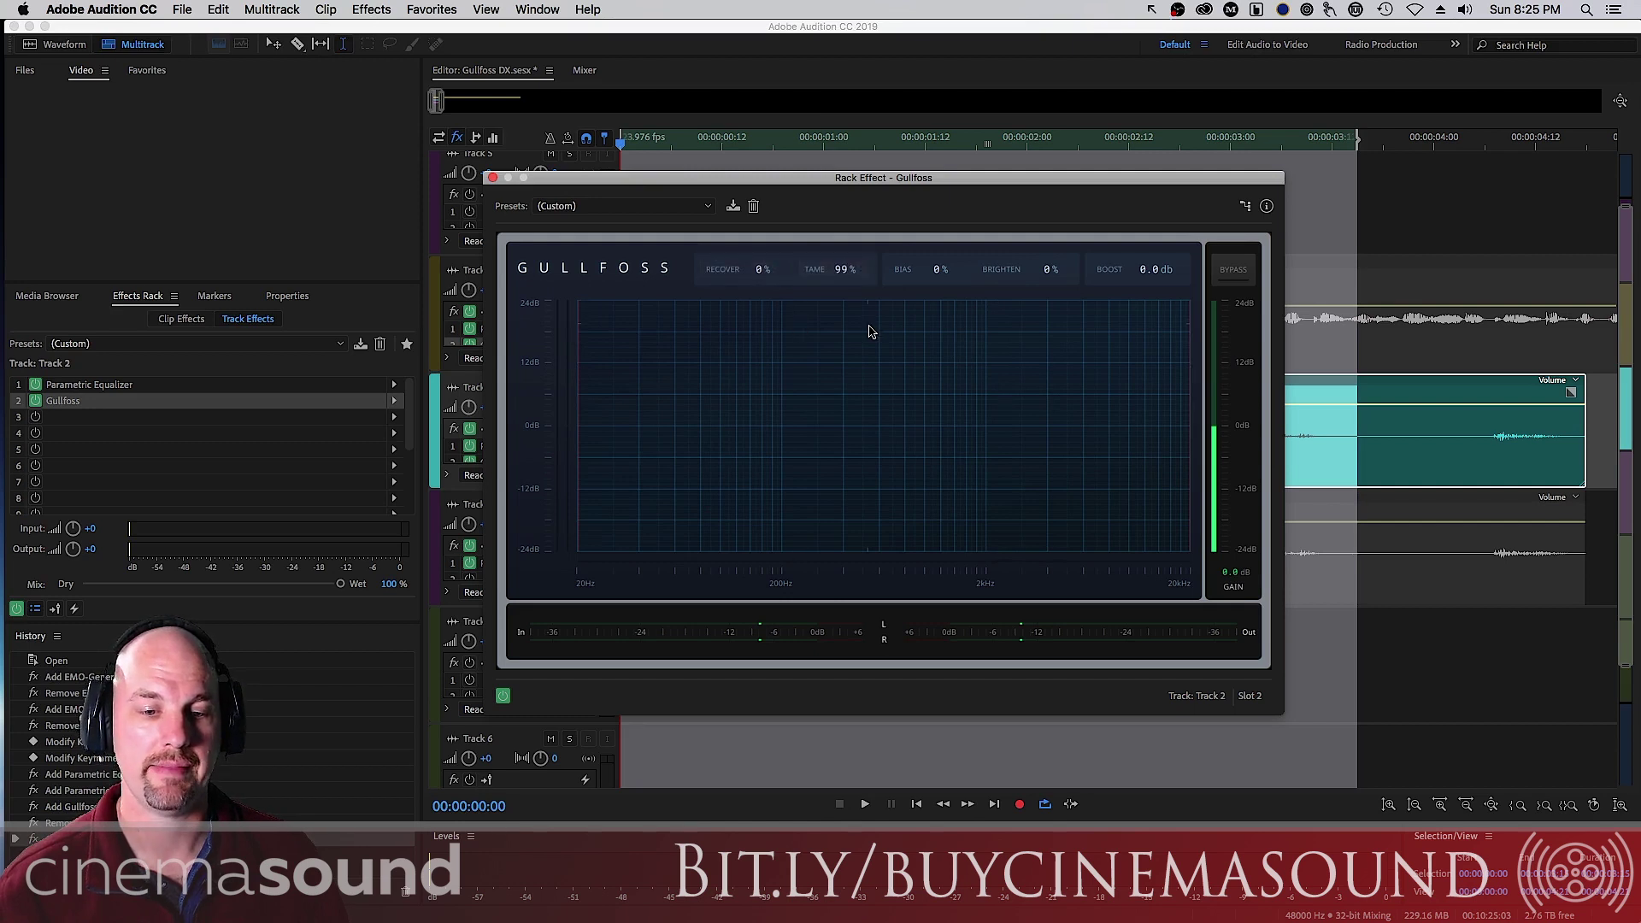
double_click(844, 270)
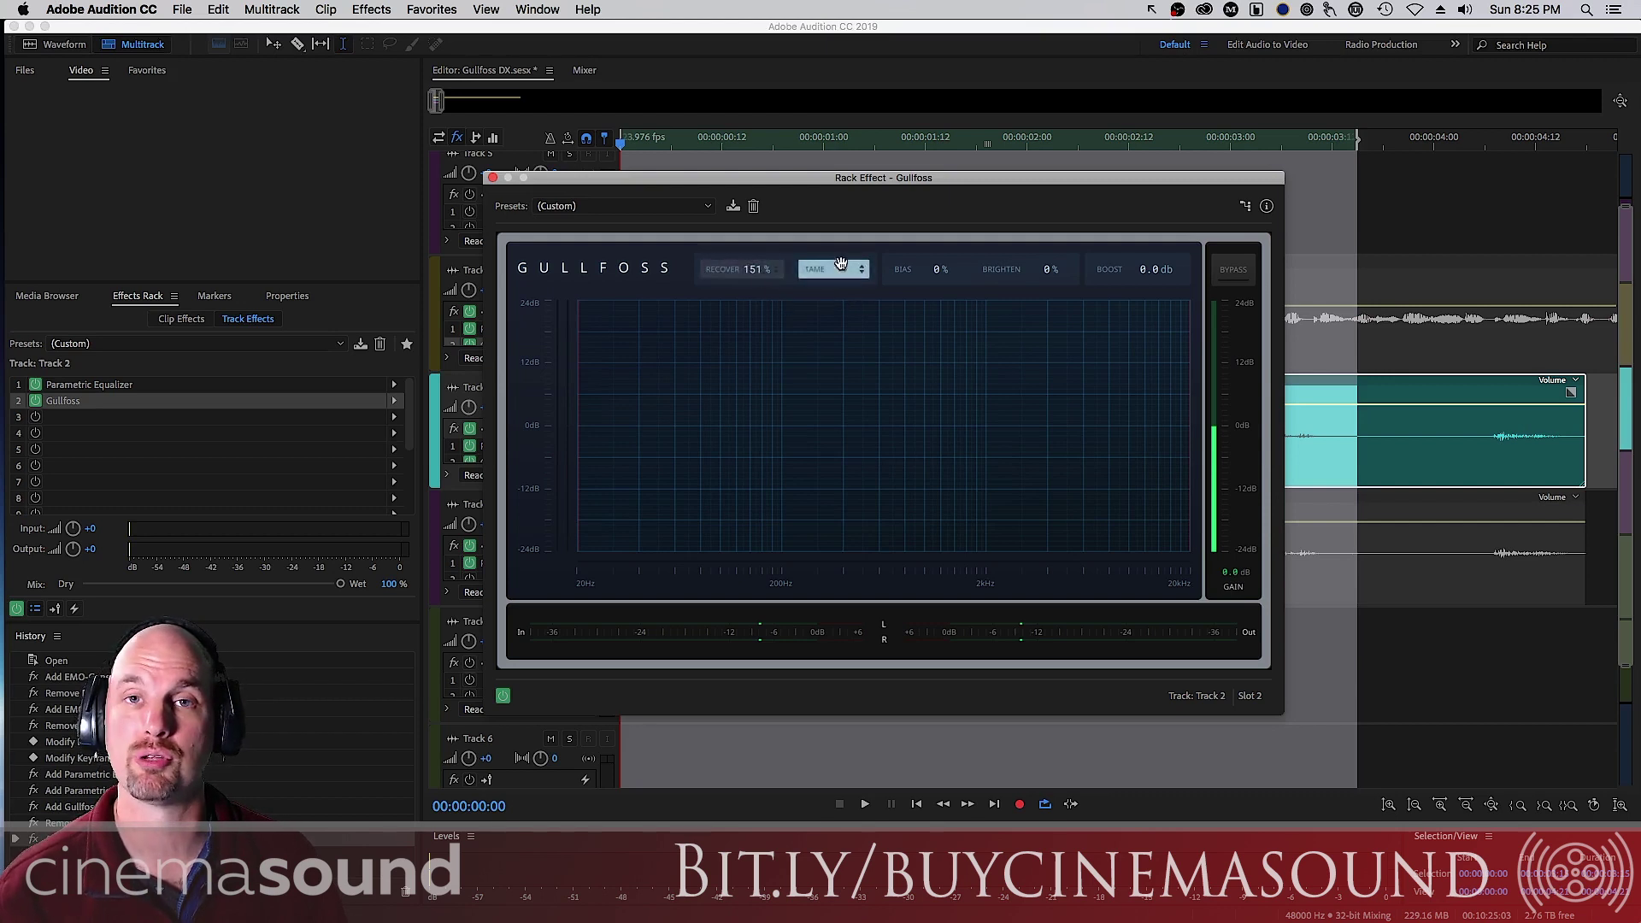
Play the selected range with Recover at 151%, and replay it with Brighten raised to 100%
key(space)
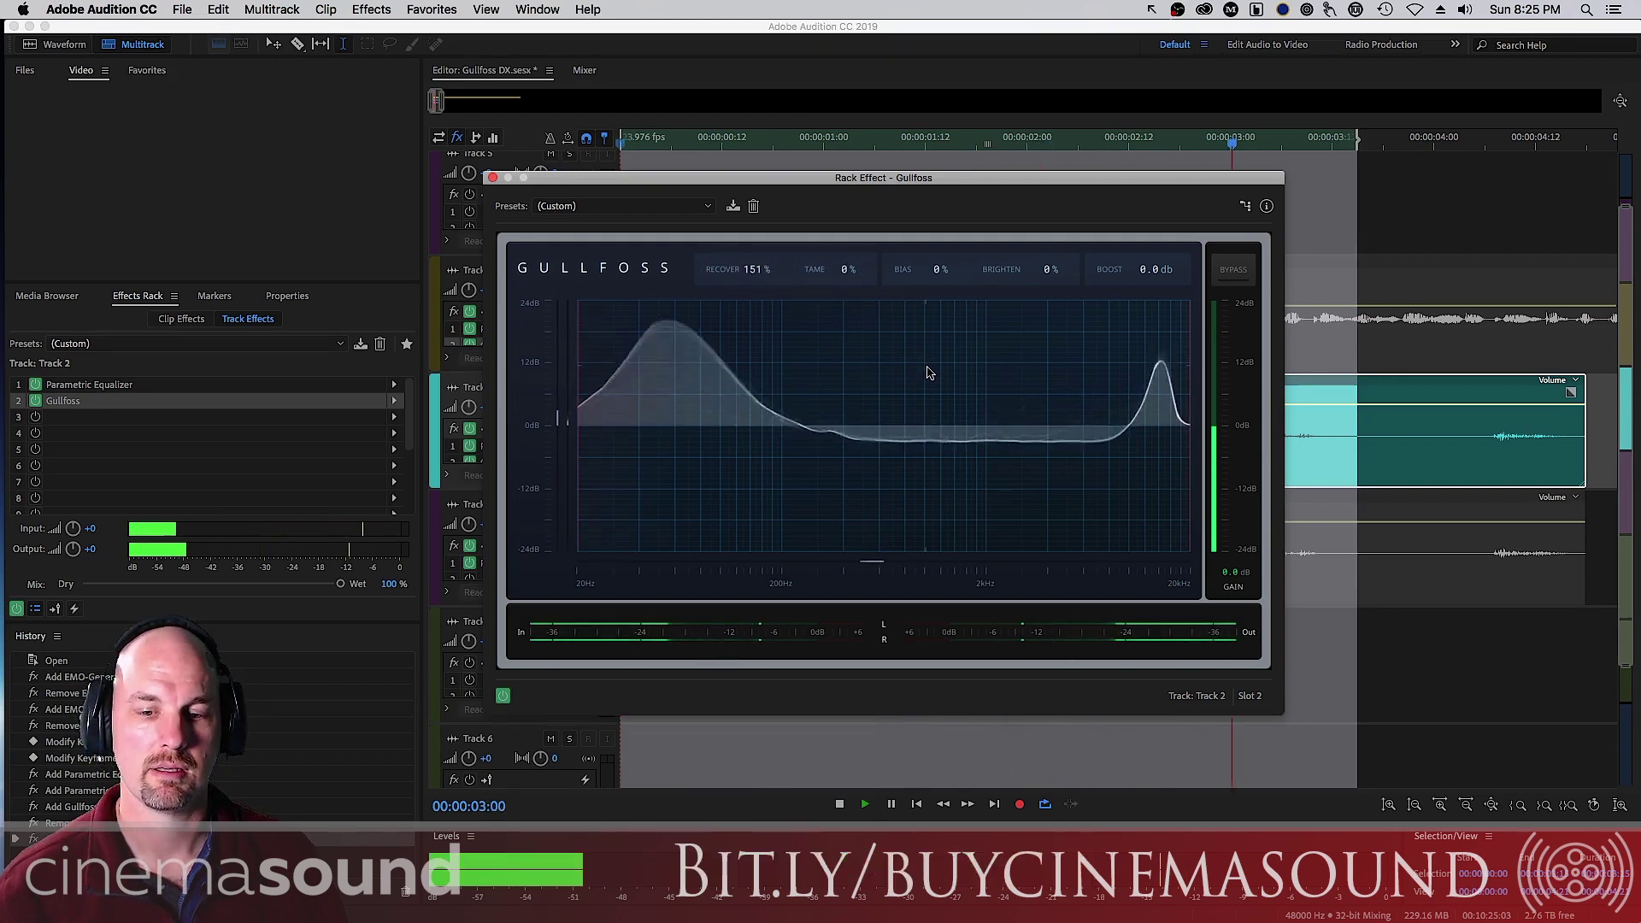
key(space)
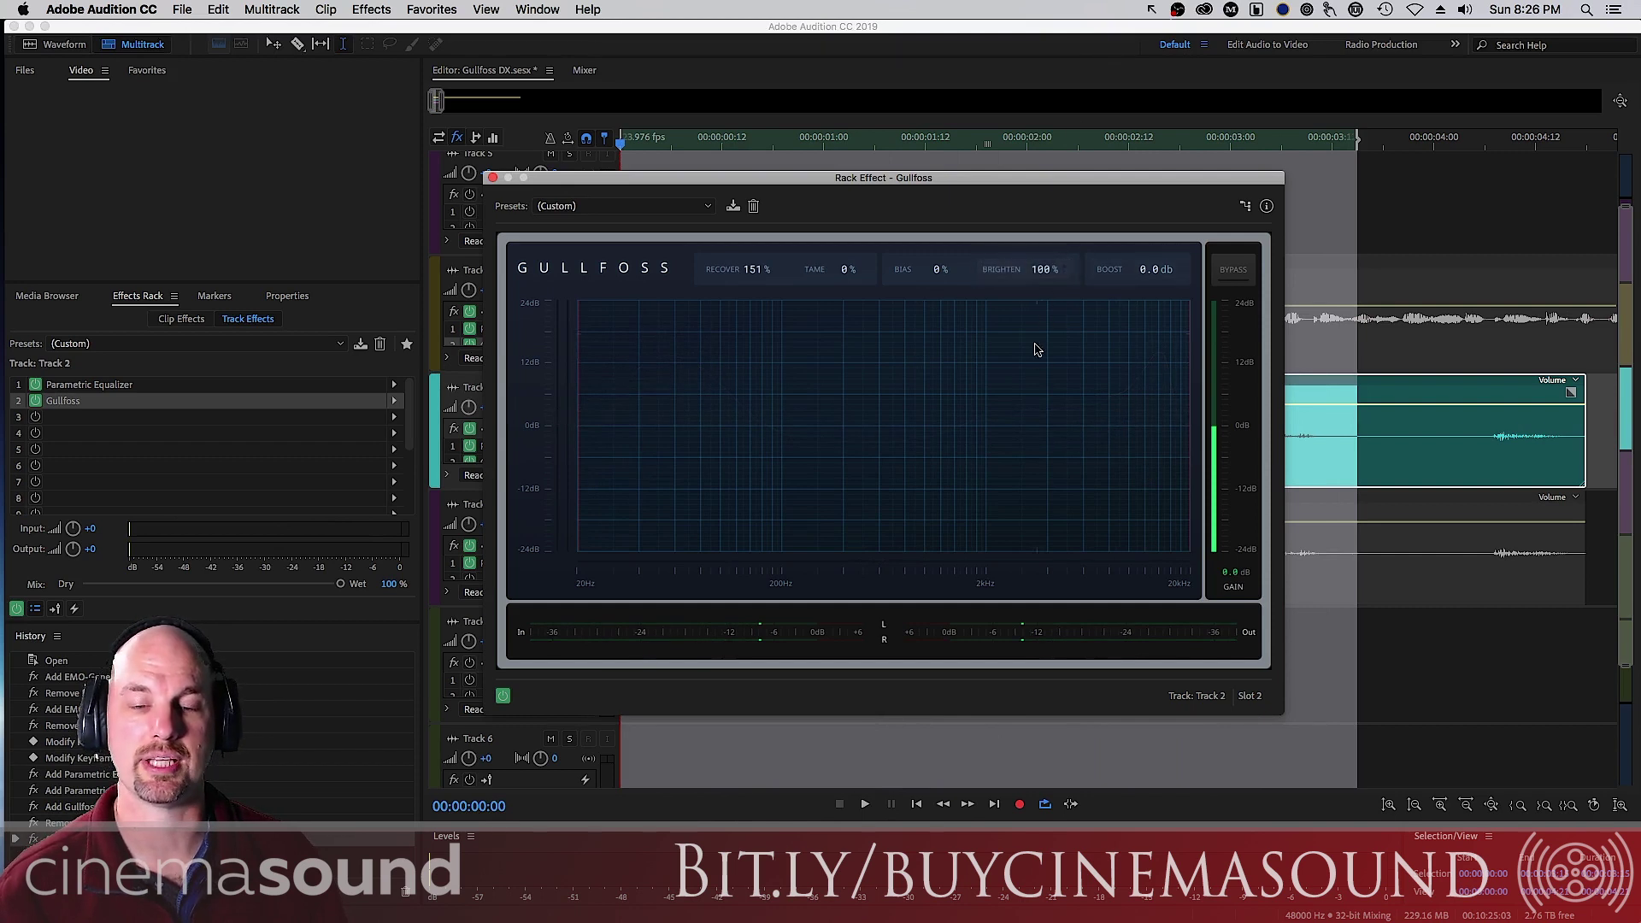
key(space)
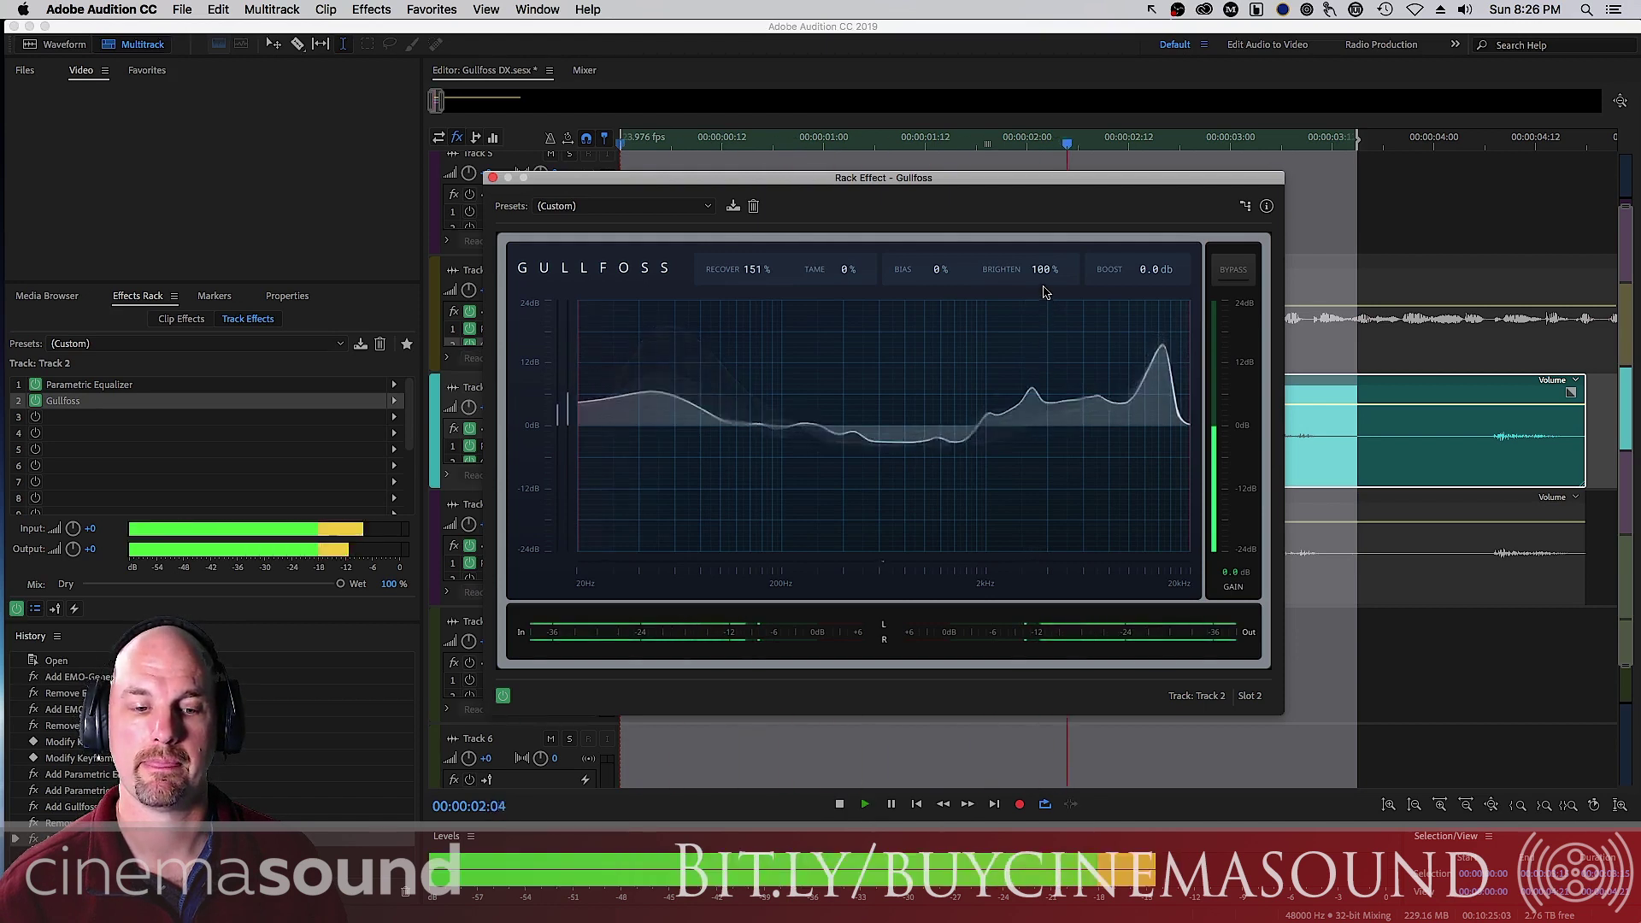
key(space)
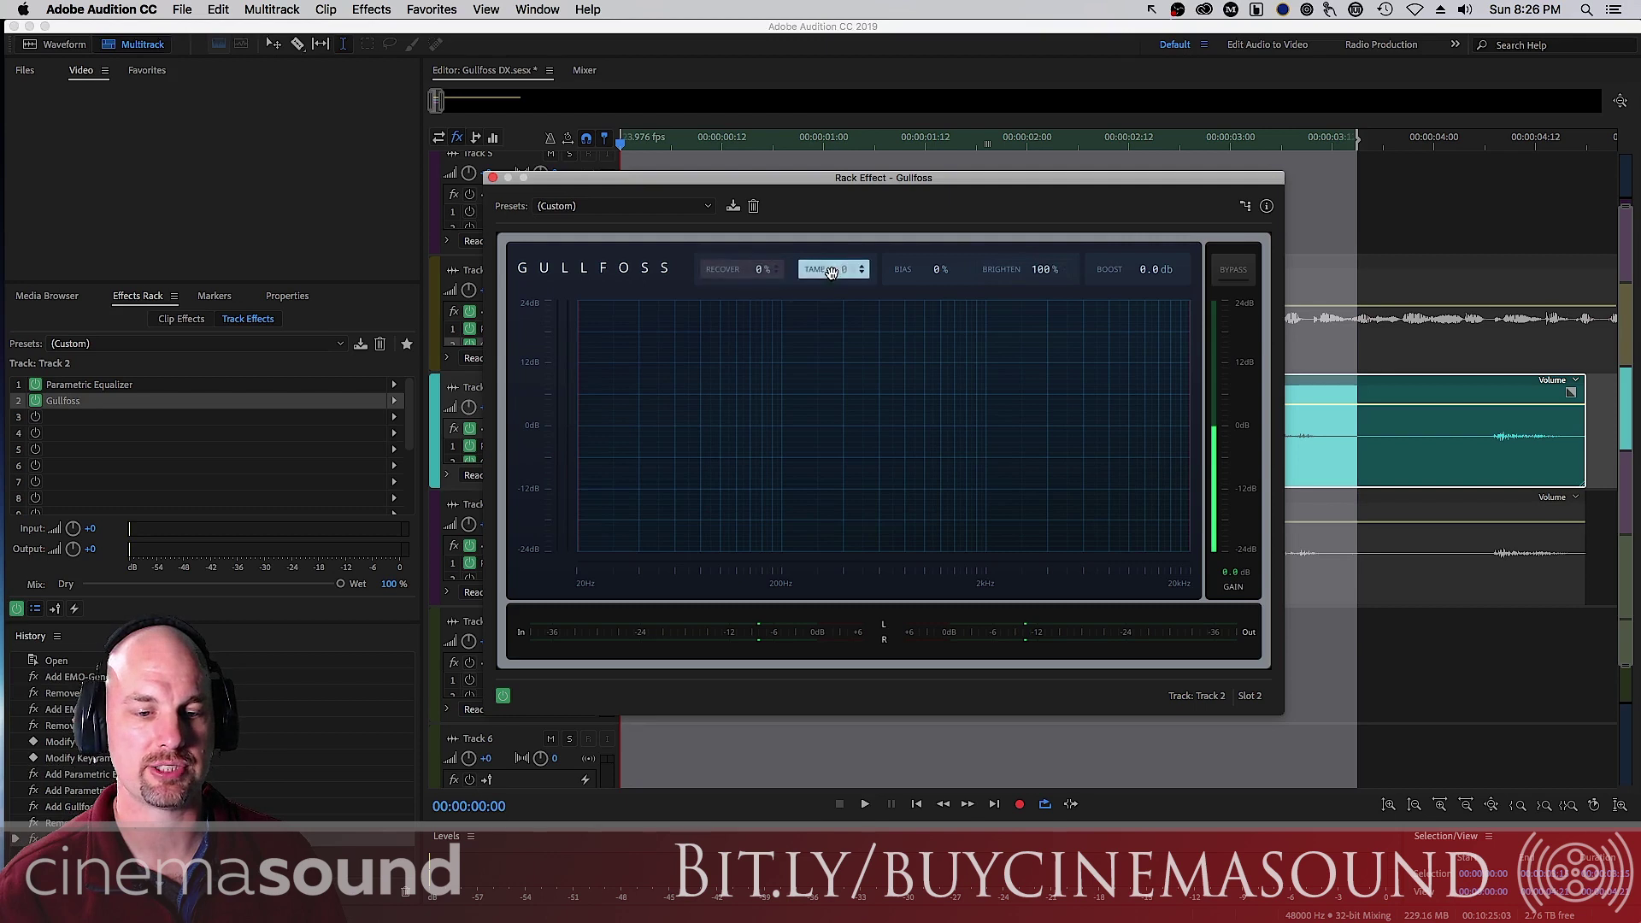
Set Recover to 0% and Tame to 99%, and compare the range with Brighten at 100% and at 0%
key(space)
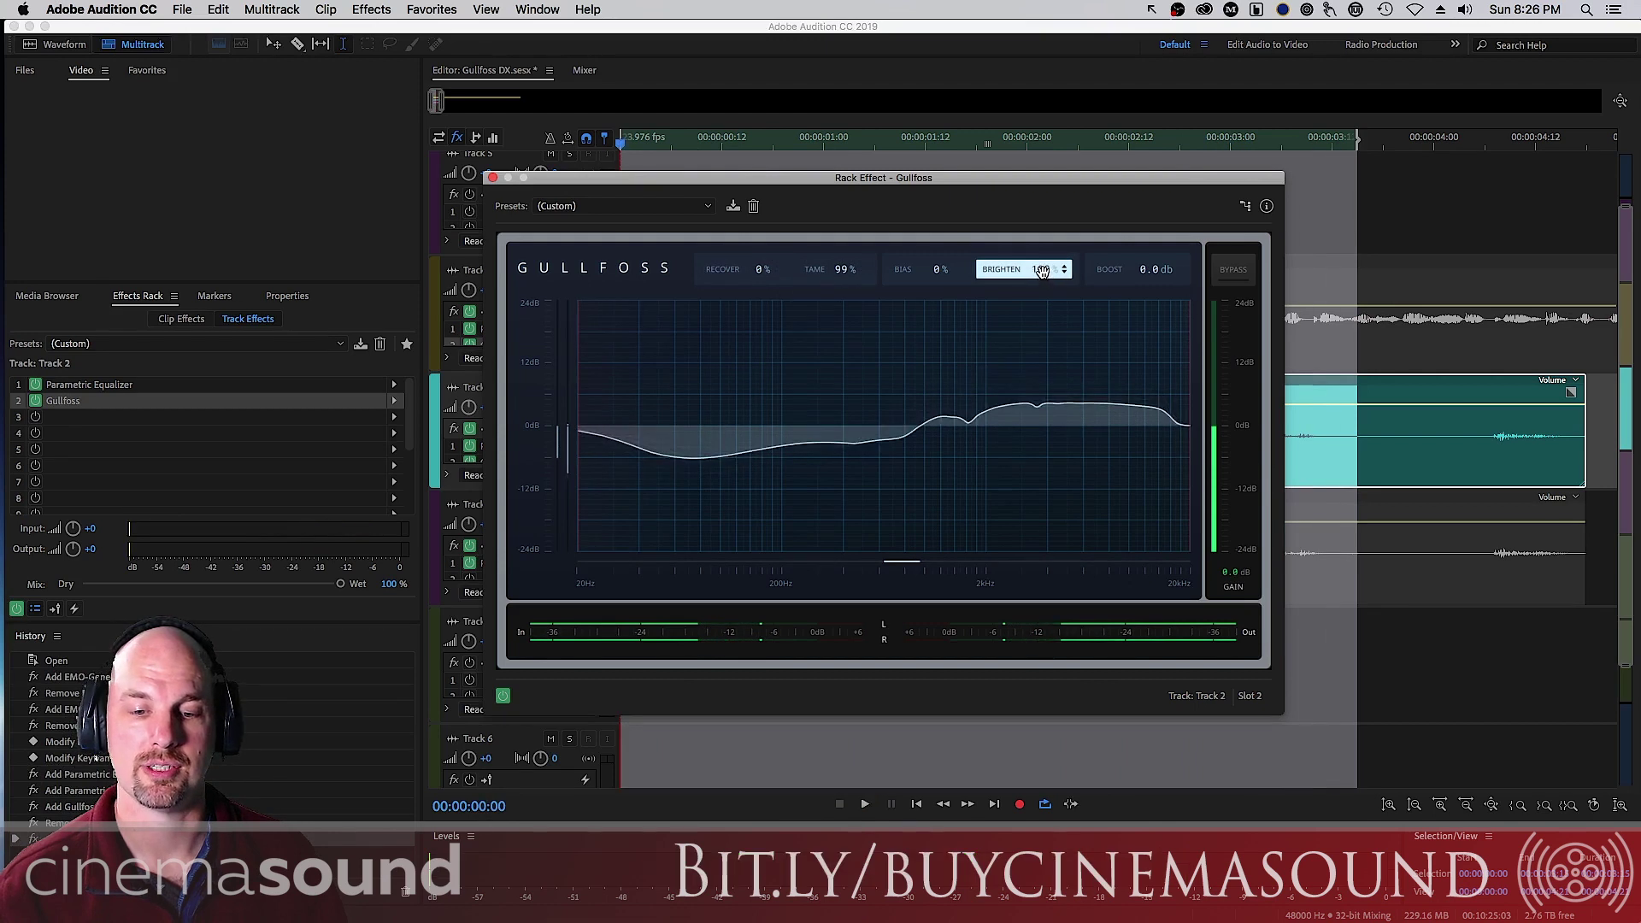
drag(1043, 273, 1051, 337)
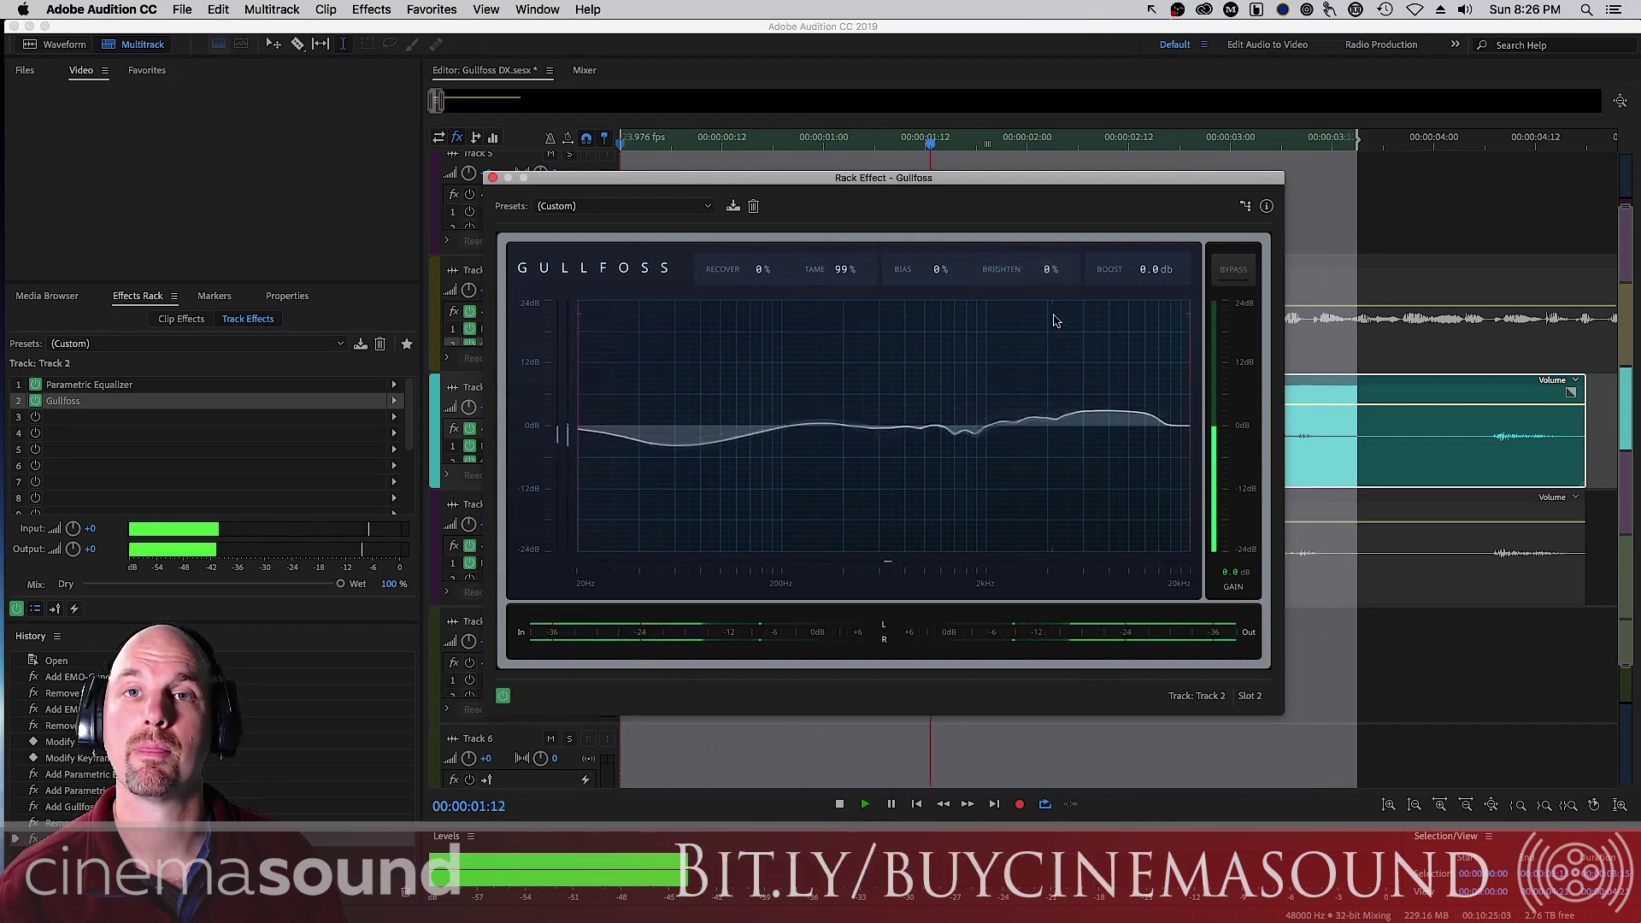
key(space)
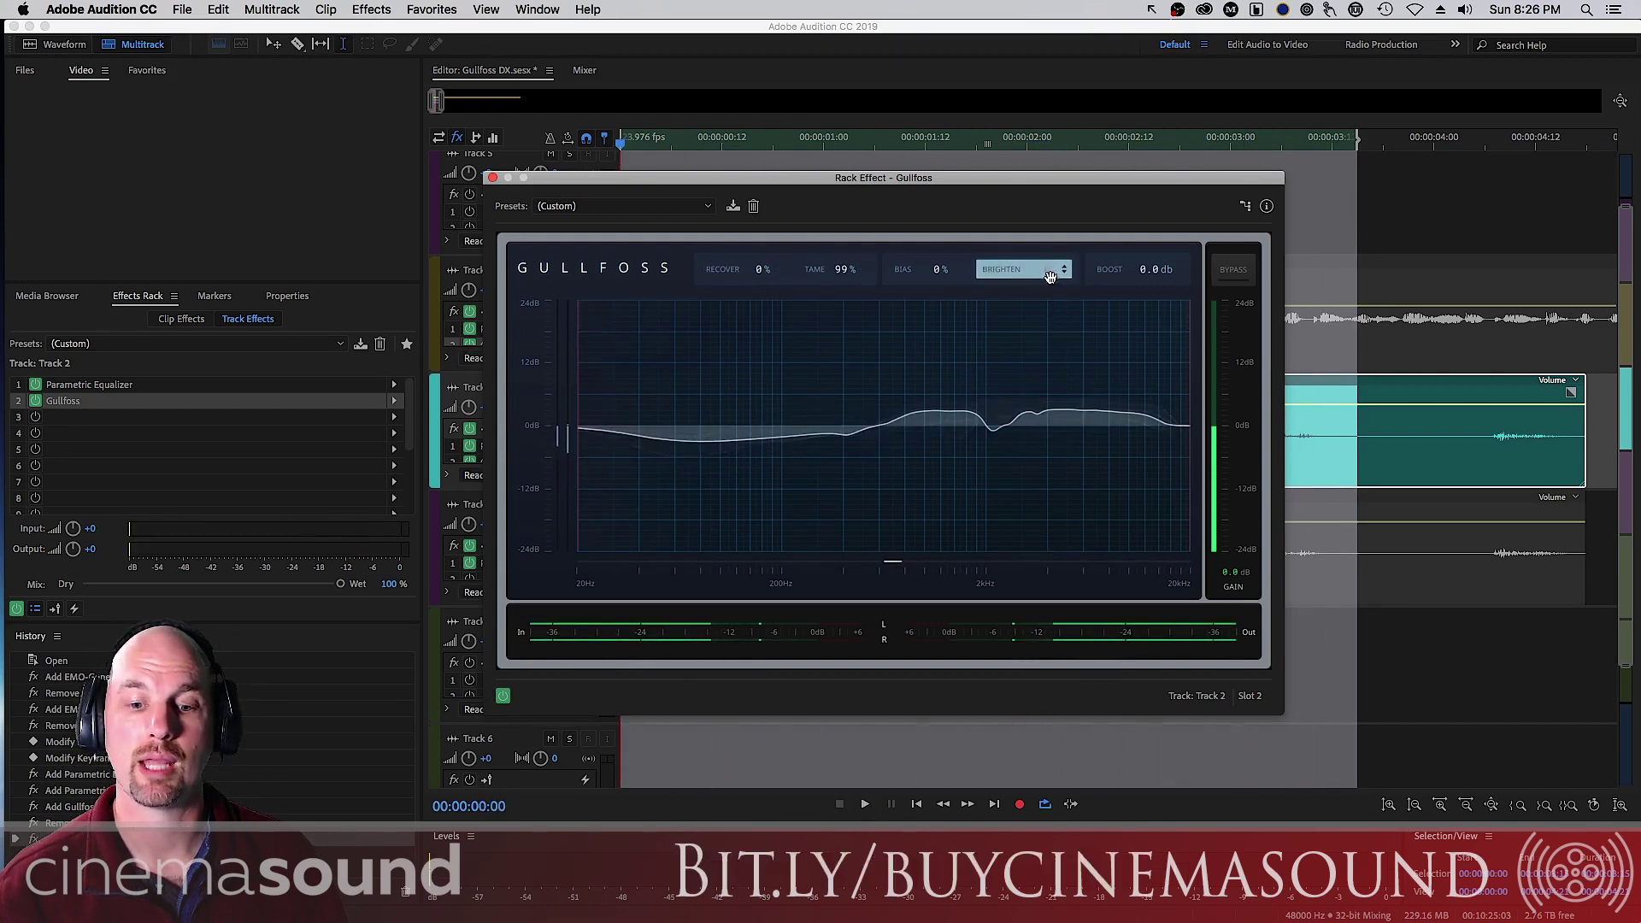
Set Brighten to -100% and audition its effect on the selected range
drag(1044, 270, 1044, 342)
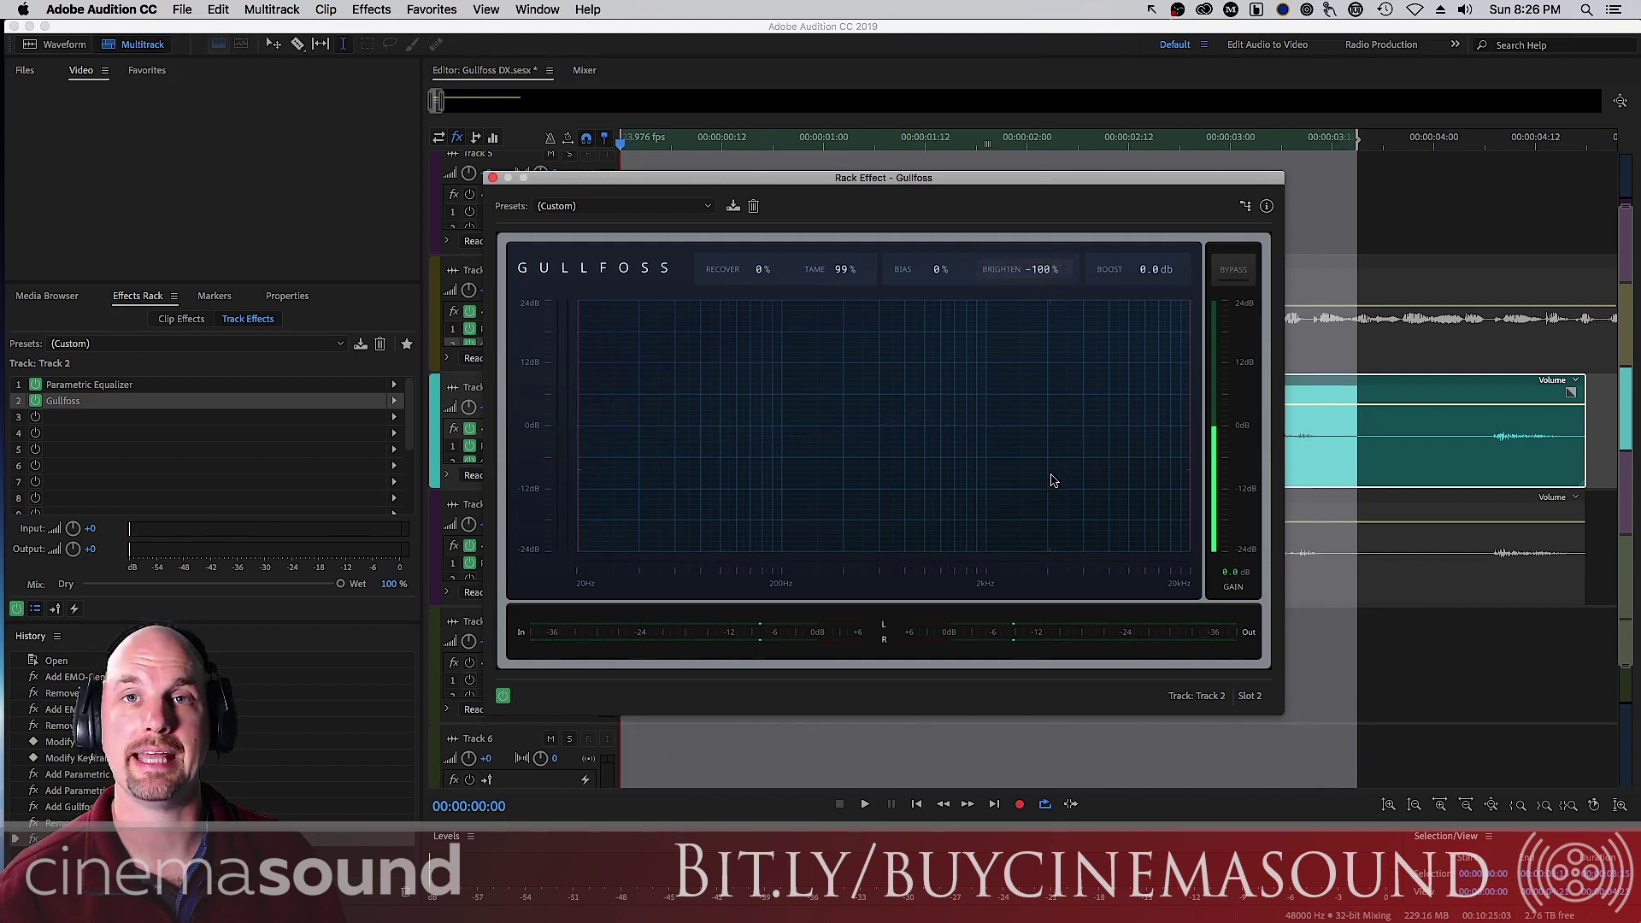
key(space)
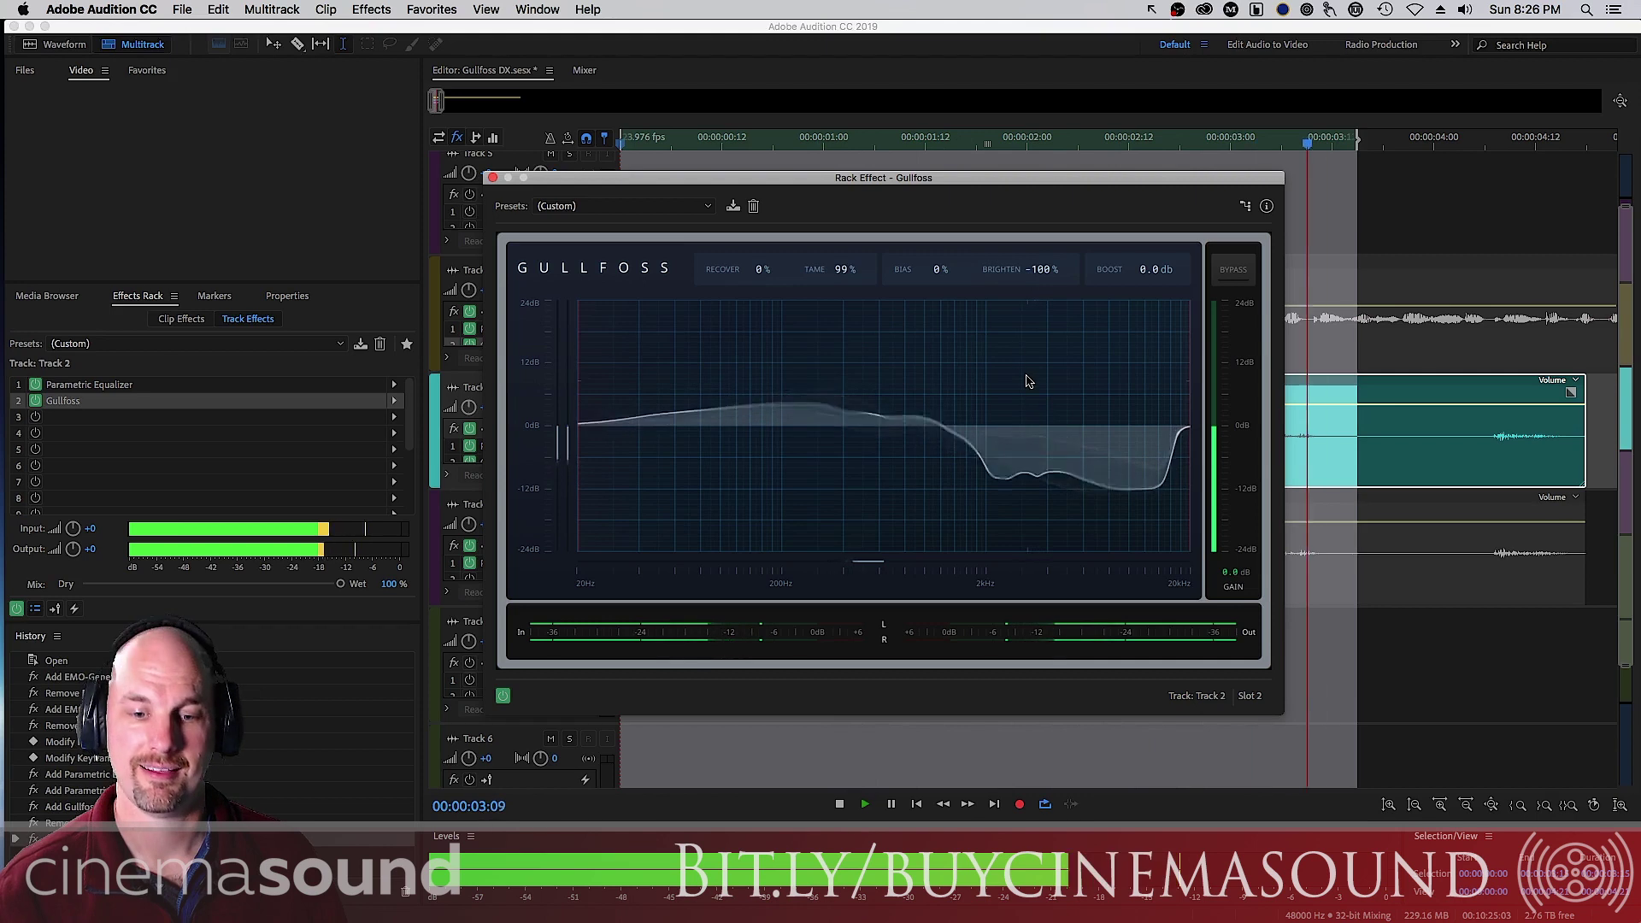
key(space)
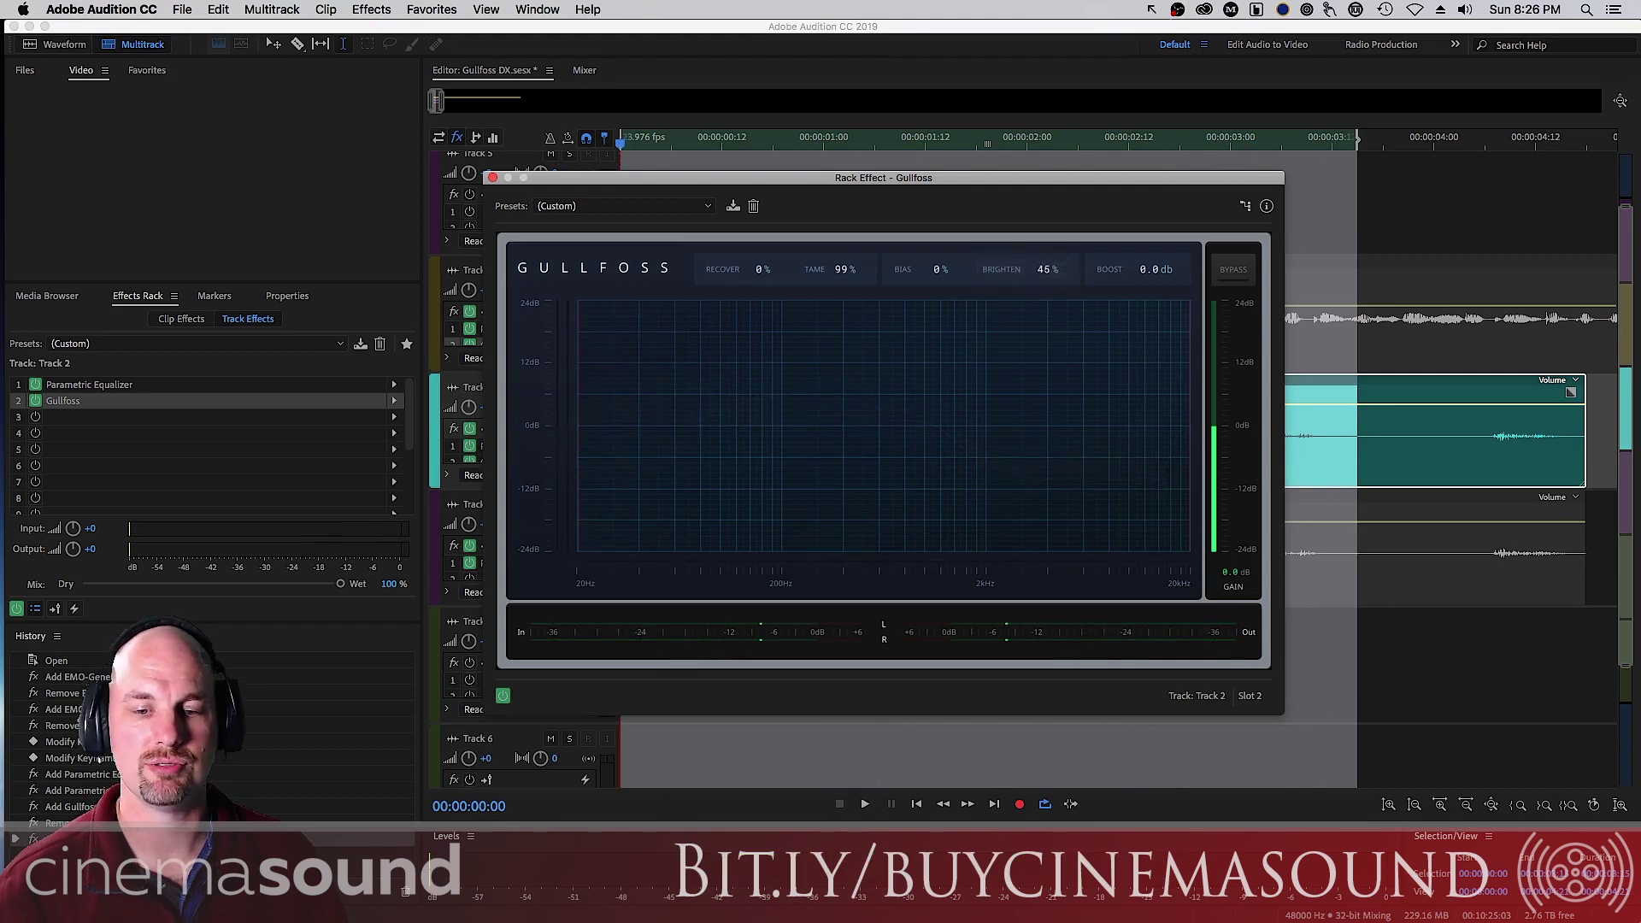
Set Recover to 151%, Tame to 0% and Brighten to 44%, and audition the selected range
double_click(842, 269)
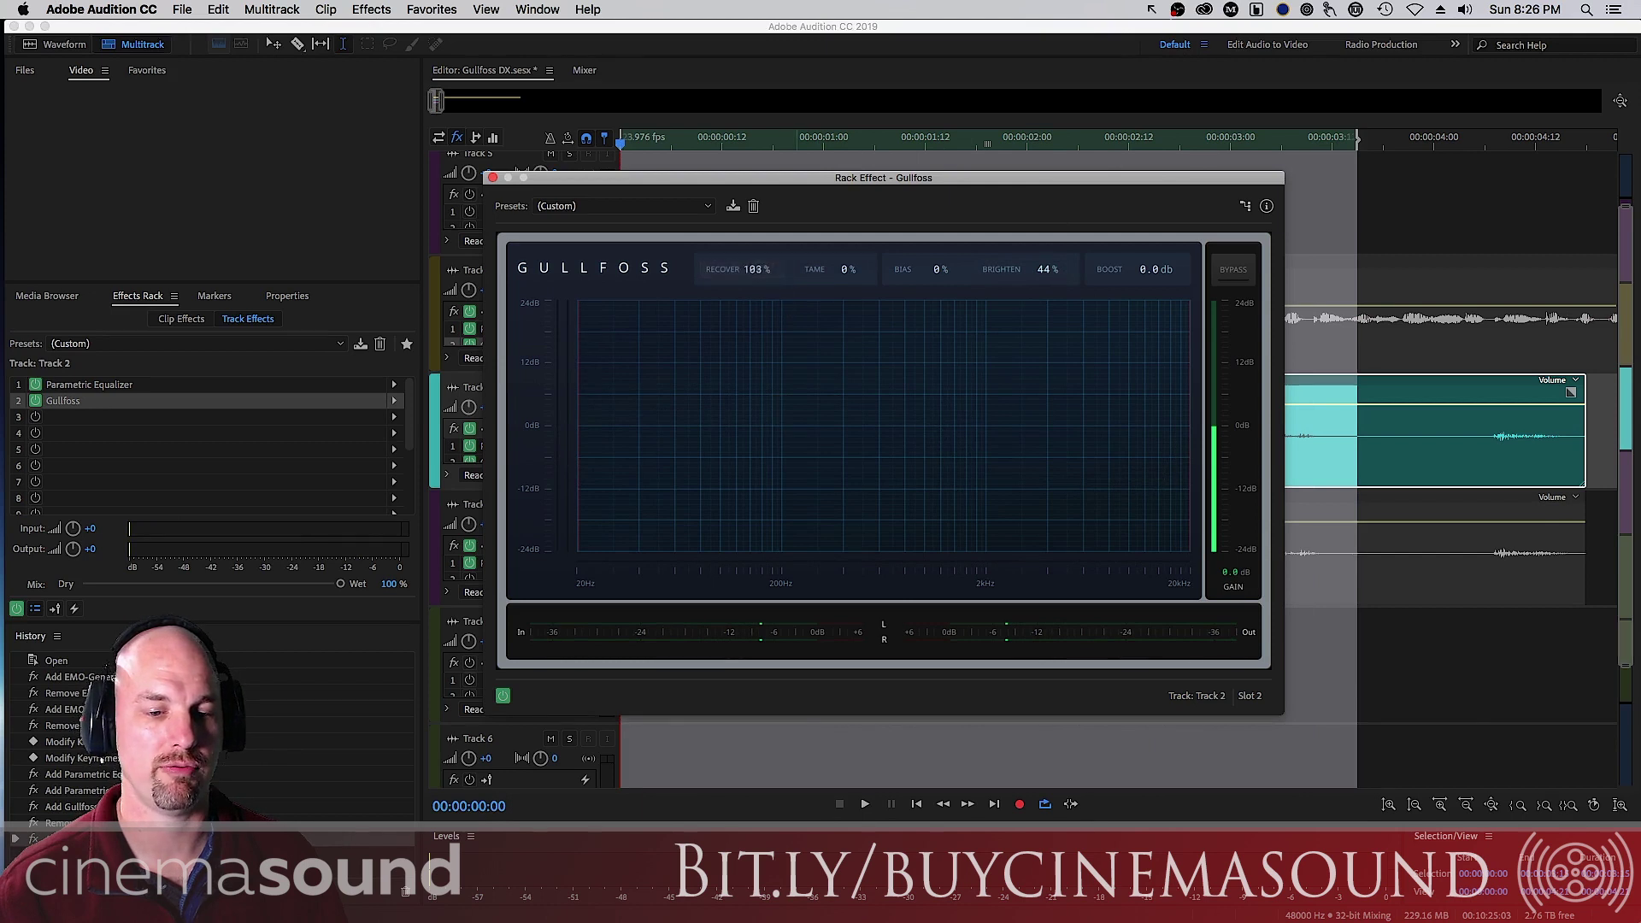
key(space)
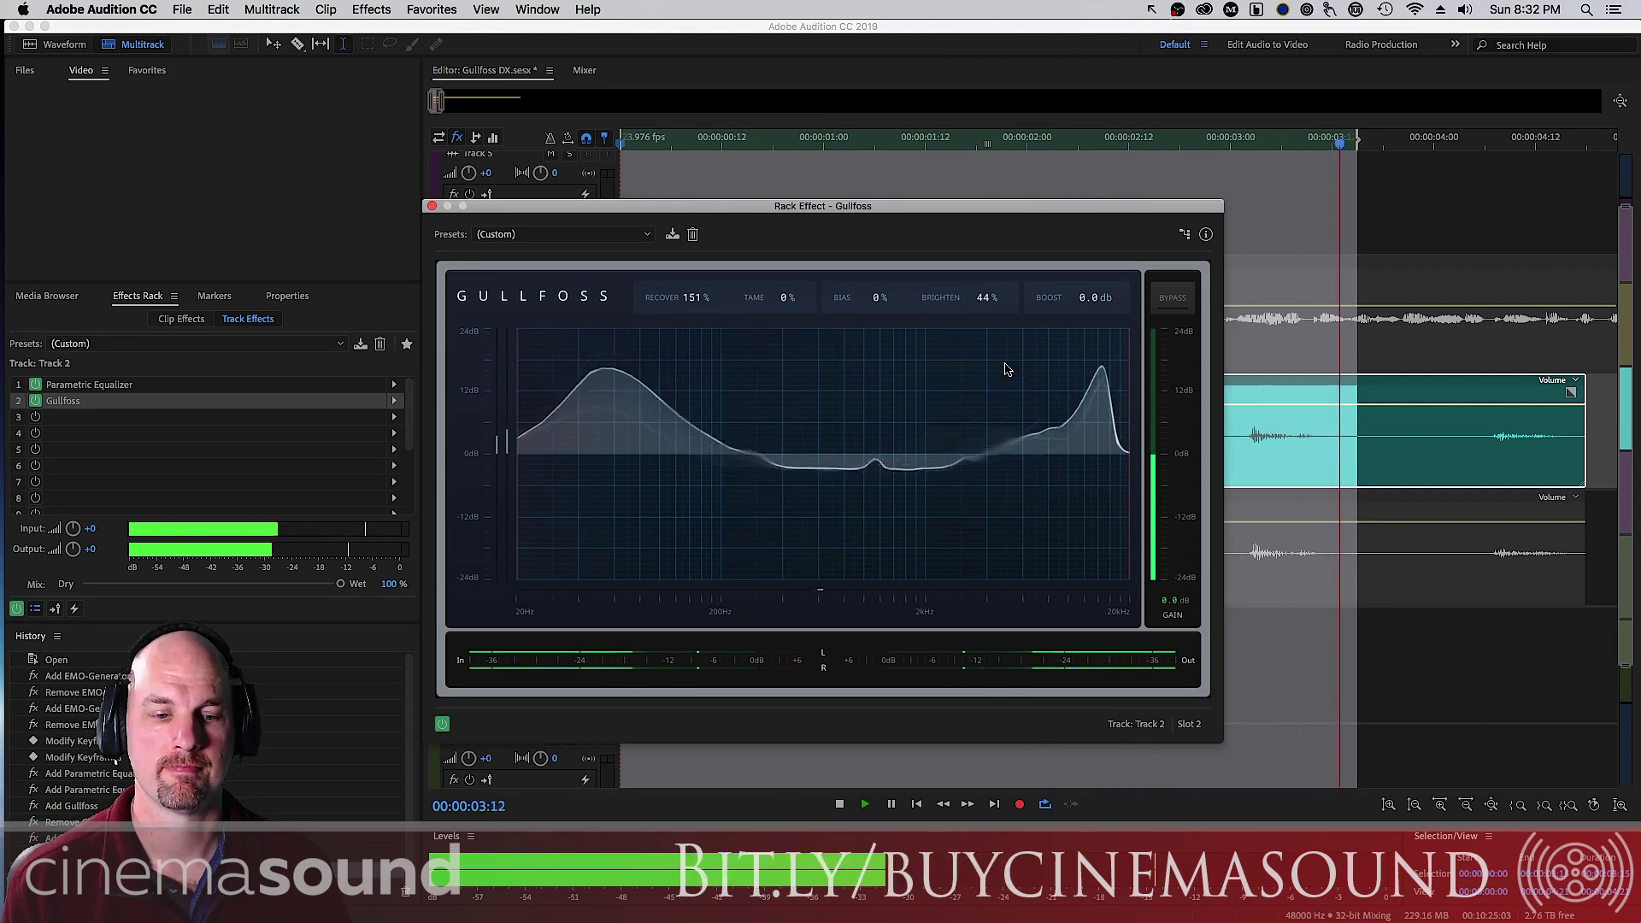
key(space)
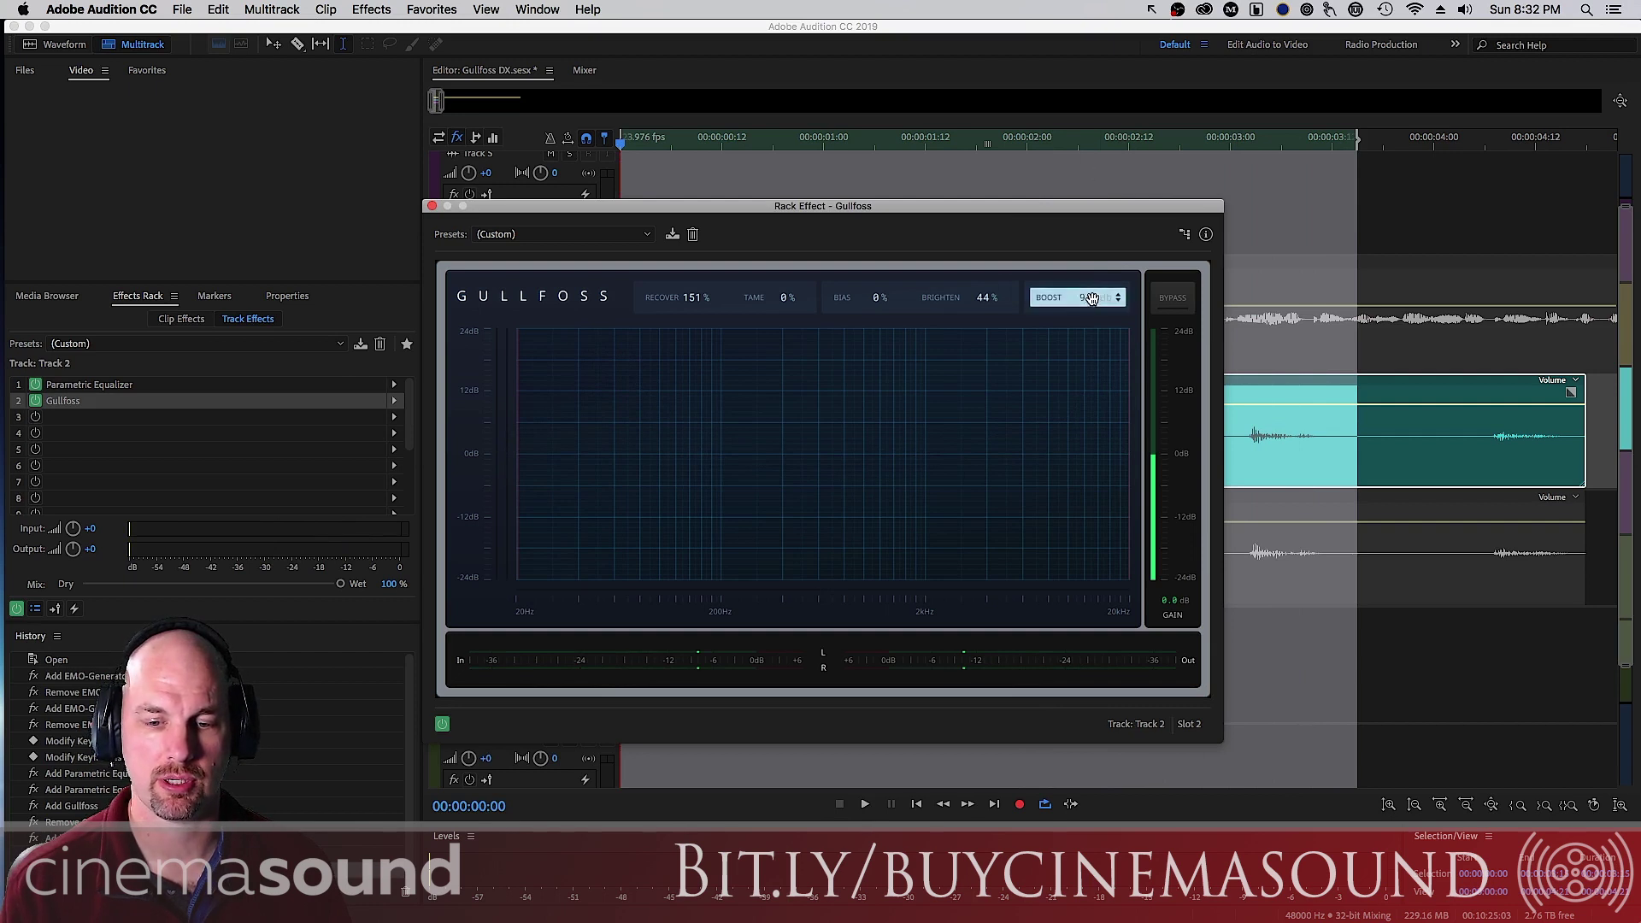
Set Gullfoss Boost to 19.4 dB and audition the selected range
key(space)
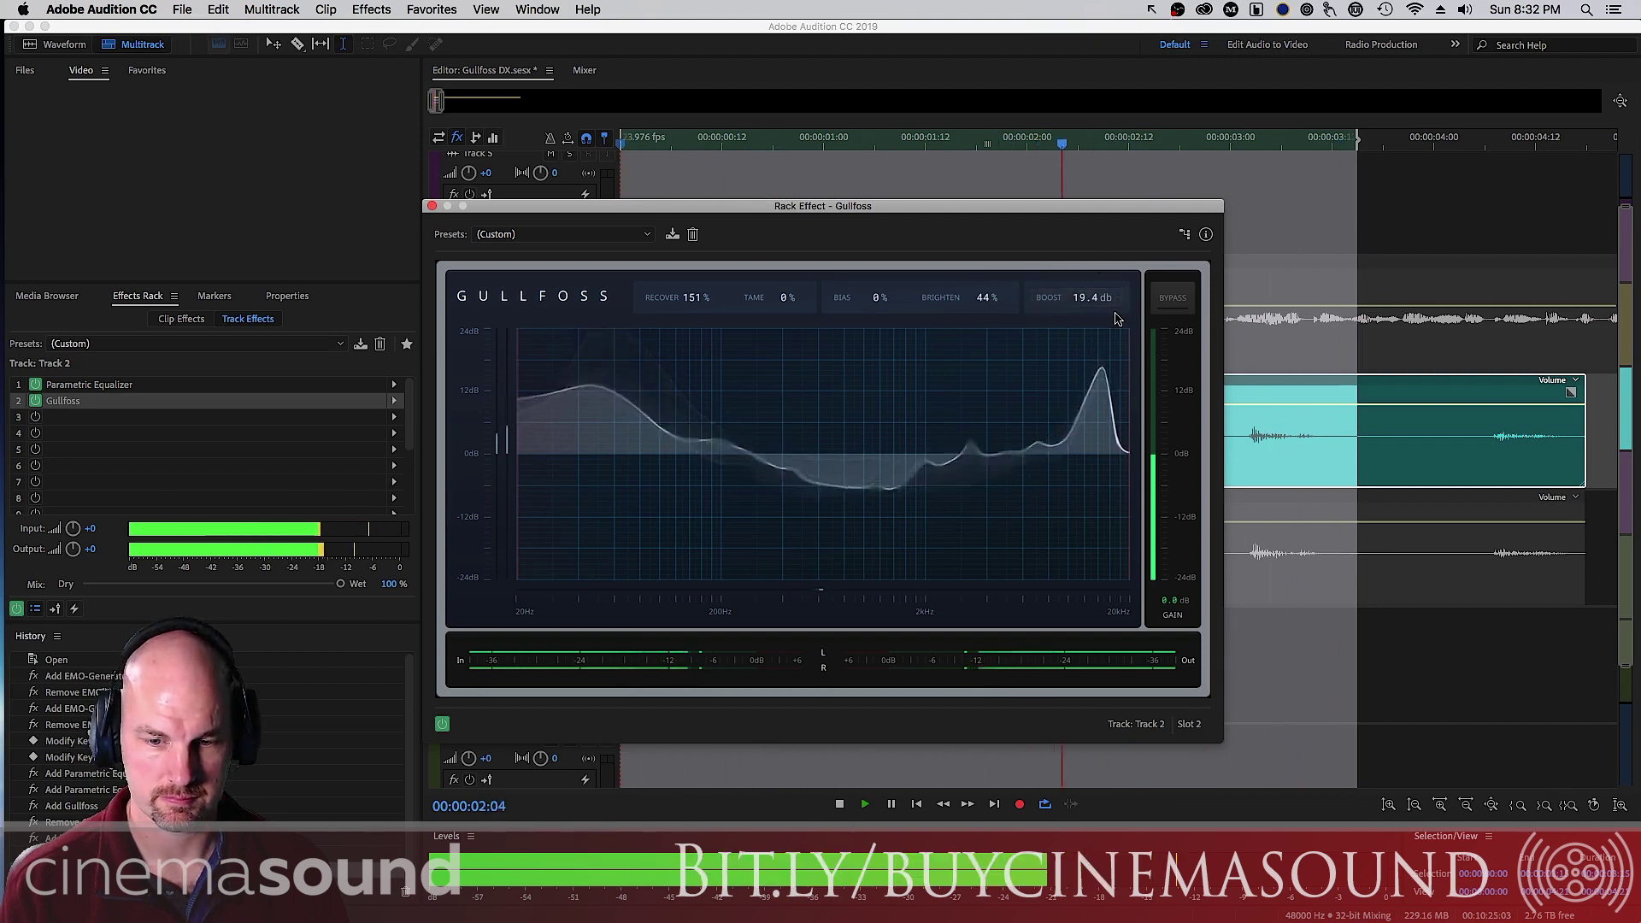
key(space)
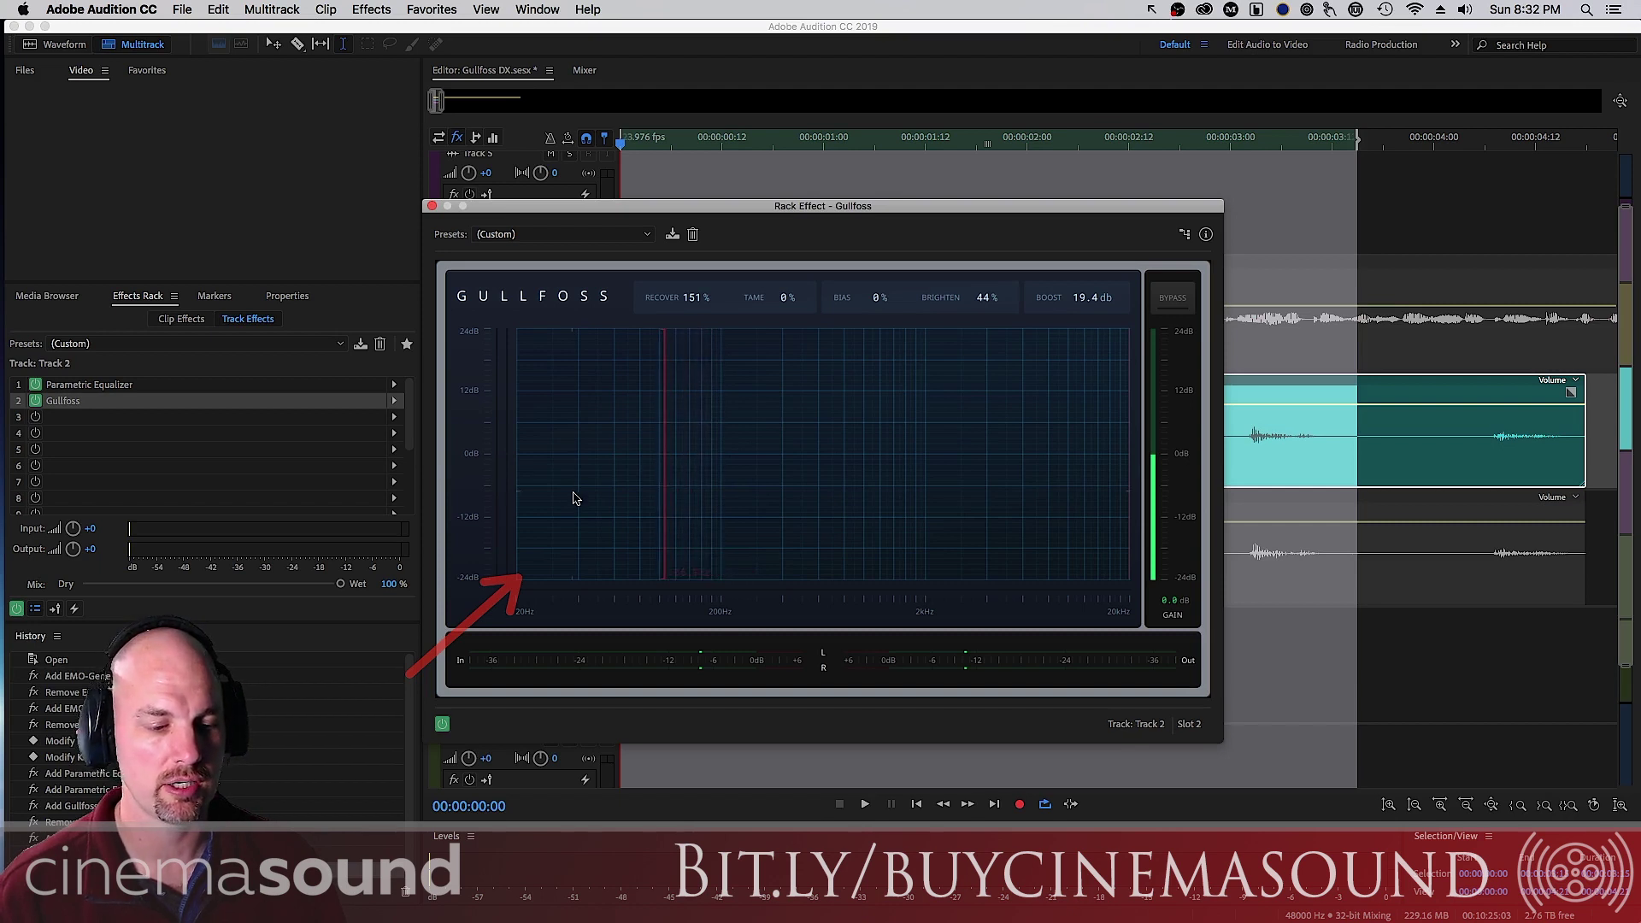
Raise Gullfoss's lower frequency limit to between the 20 Hz and 200 Hz marks during playback
key(space)
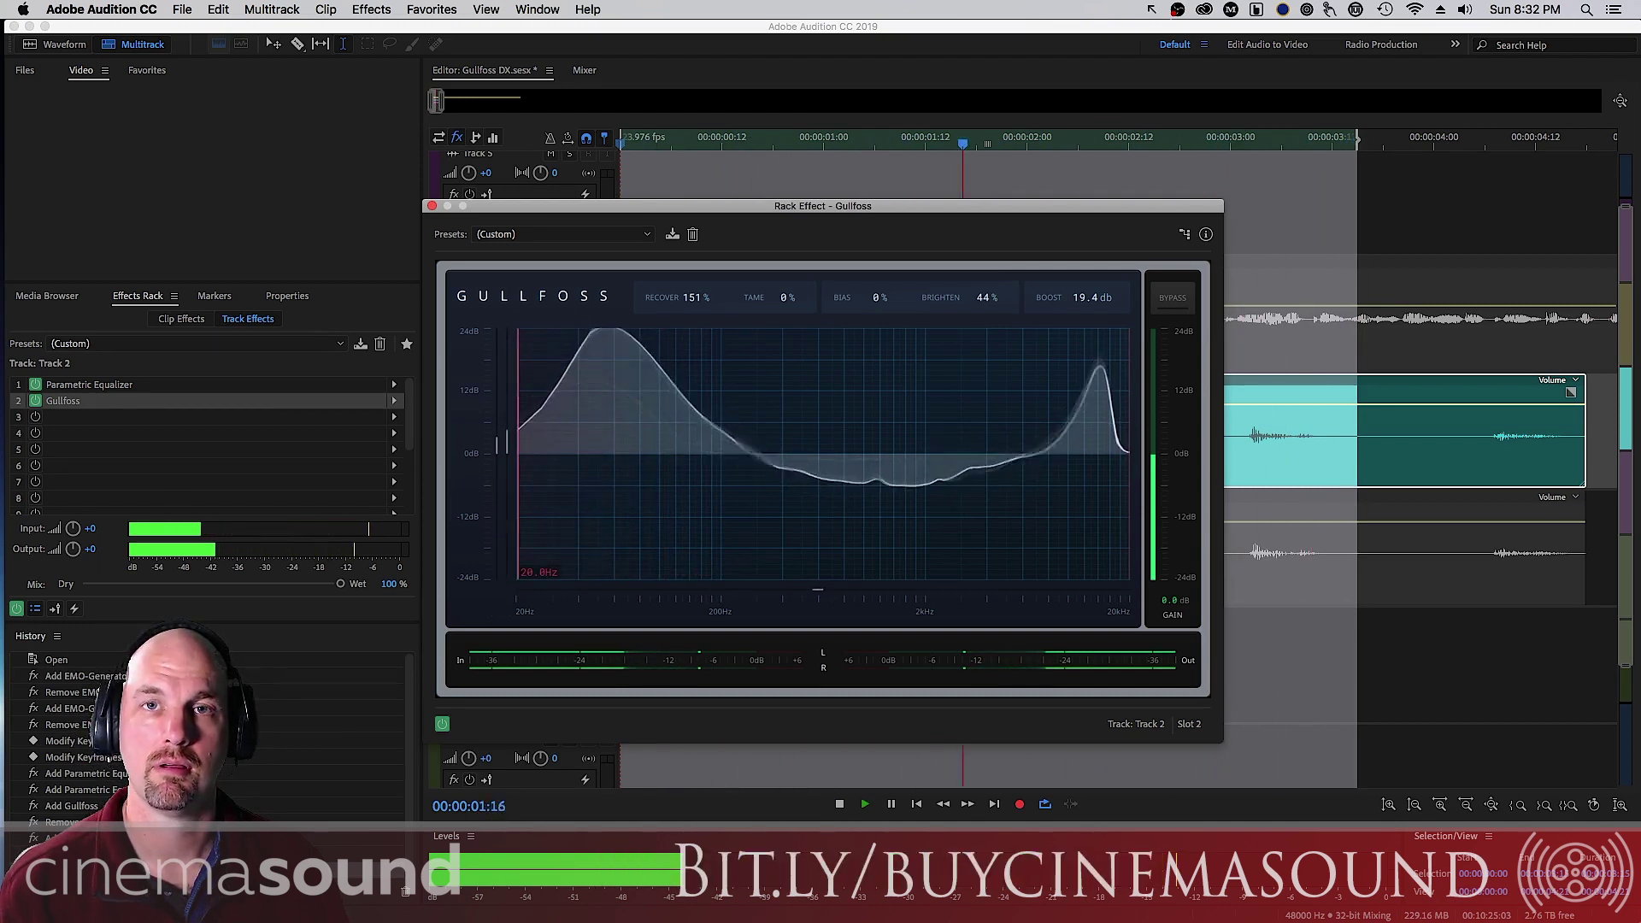
drag(517, 453, 662, 453)
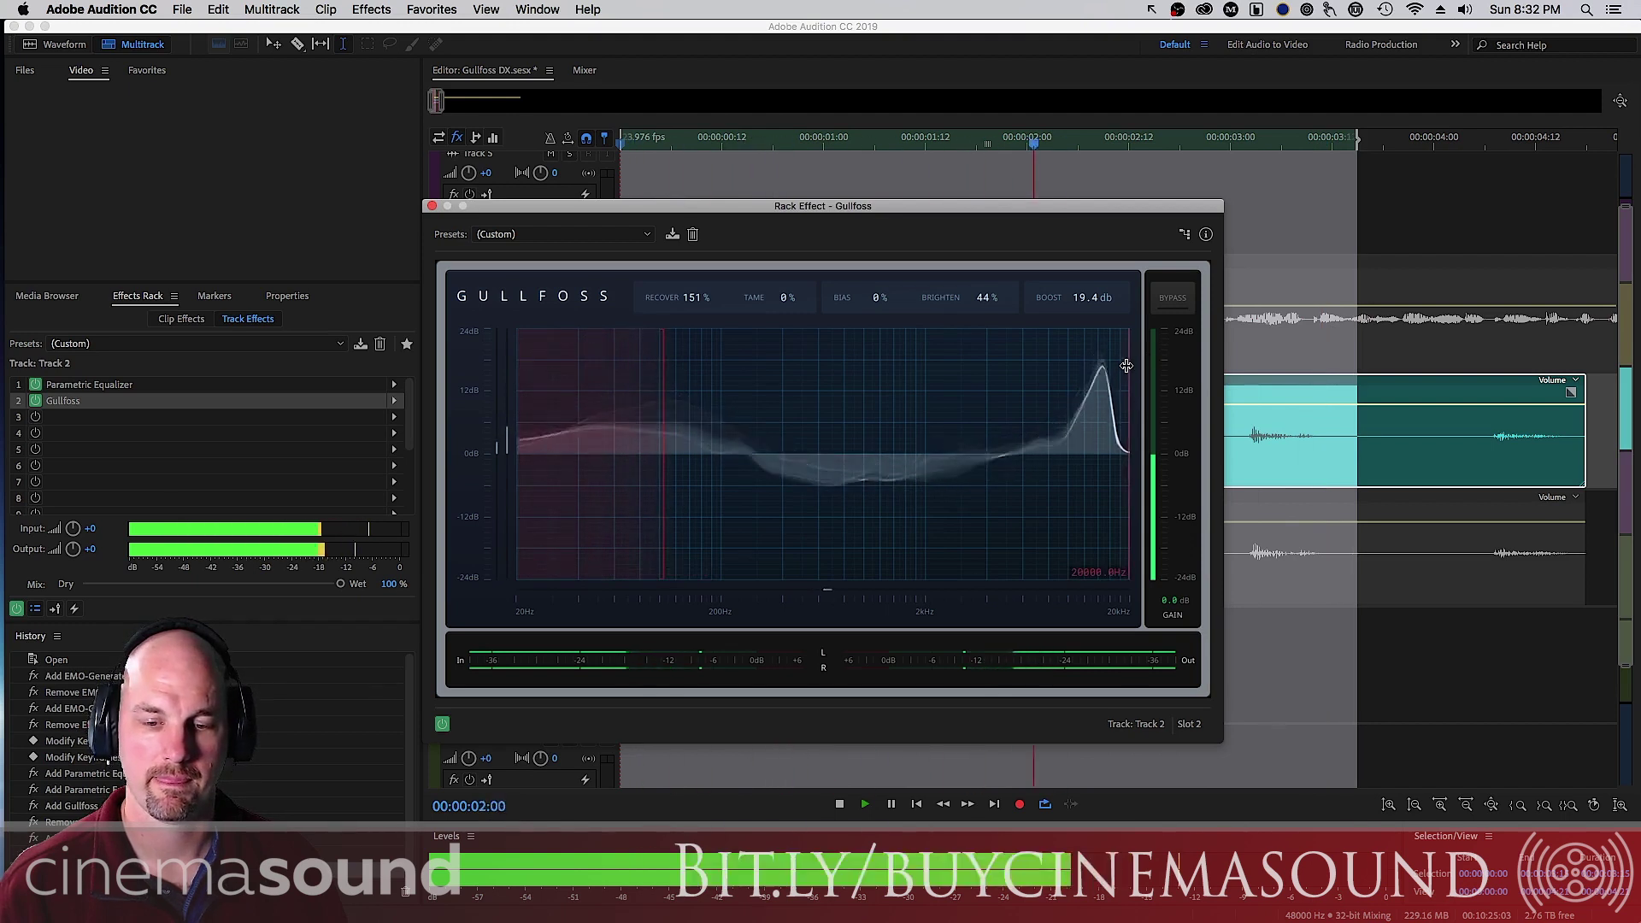
key(space)
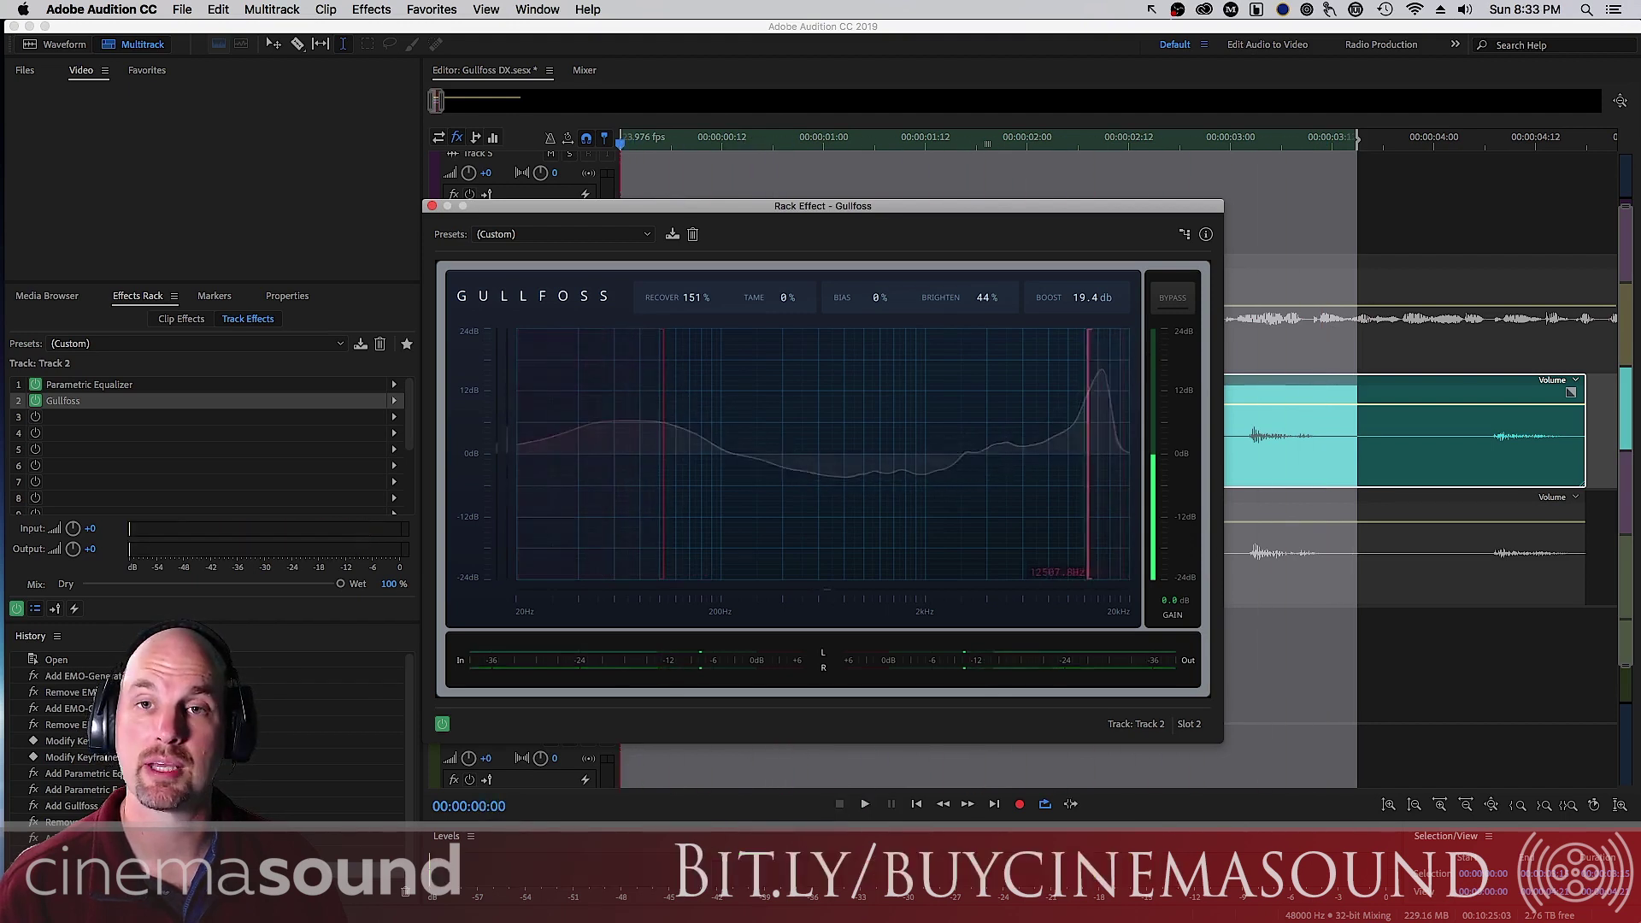
Try a lowered upper frequency limit in Gullfoss and return it to 20000 Hz while the range plays
key(space)
drag(1016, 395, 1128, 395)
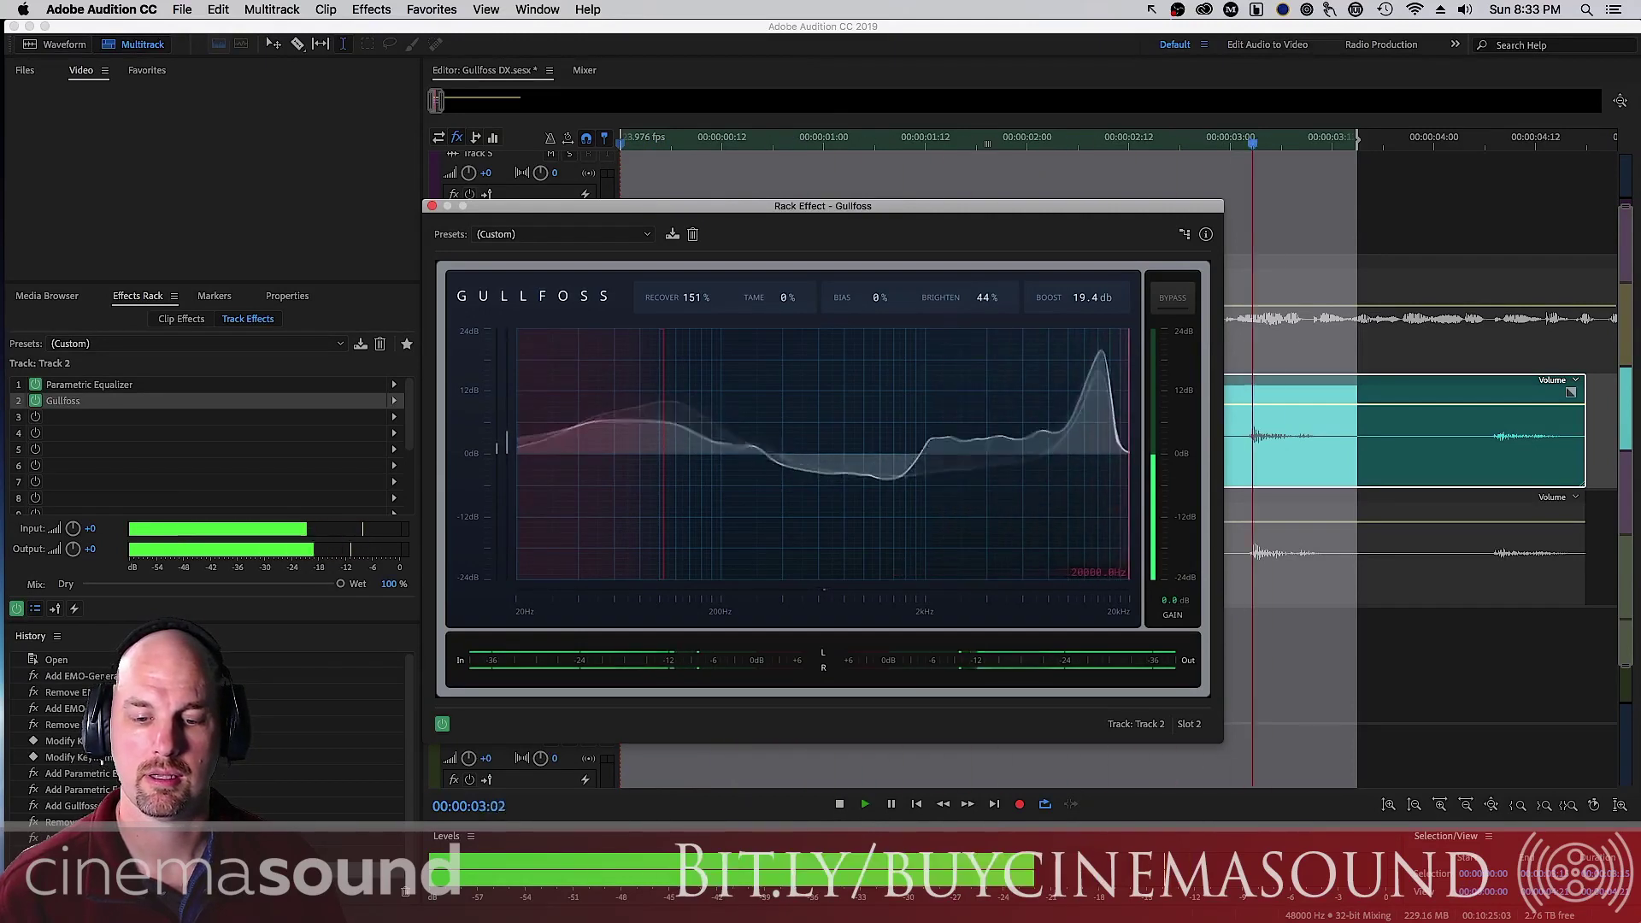
key(space)
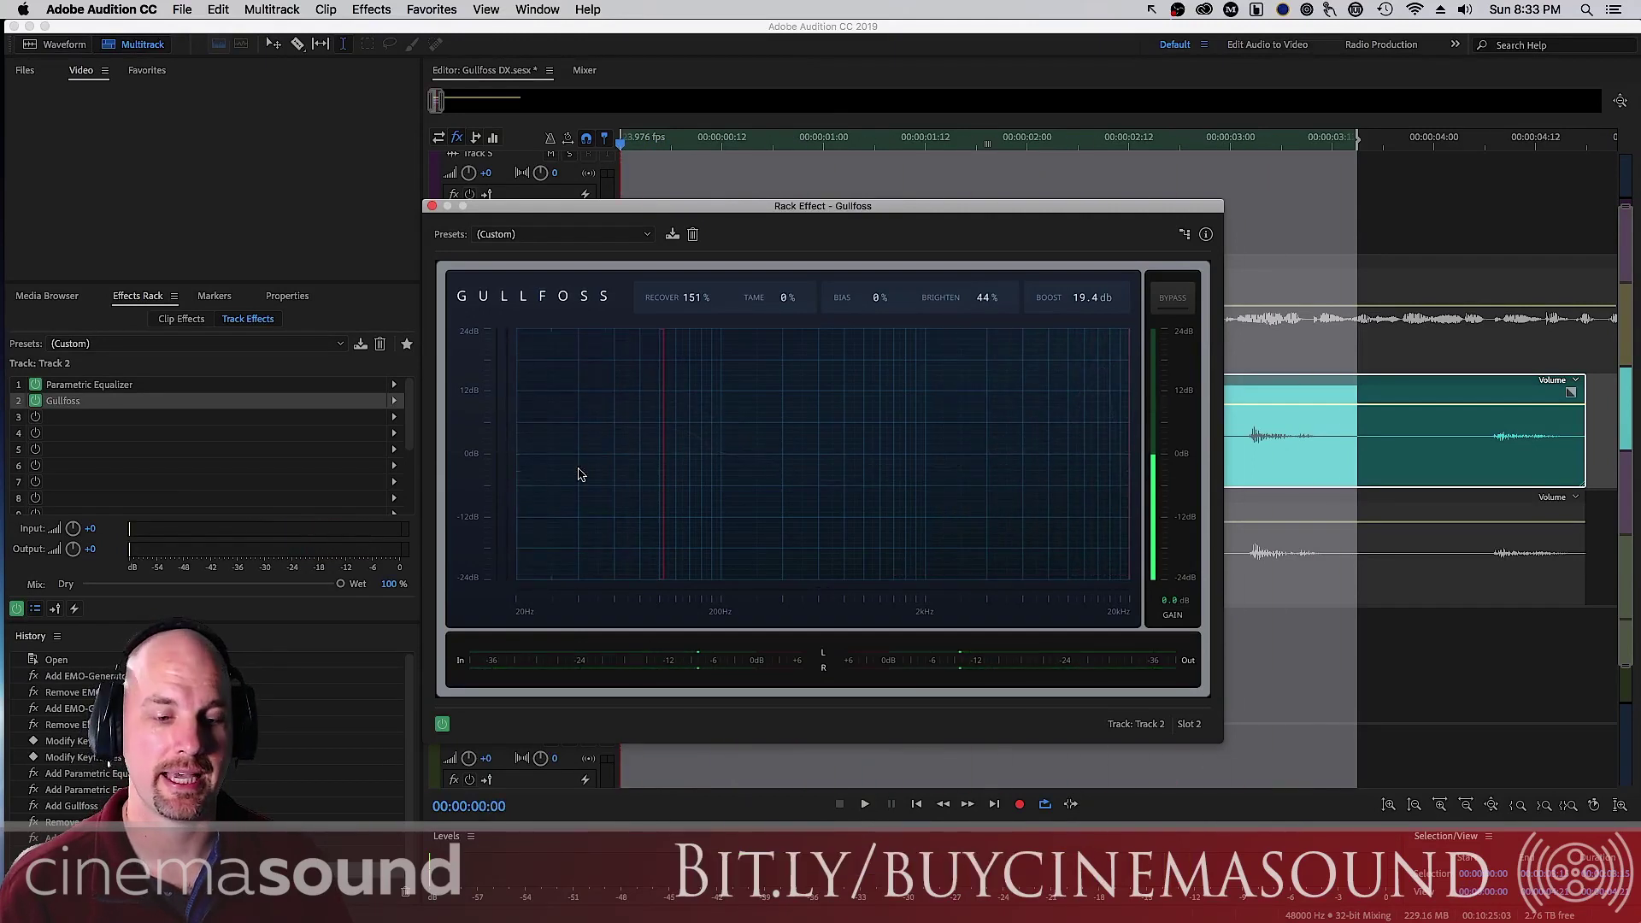
Play the range while switching Gullfoss's power off and back on to compare dry and processed sound
key(space)
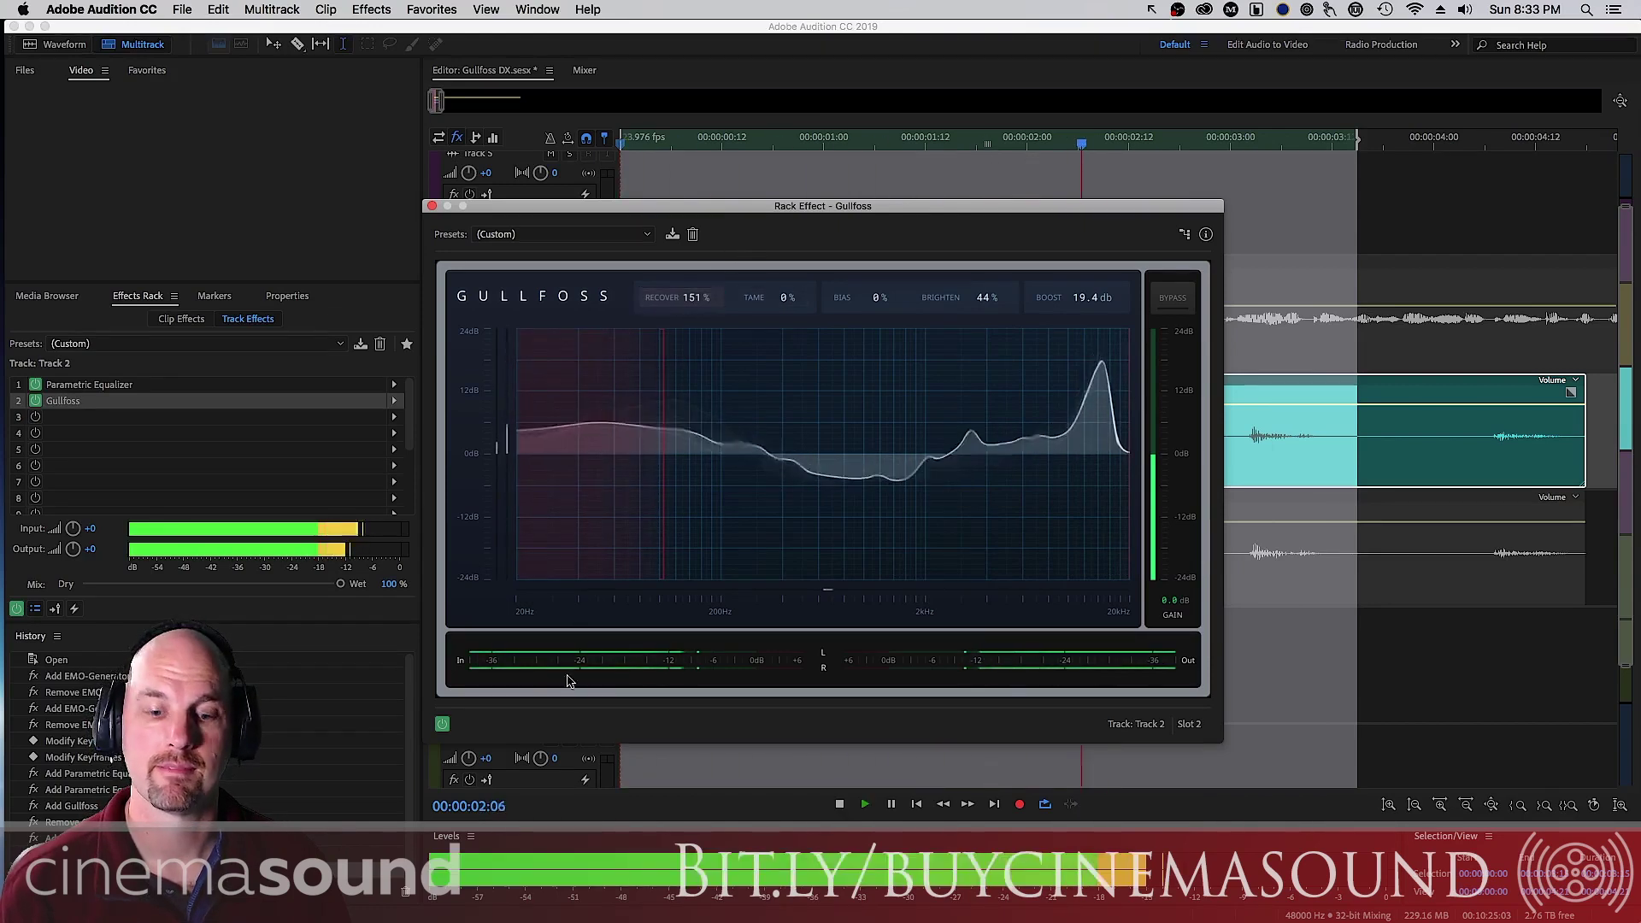
click(442, 724)
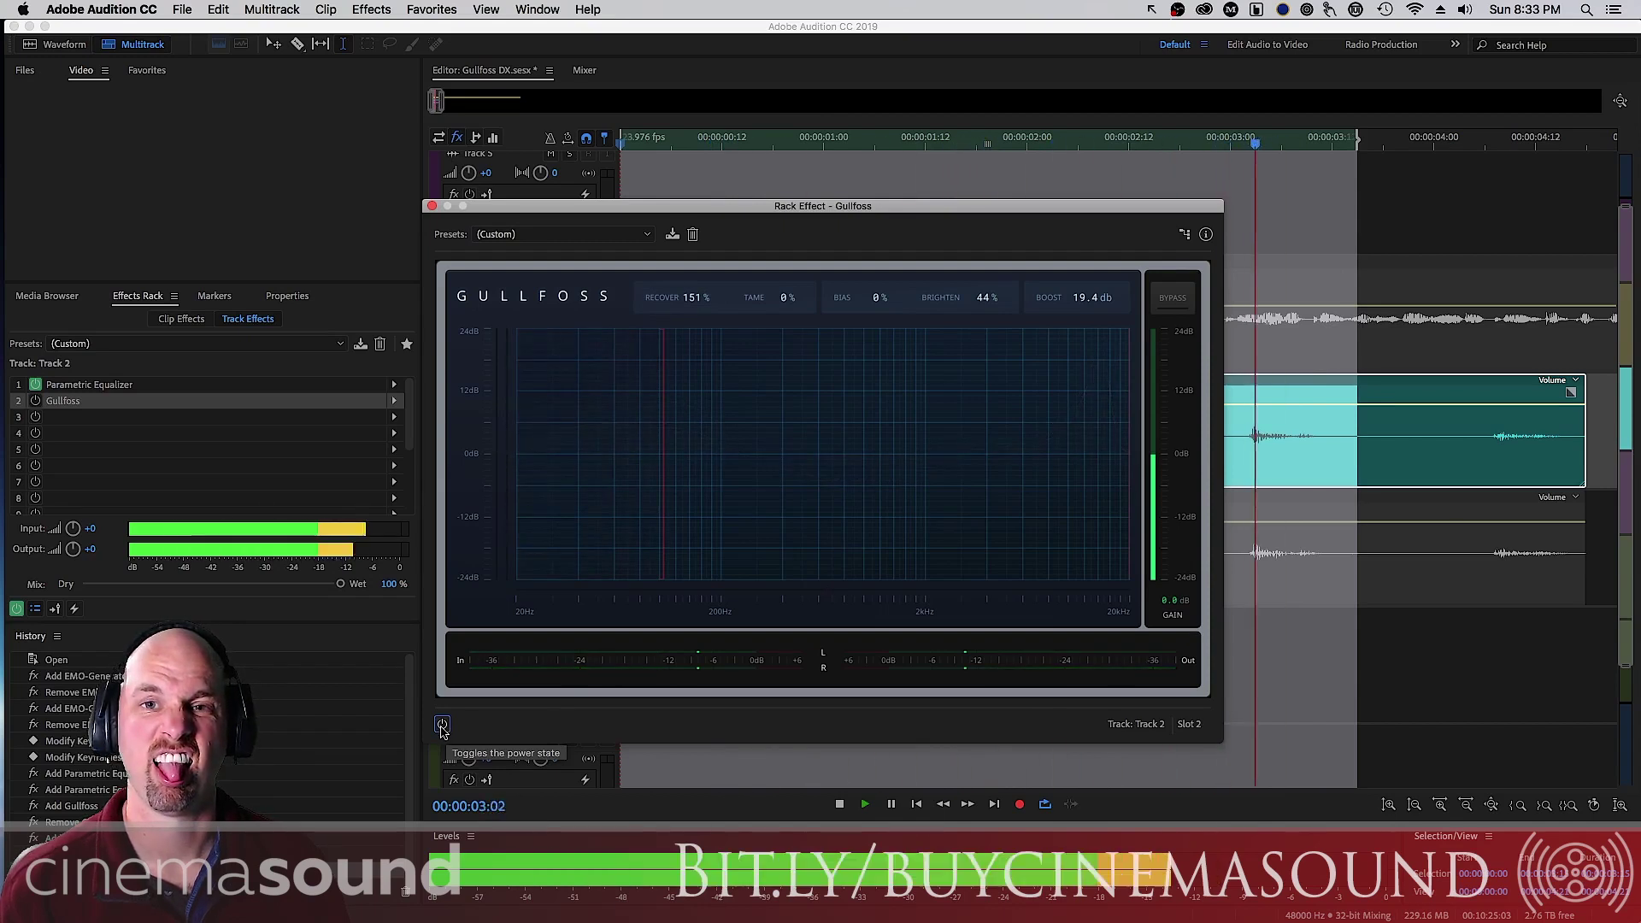
key(space)
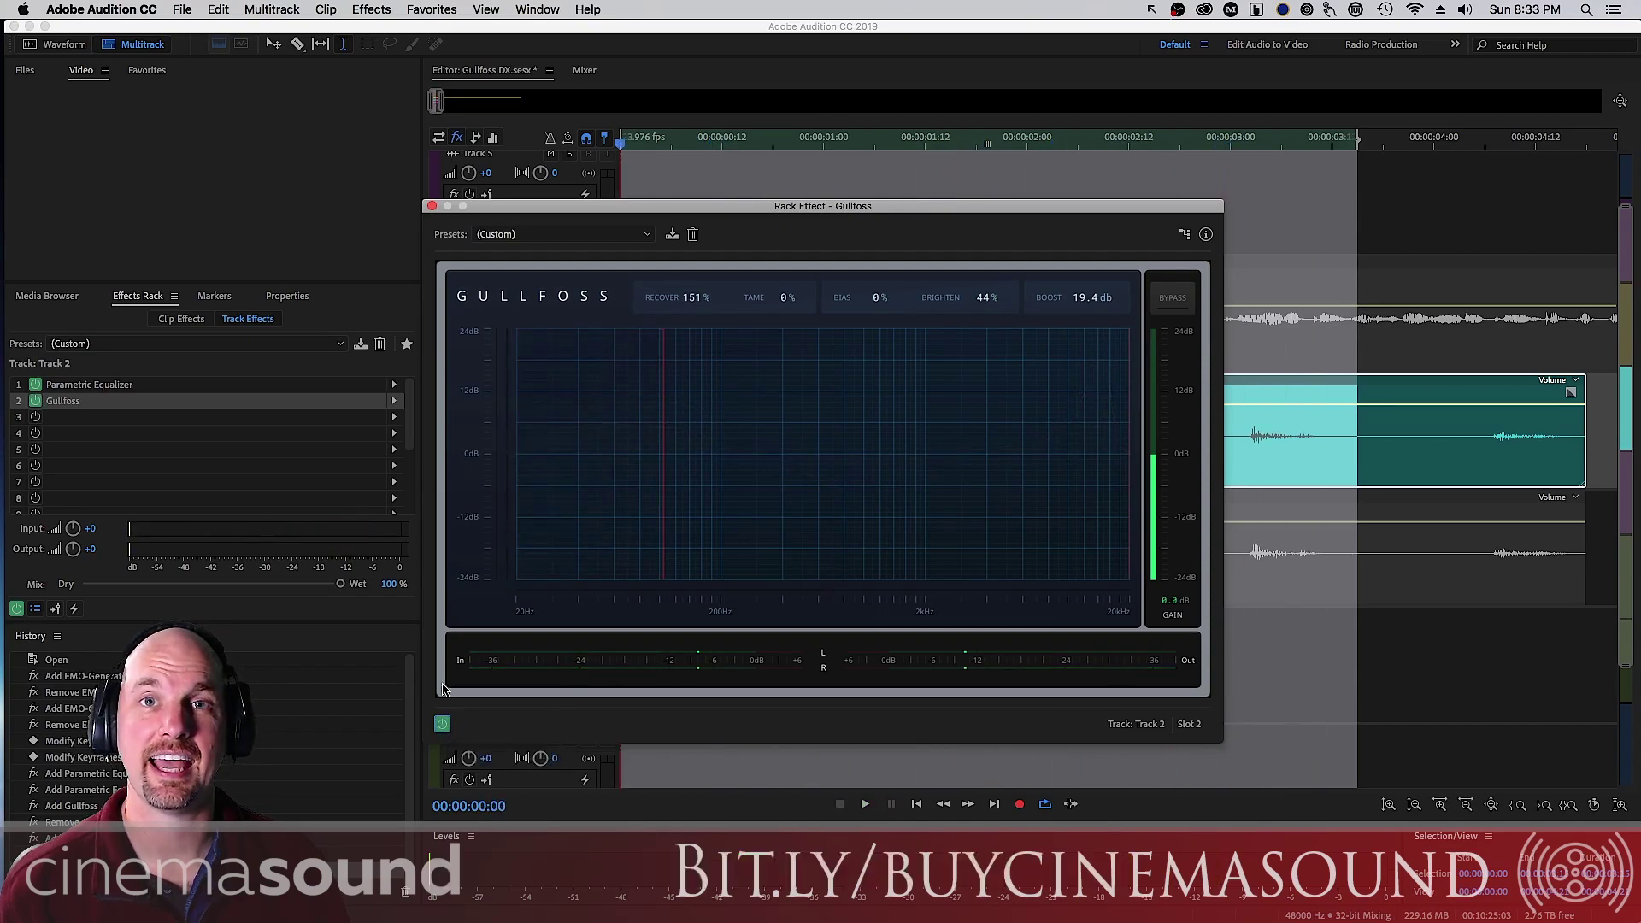
Close the Gullfoss window, solo Track 3 instead of Track 2 and play the selected range
click(432, 207)
click(570, 389)
click(570, 506)
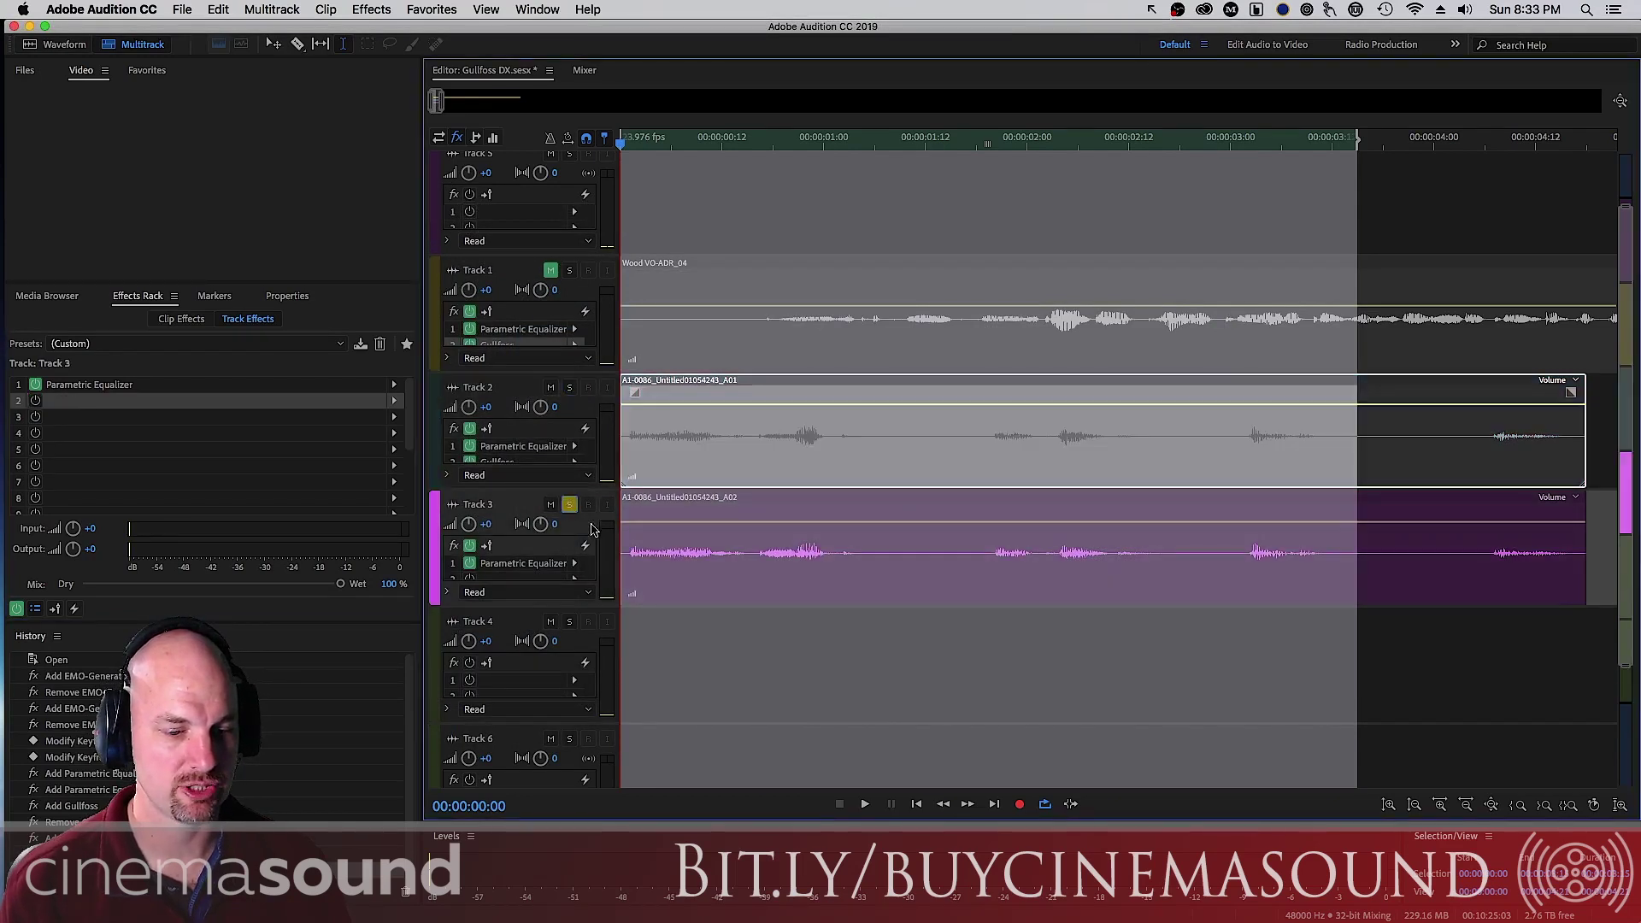
key(space)
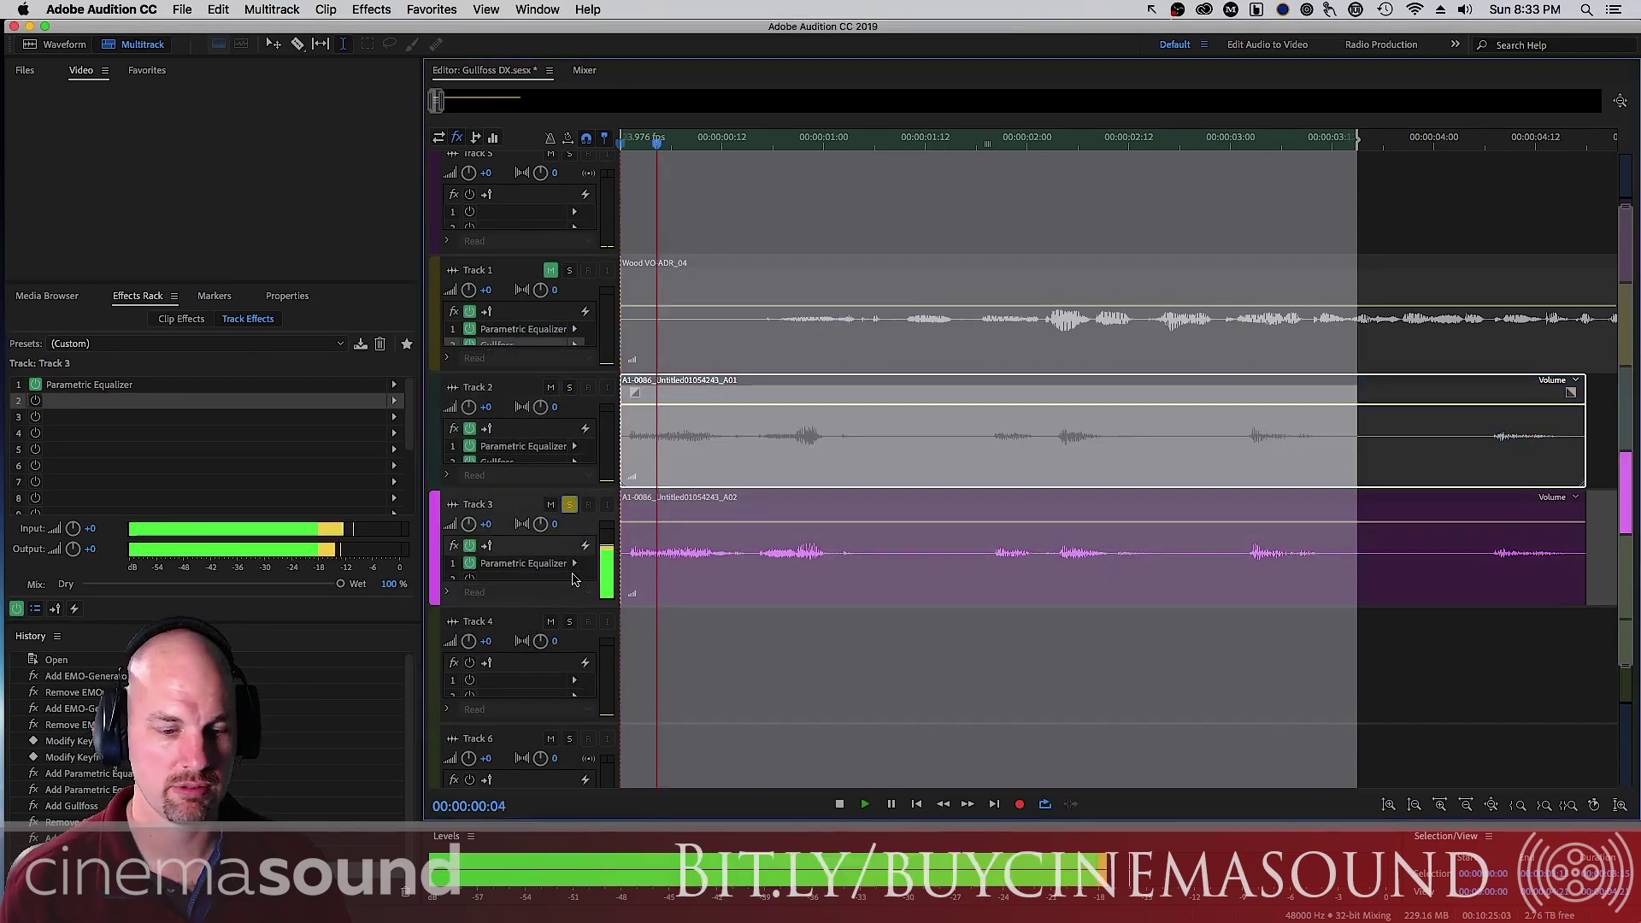
Add the Soundtheory Gullfoss AU plug-in to slot 2 of Track 3's effects rack
click(394, 401)
mouse_move(513, 648)
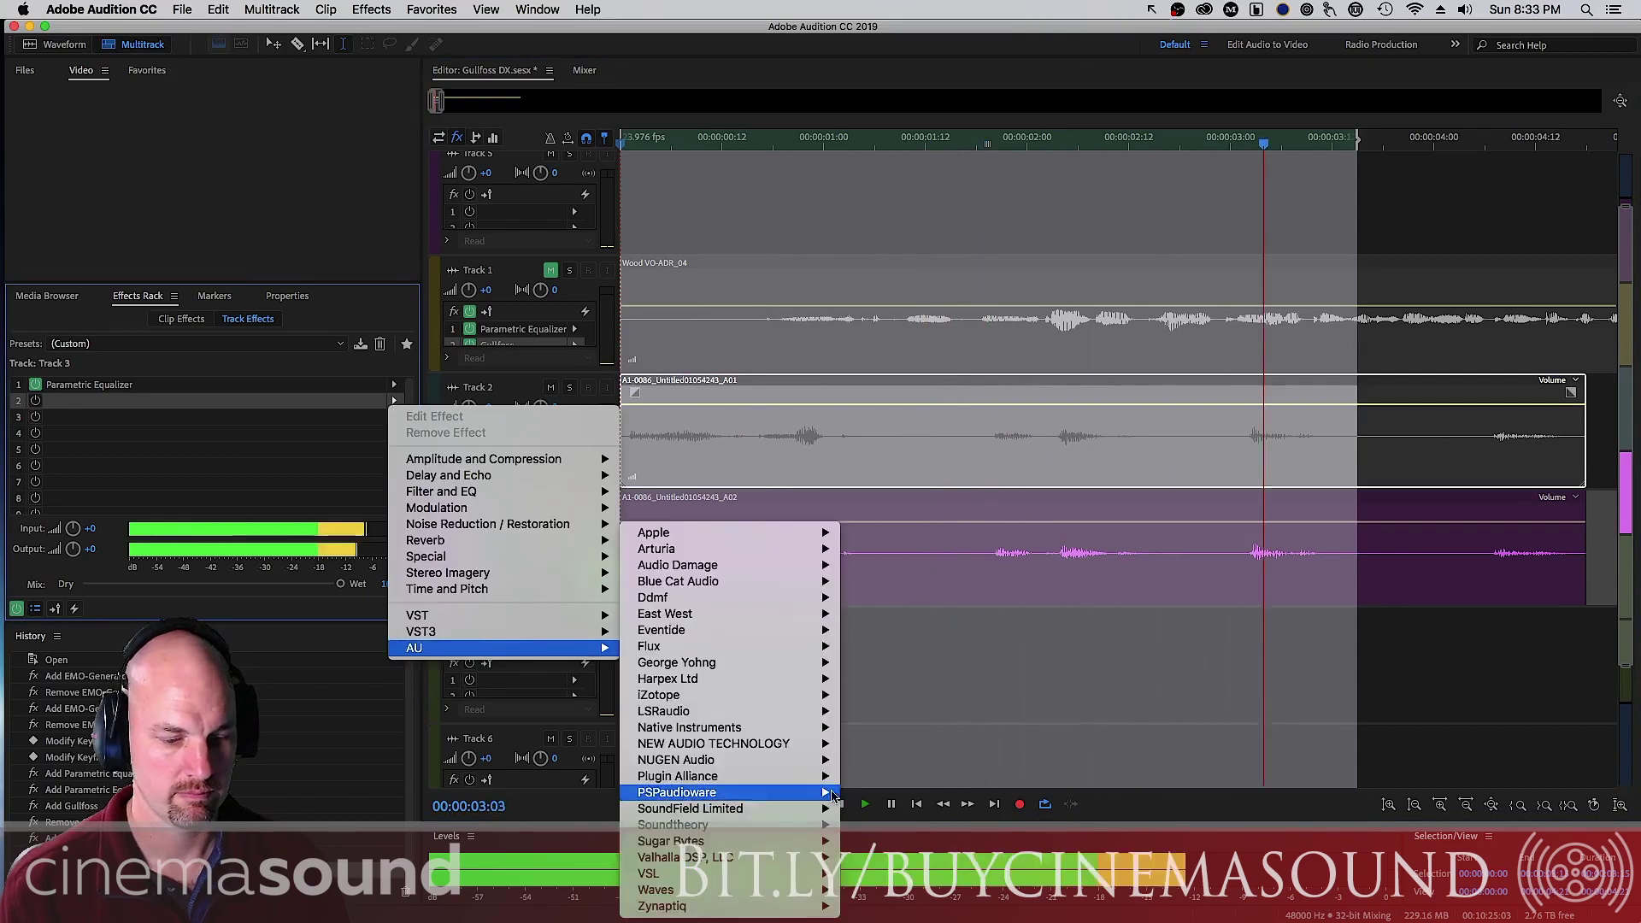
mouse_move(826, 826)
click(859, 784)
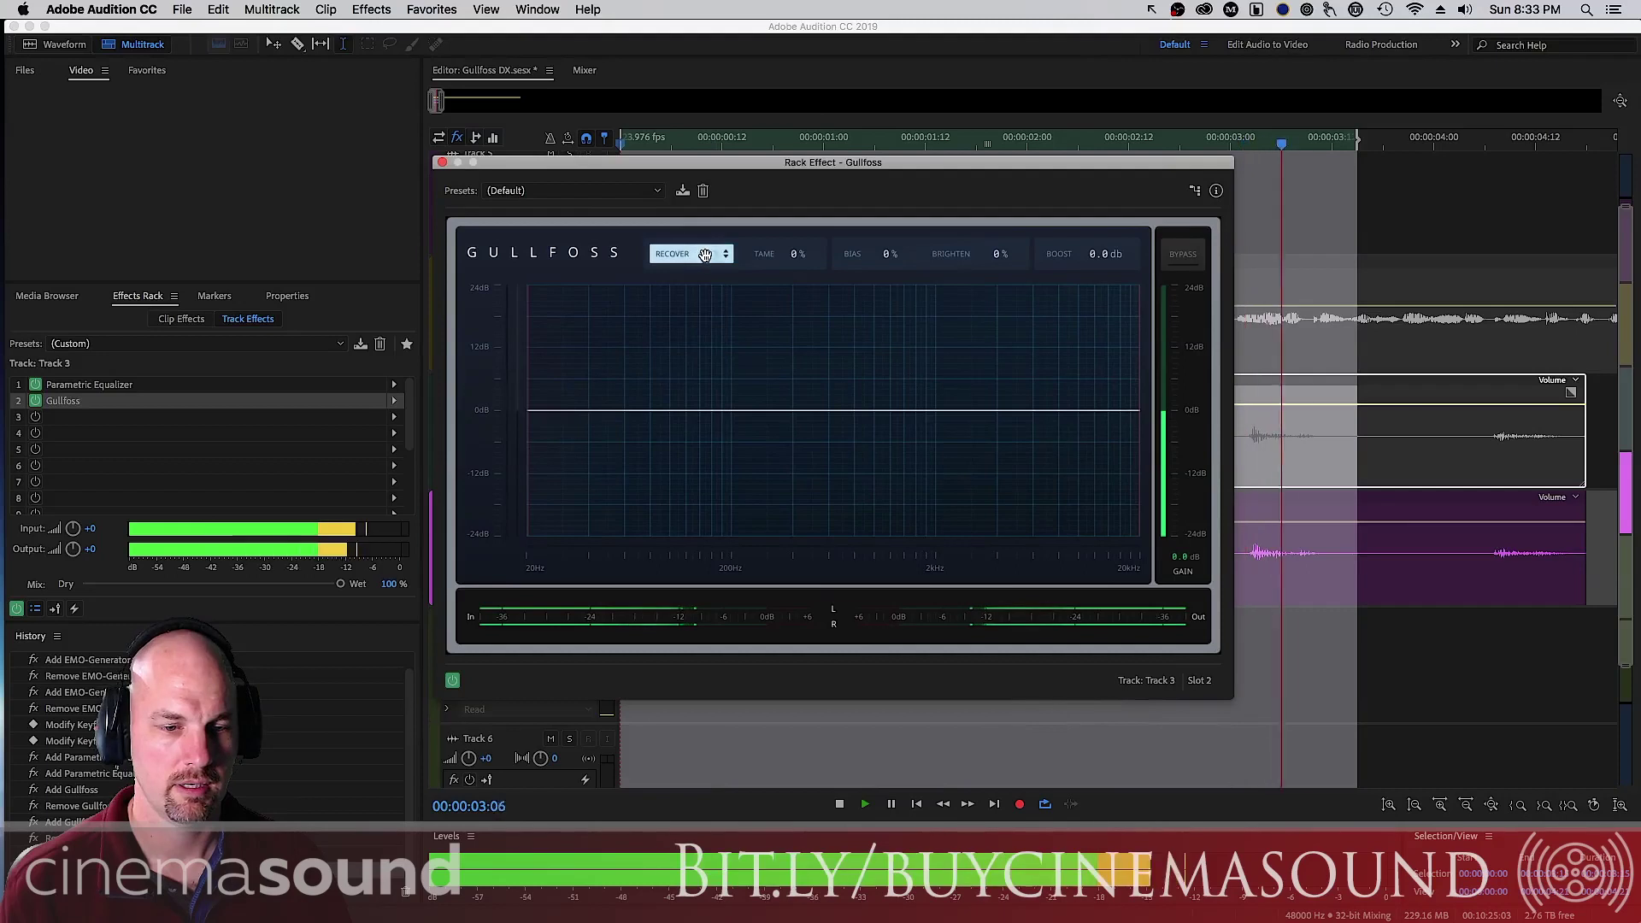
Set Recover to 119% in Track 3's Gullfoss and play the selected range
key(space)
drag(703, 255, 703, 205)
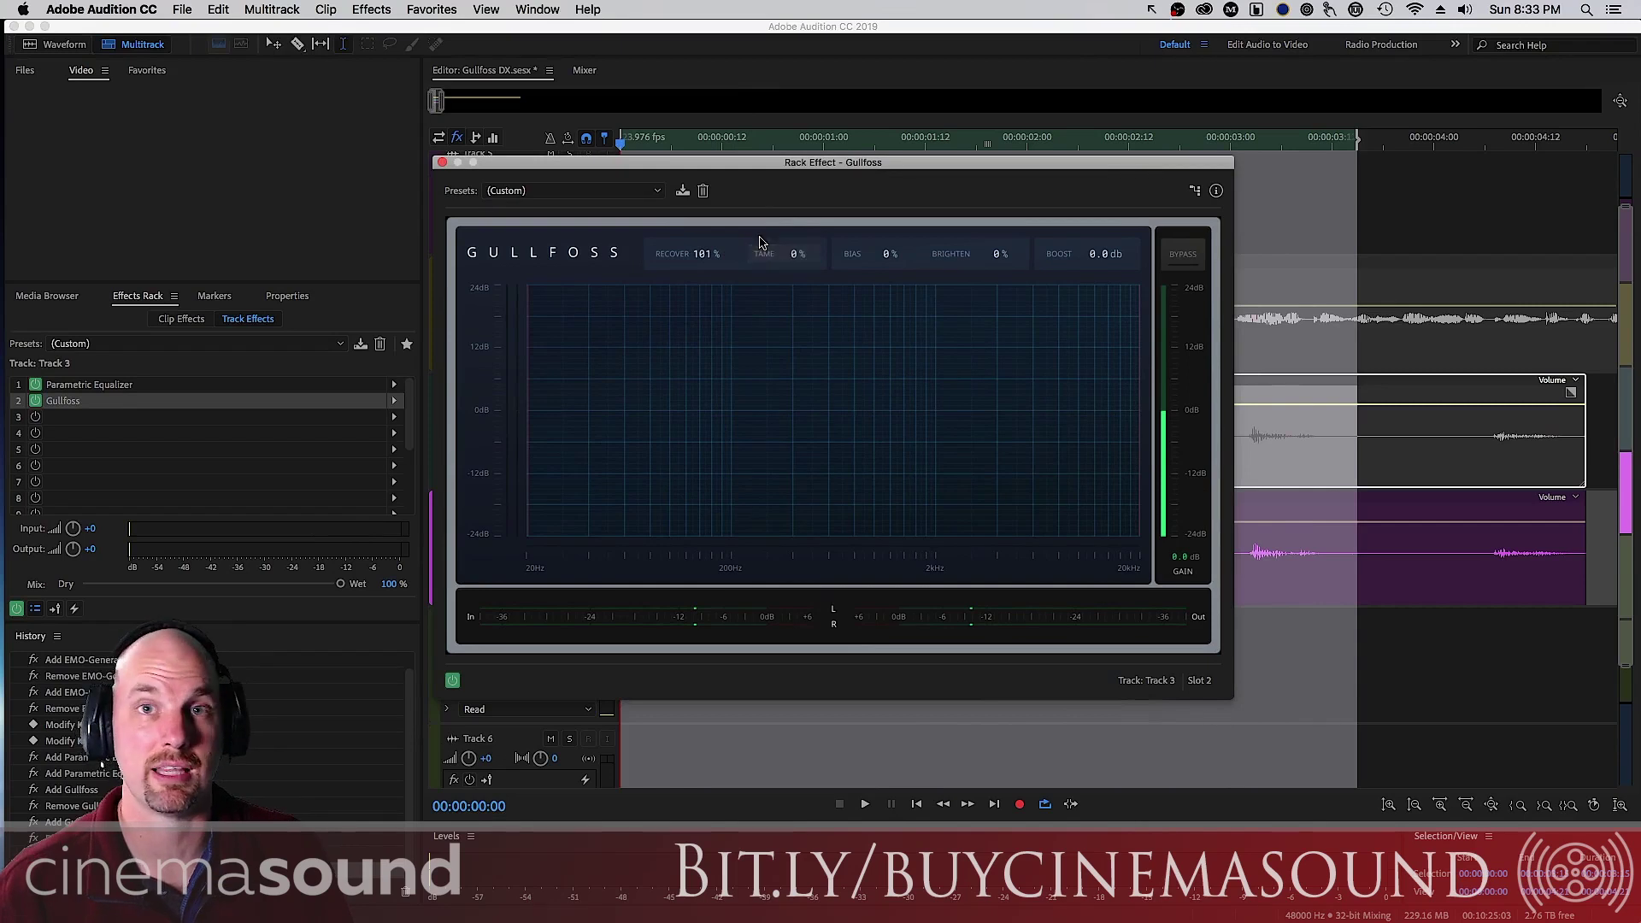
key(space)
drag(688, 253, 688, 231)
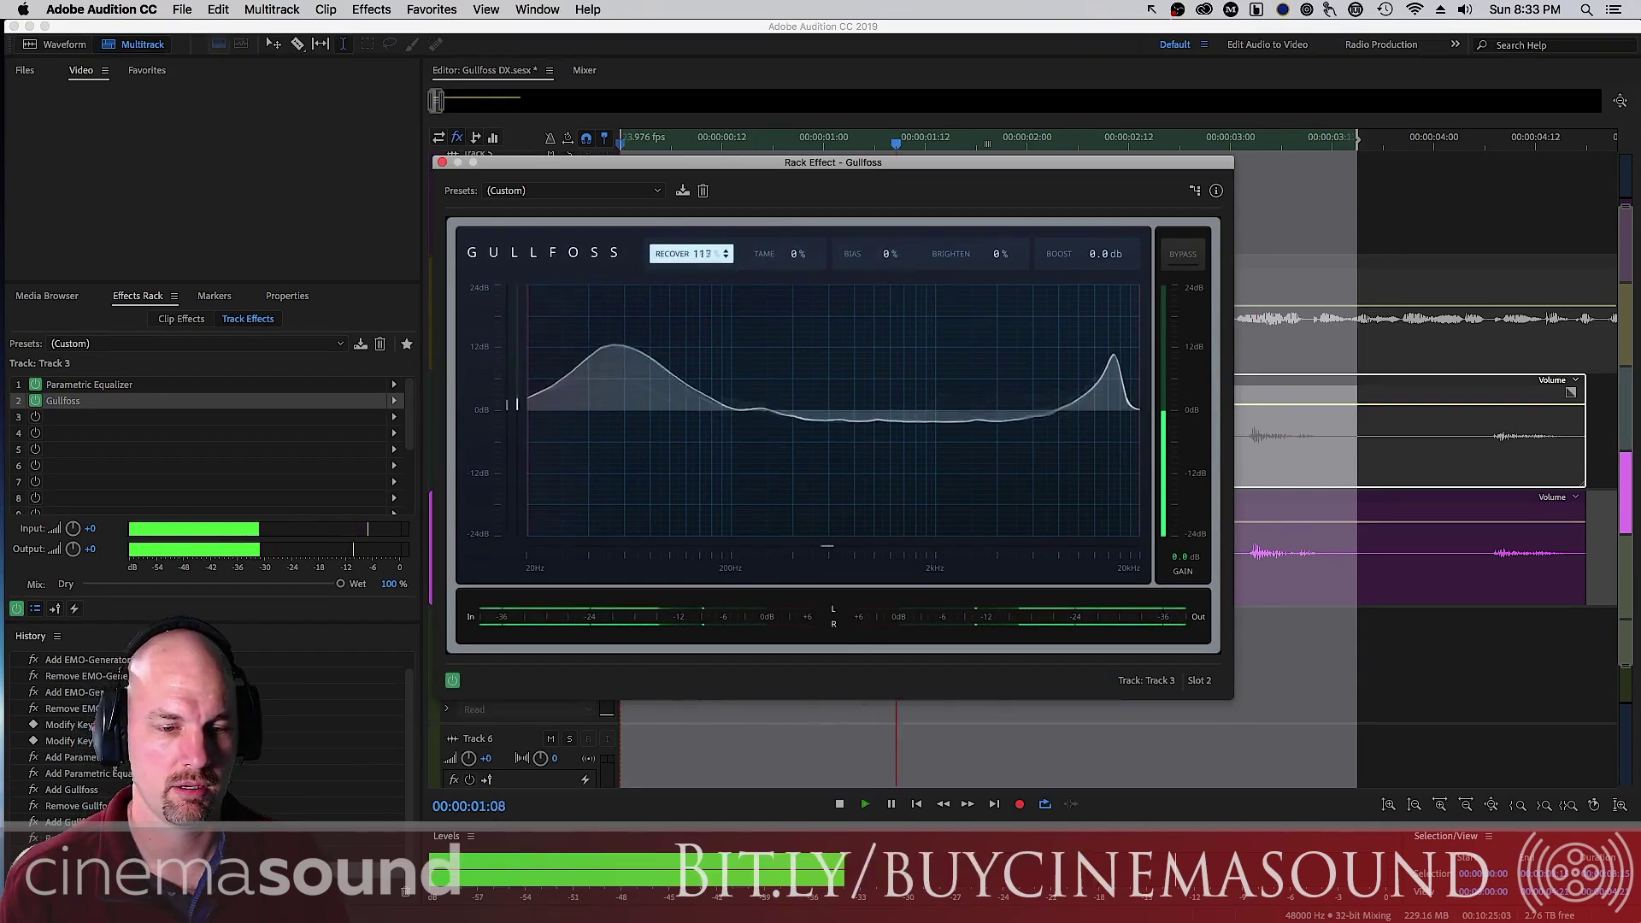
Set Gullfoss on Track 3 to Tame 14%, Bias 0%, Brighten 58% and Boost 4.0 dB during playback
drag(785, 254, 785, 234)
mouse_move(881, 254)
mouse_down()
mouse_move(881, 175)
mouse_move(880, 254)
mouse_up()
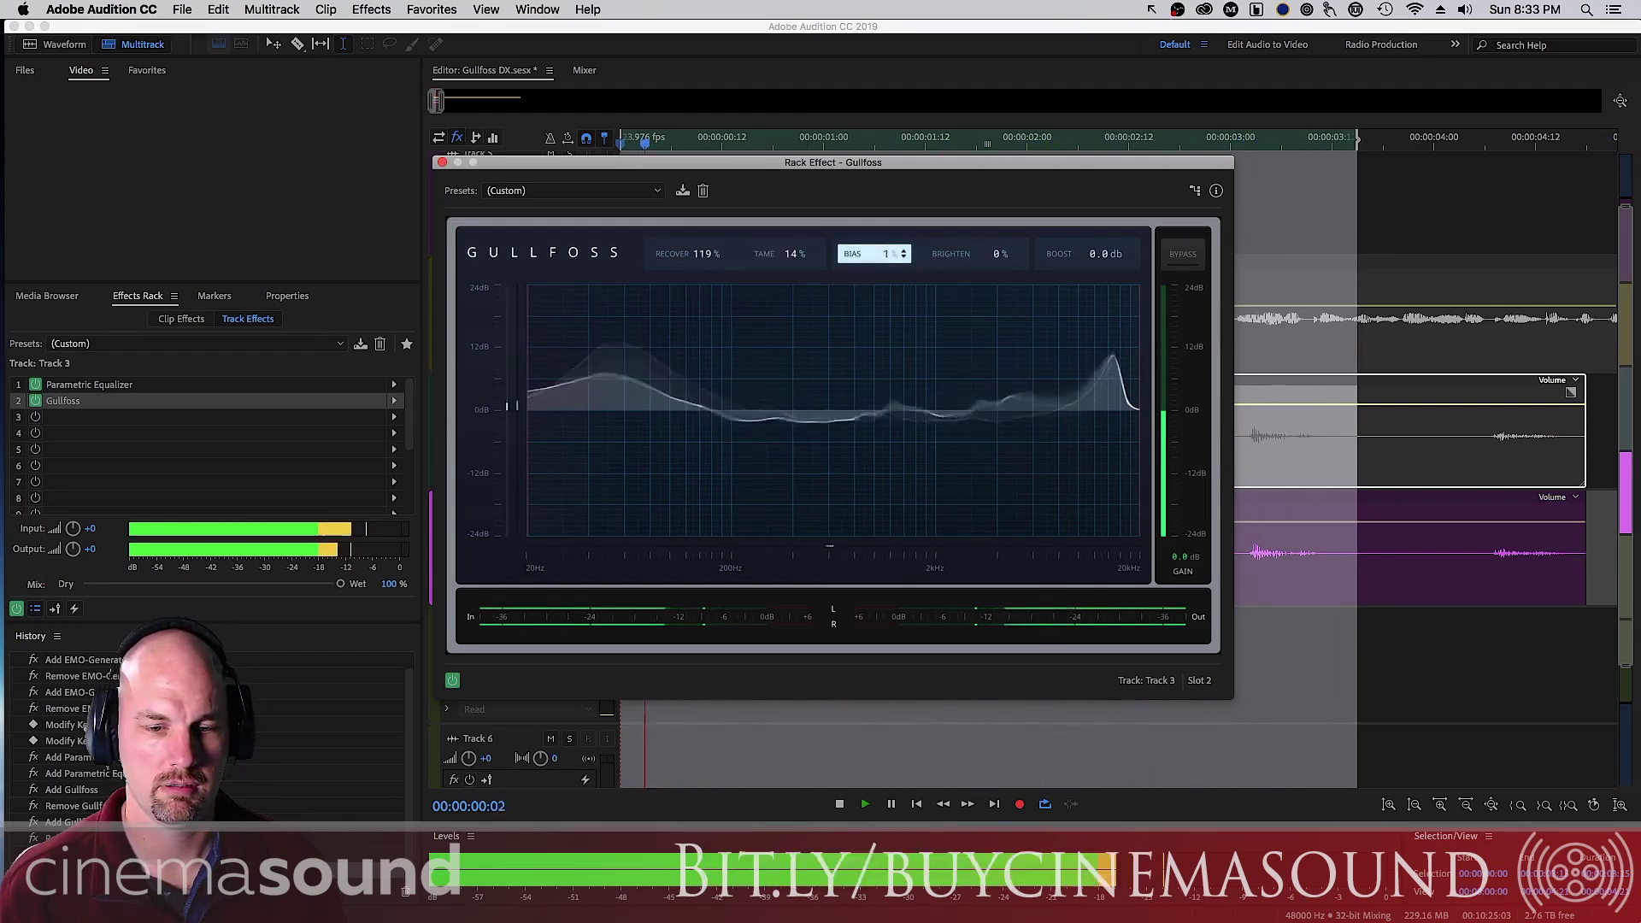
drag(1005, 253, 1004, 202)
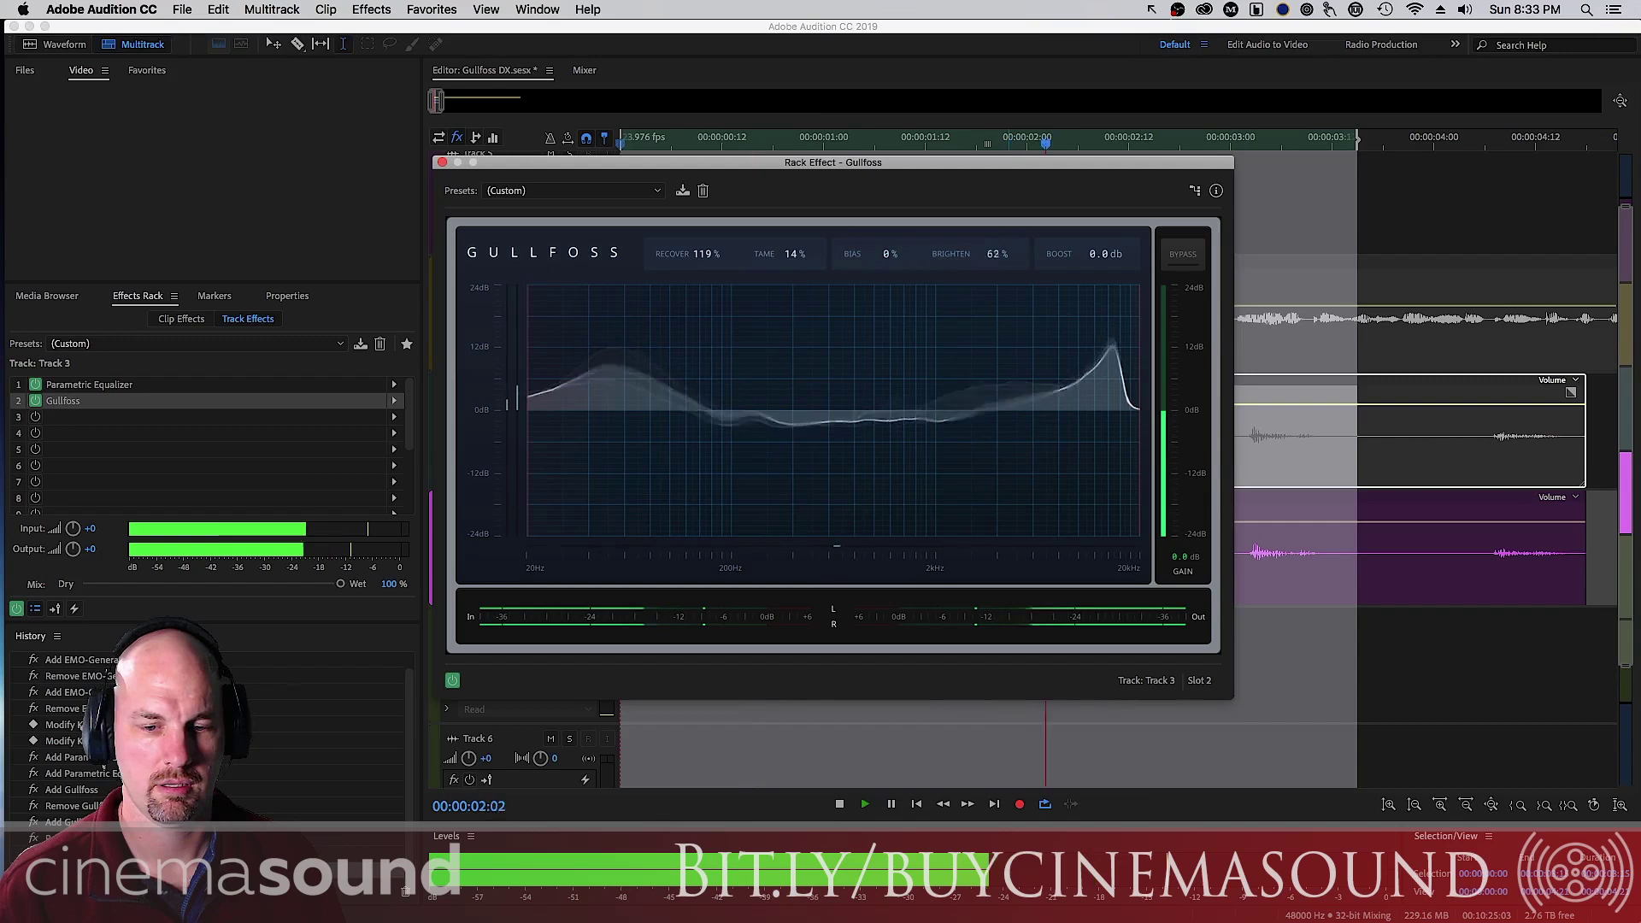
drag(1102, 254, 1103, 219)
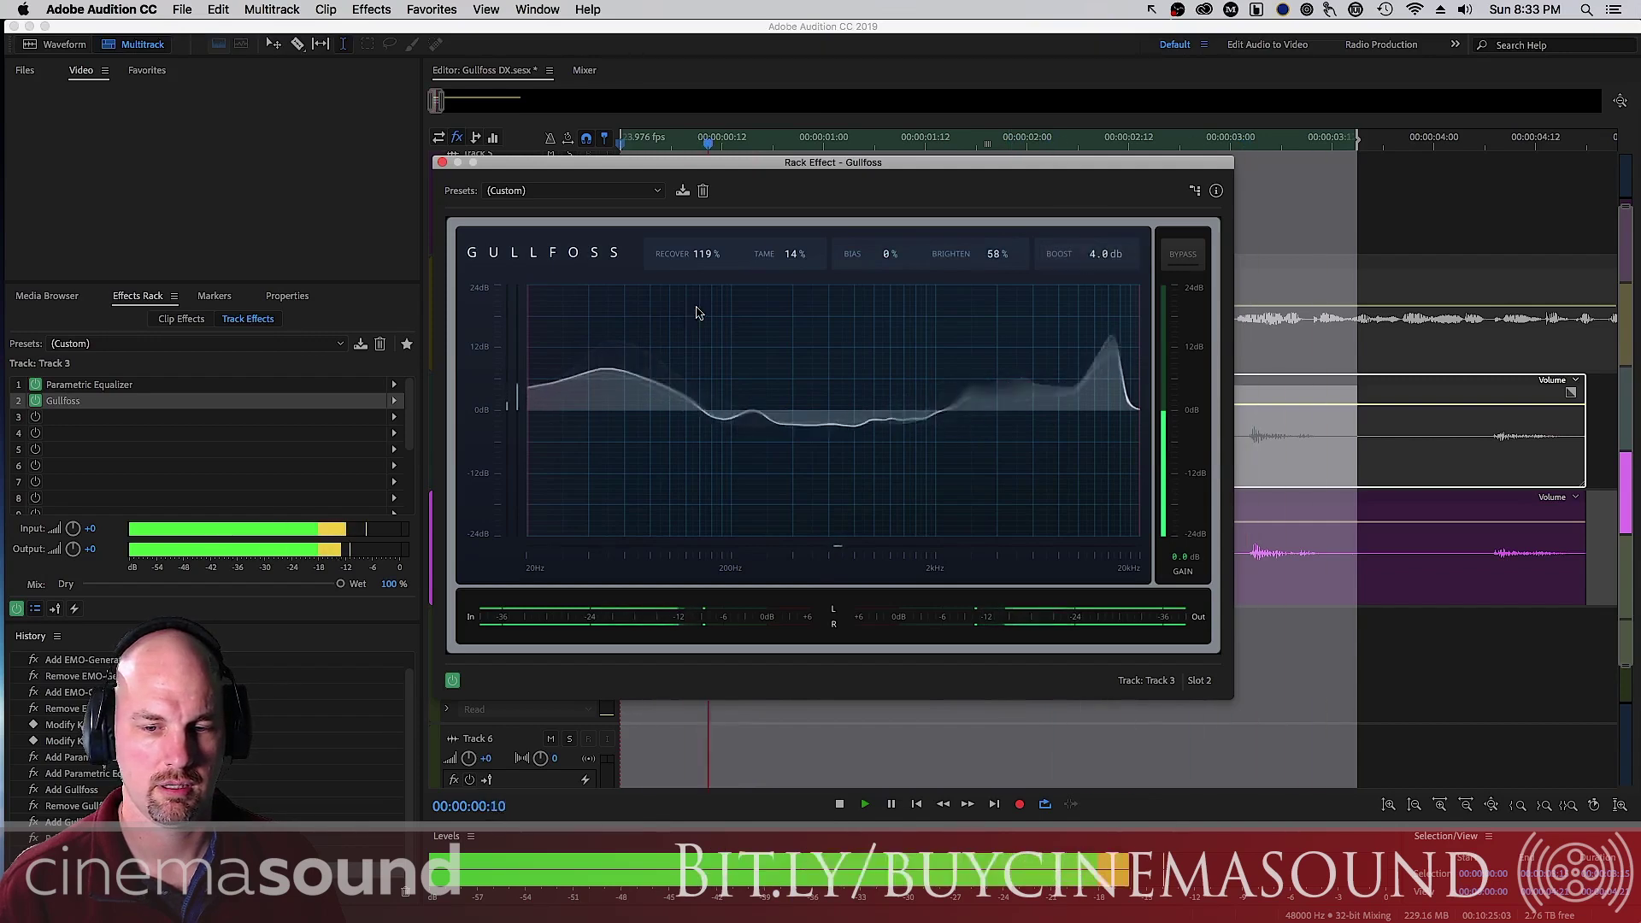
Limit Gullfoss's frequency range to about 102 Hz through 15,161 Hz and raise Boost to 20.2 dB
drag(526, 382, 667, 382)
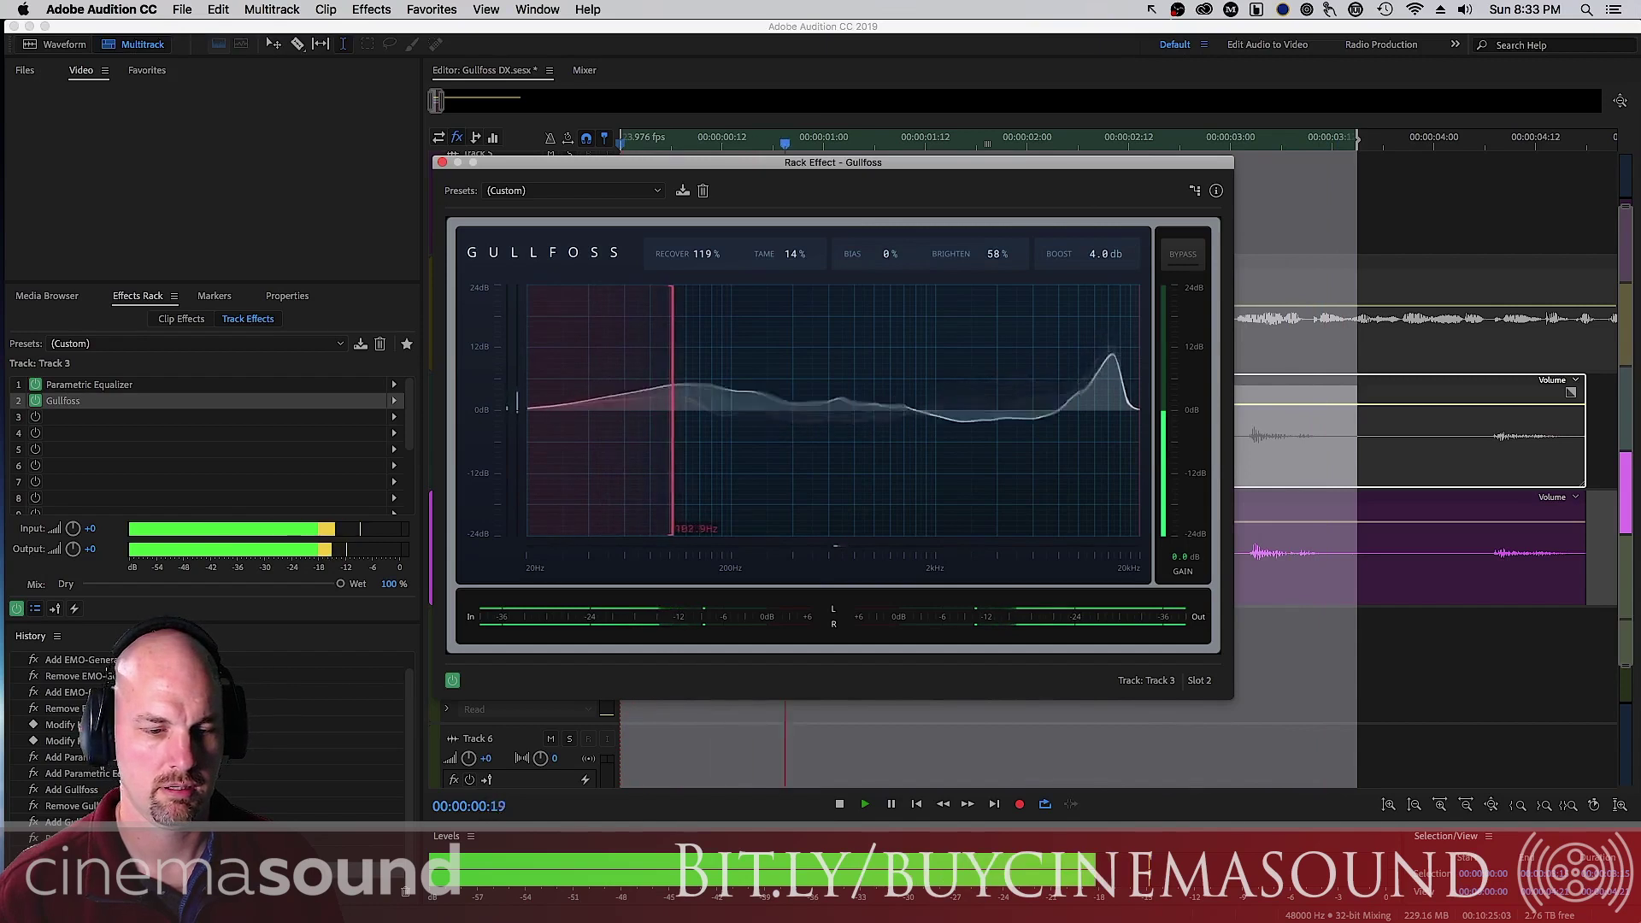
drag(1140, 381, 1116, 381)
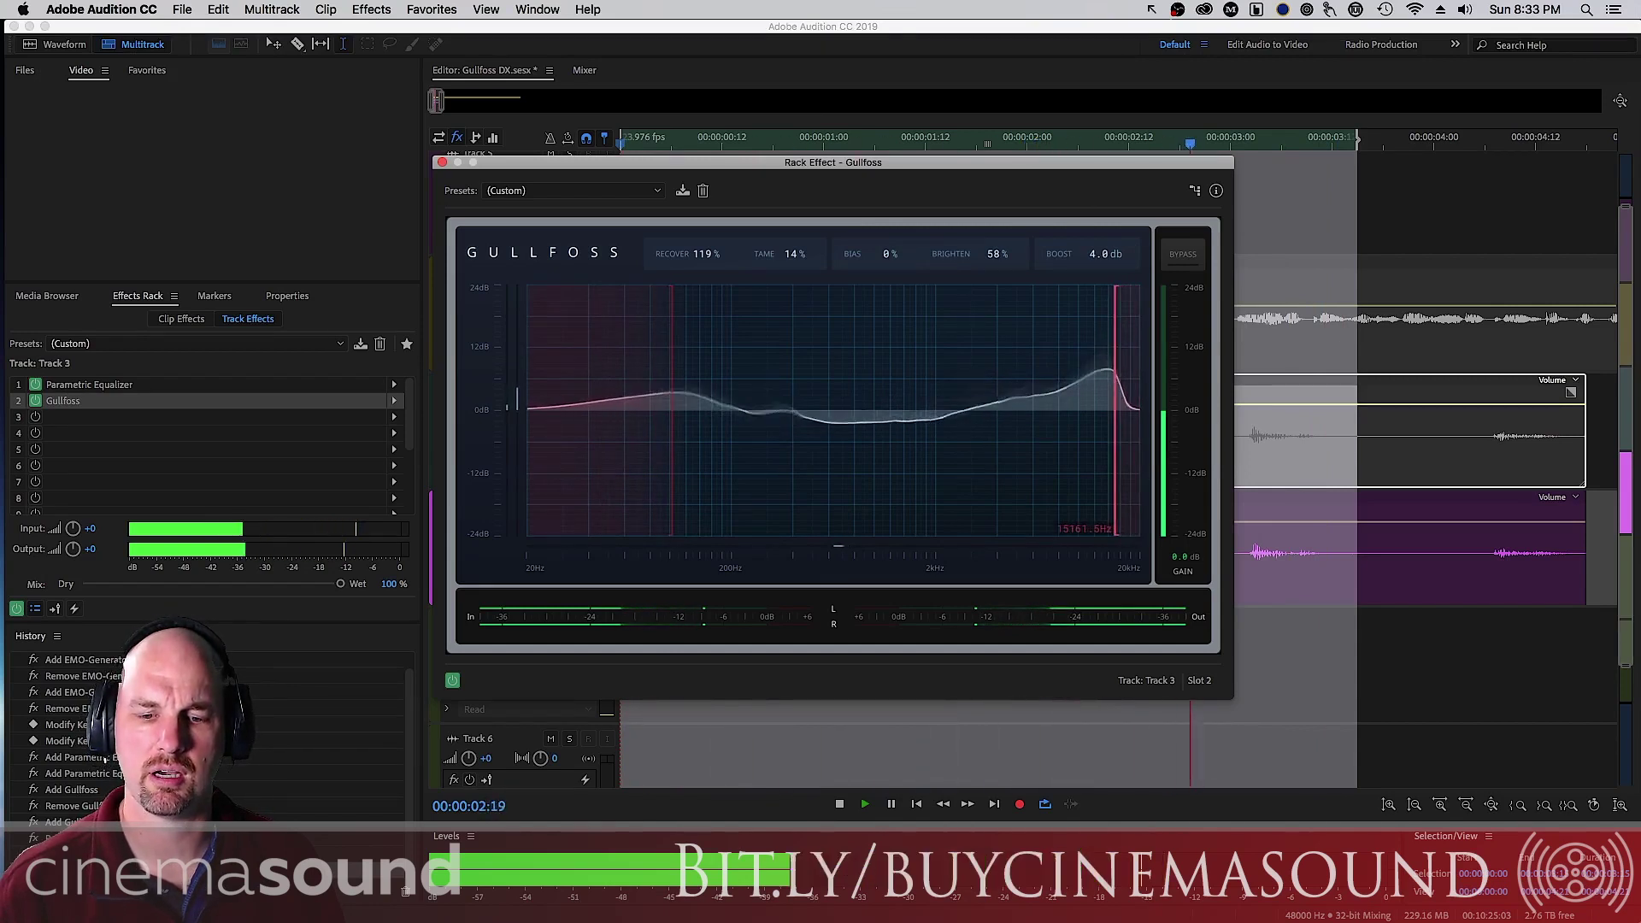
drag(1103, 255, 1103, 124)
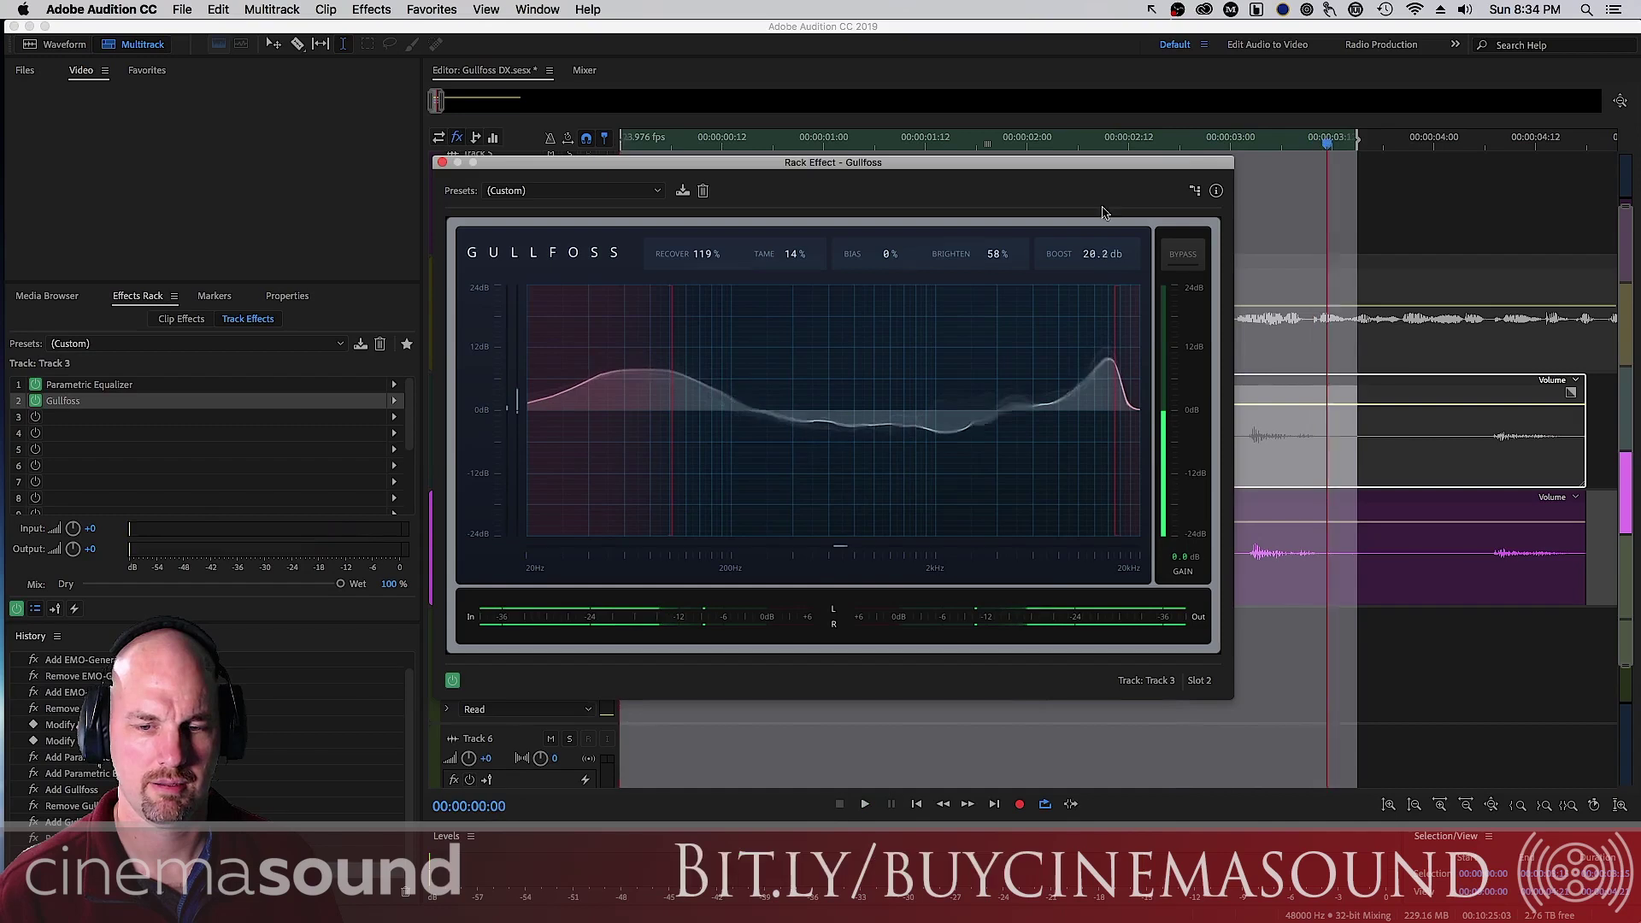
Compare Track 3 dry and processed by switching Gullfoss's power off and back on, and stop playback
click(452, 679)
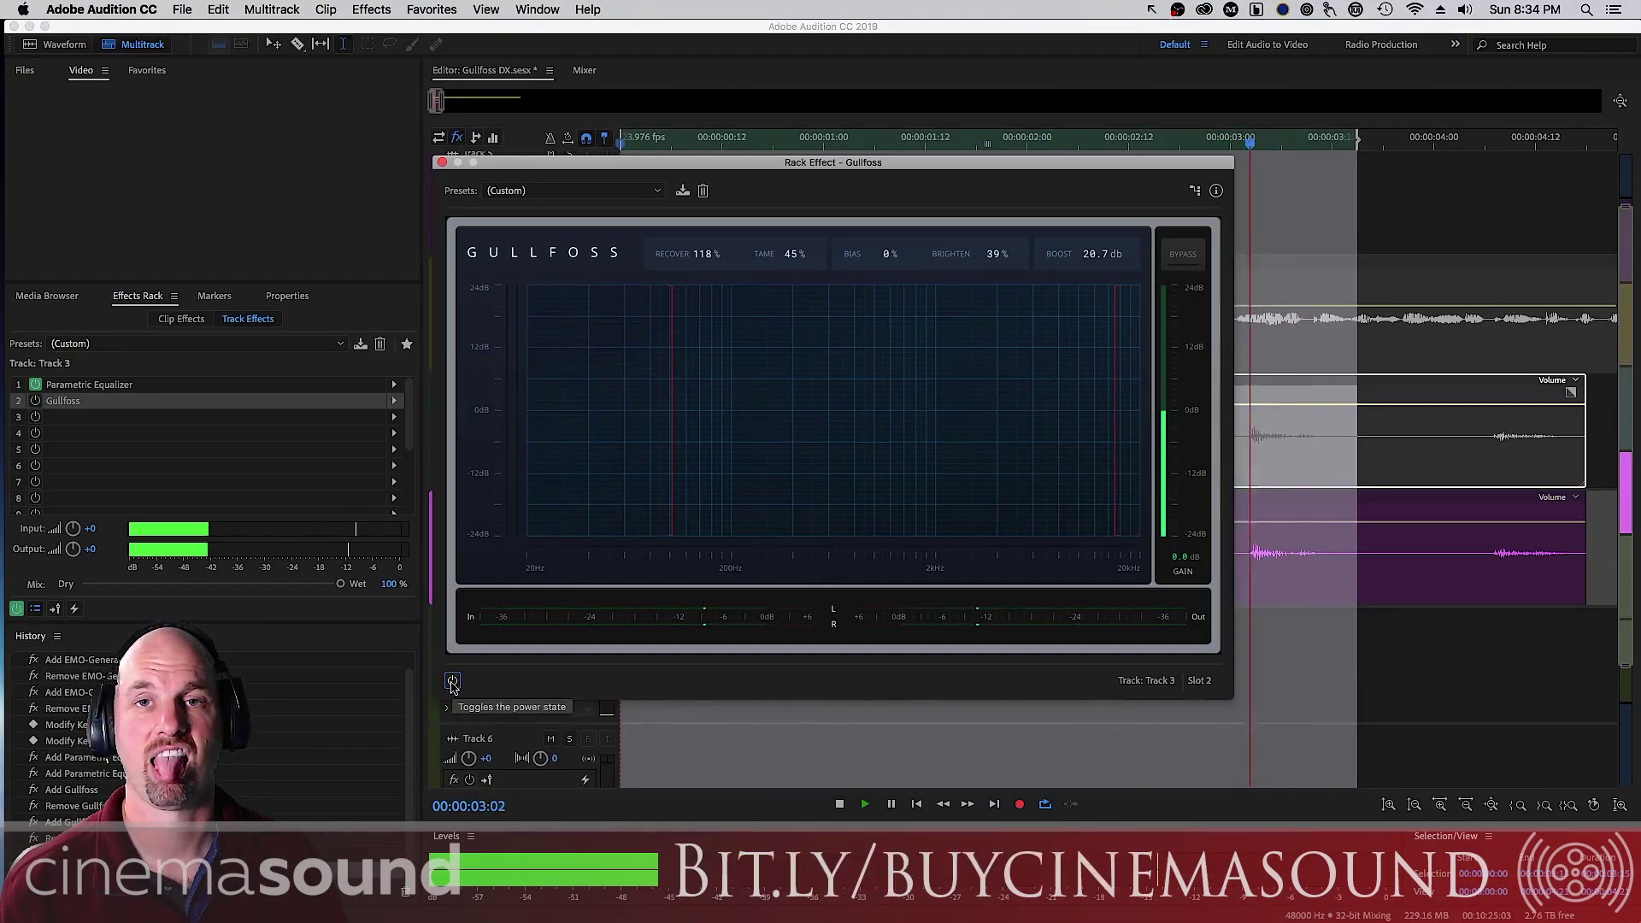
click(452, 681)
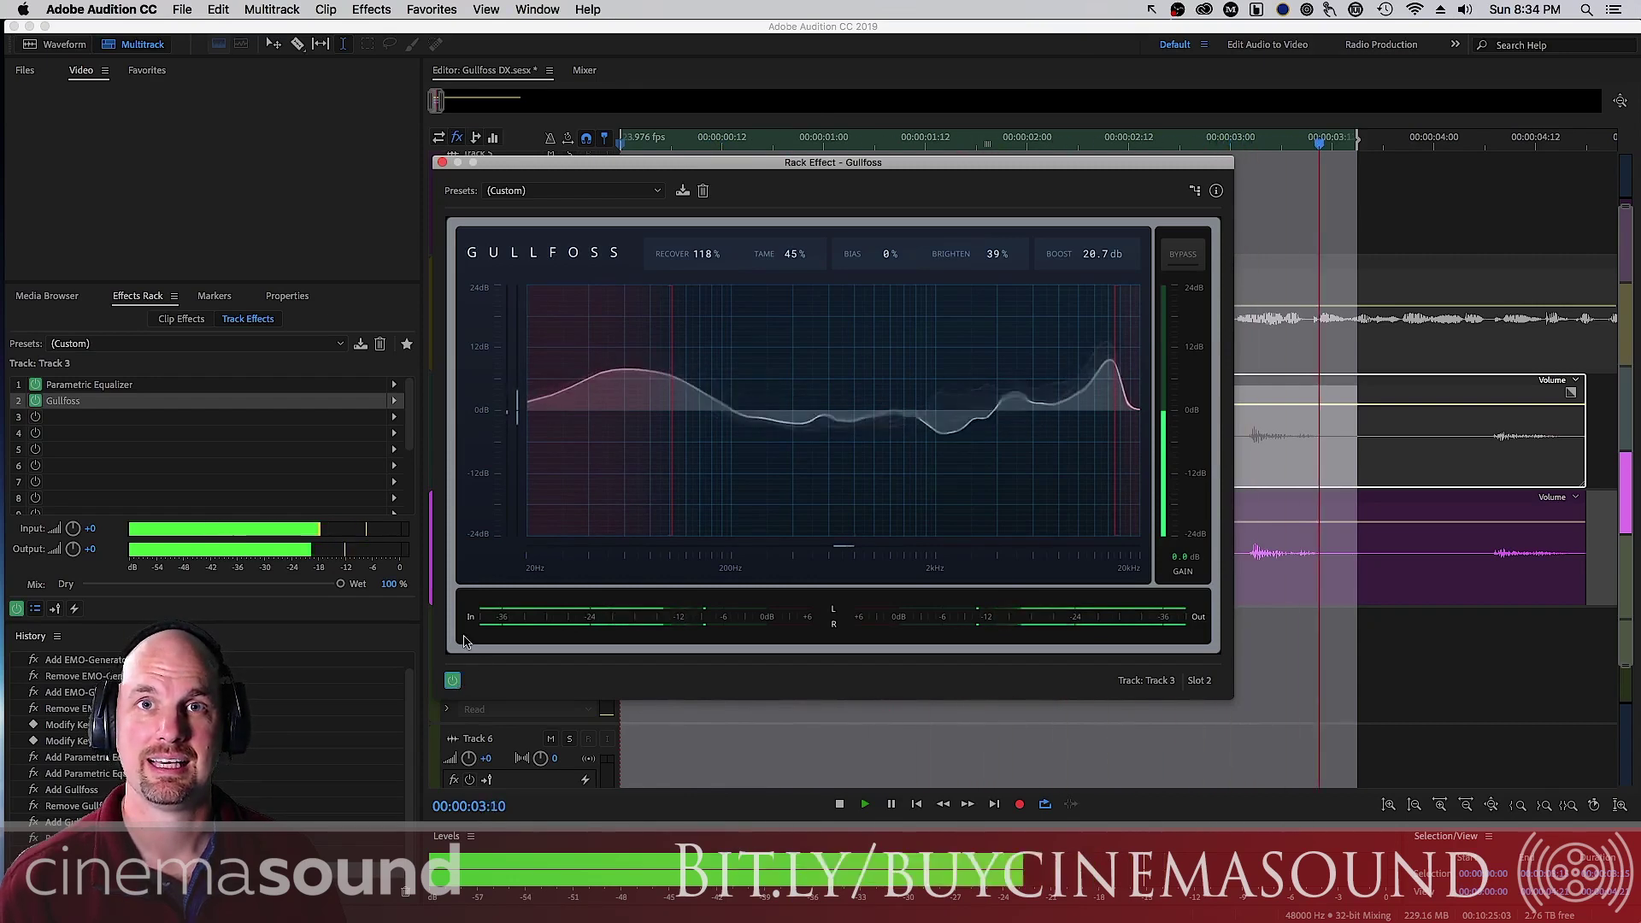
key(space)
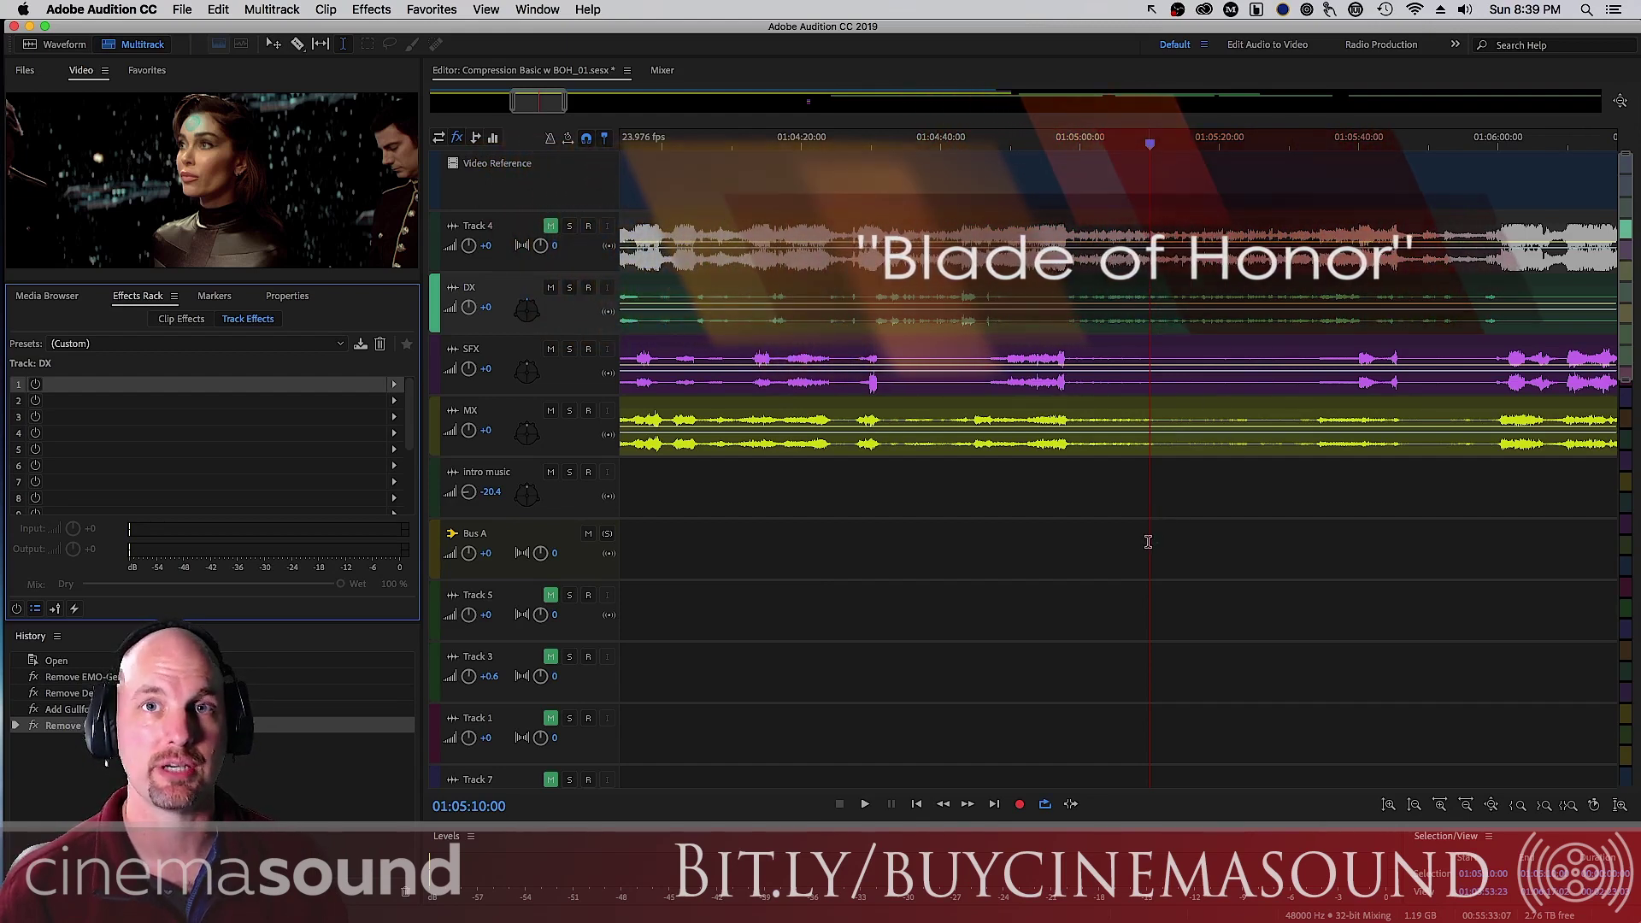
Play the Blade of Honor mix from 01:05:10:00 without Gullfoss and stop
key(space)
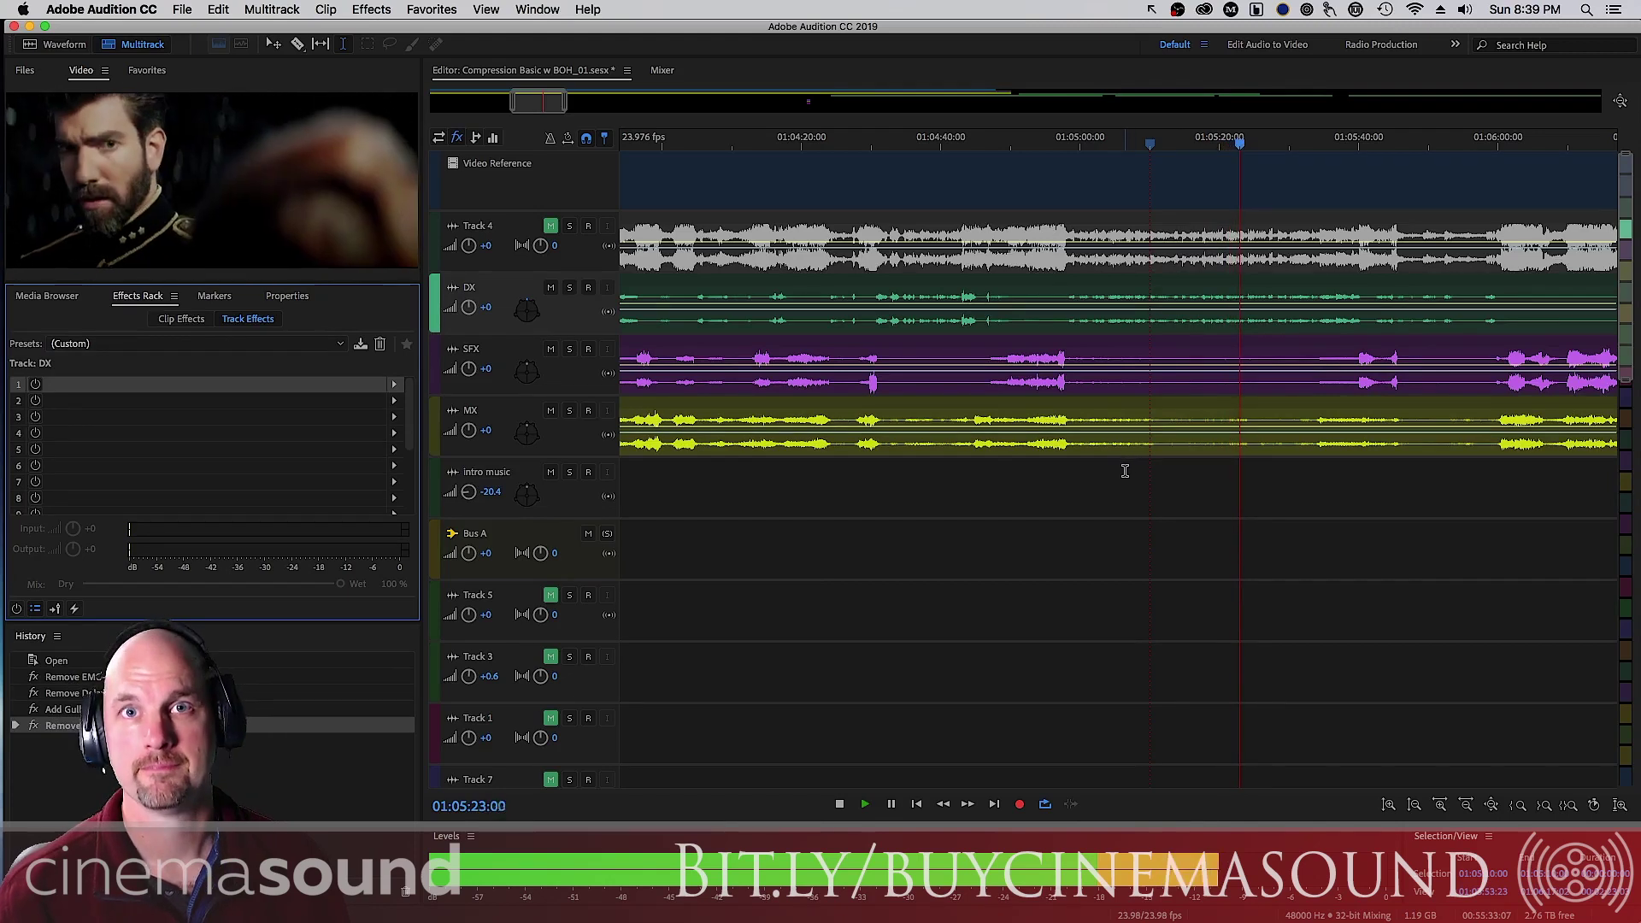
key(space)
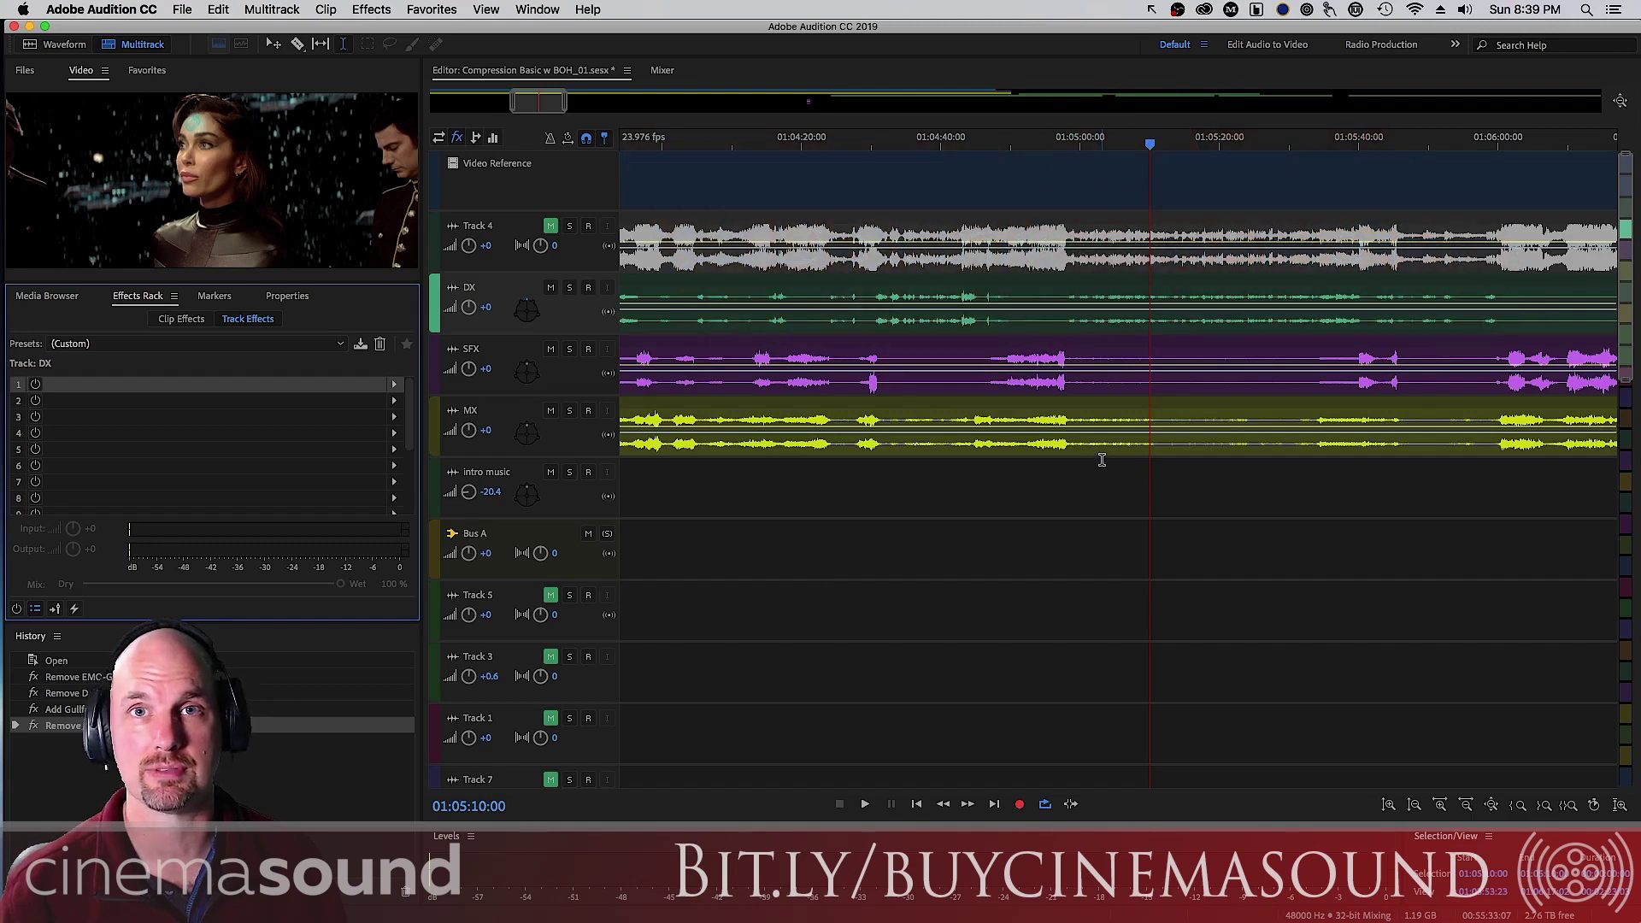
Add the Soundtheory Gullfoss AU plug-in to slot 1 of the DX track's effects rack
click(574, 322)
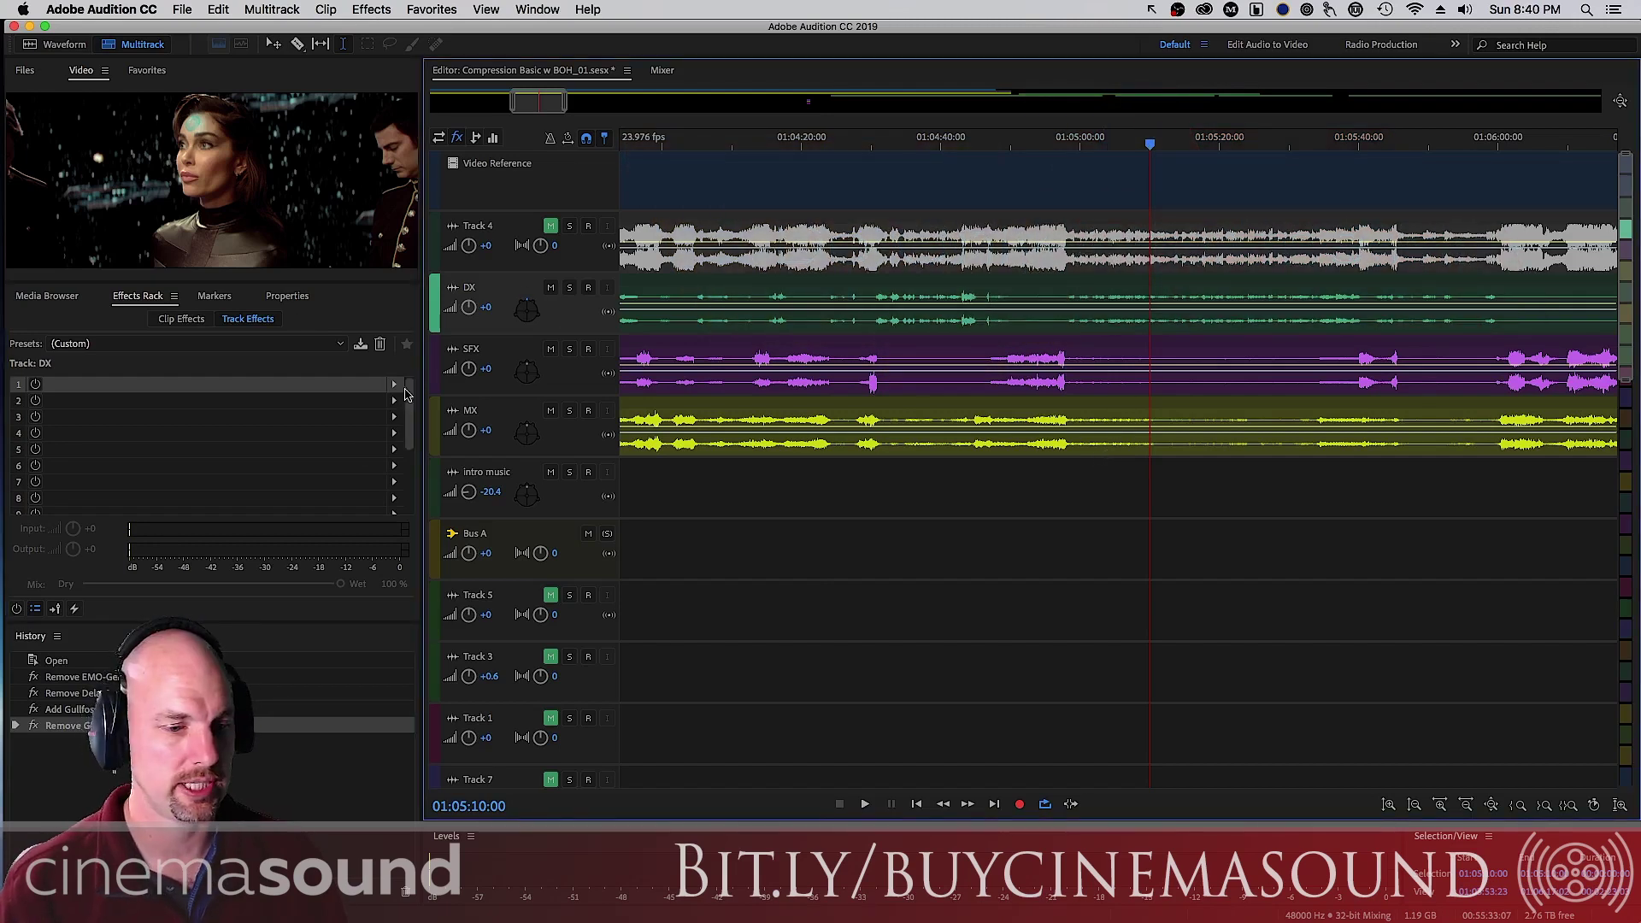
click(394, 384)
mouse_move(505, 632)
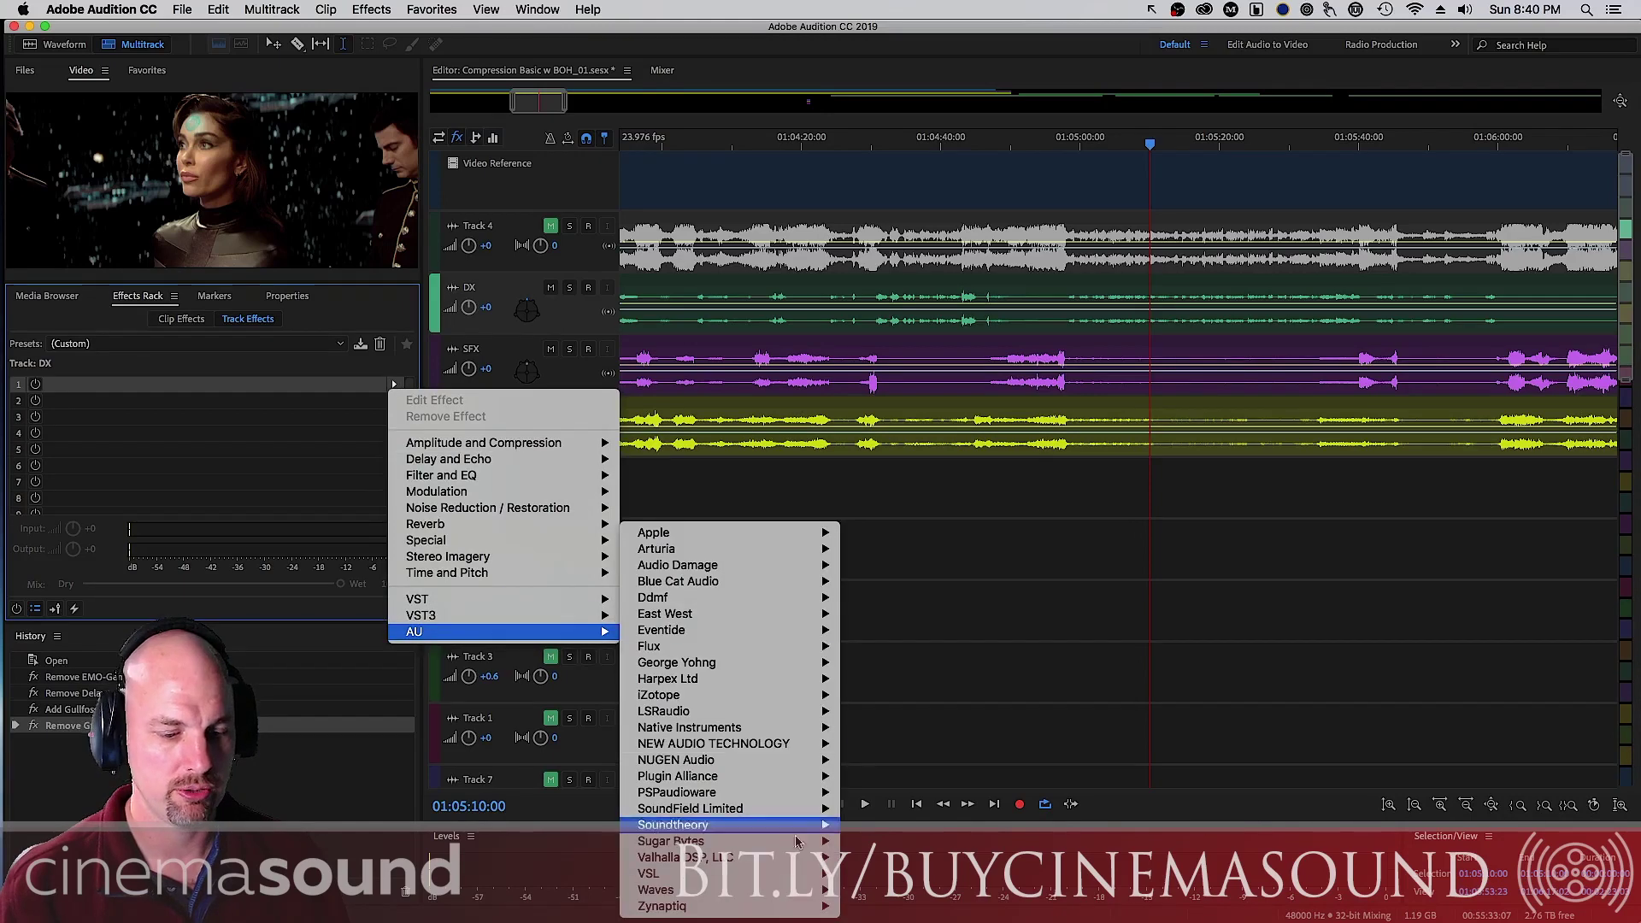
mouse_move(803, 807)
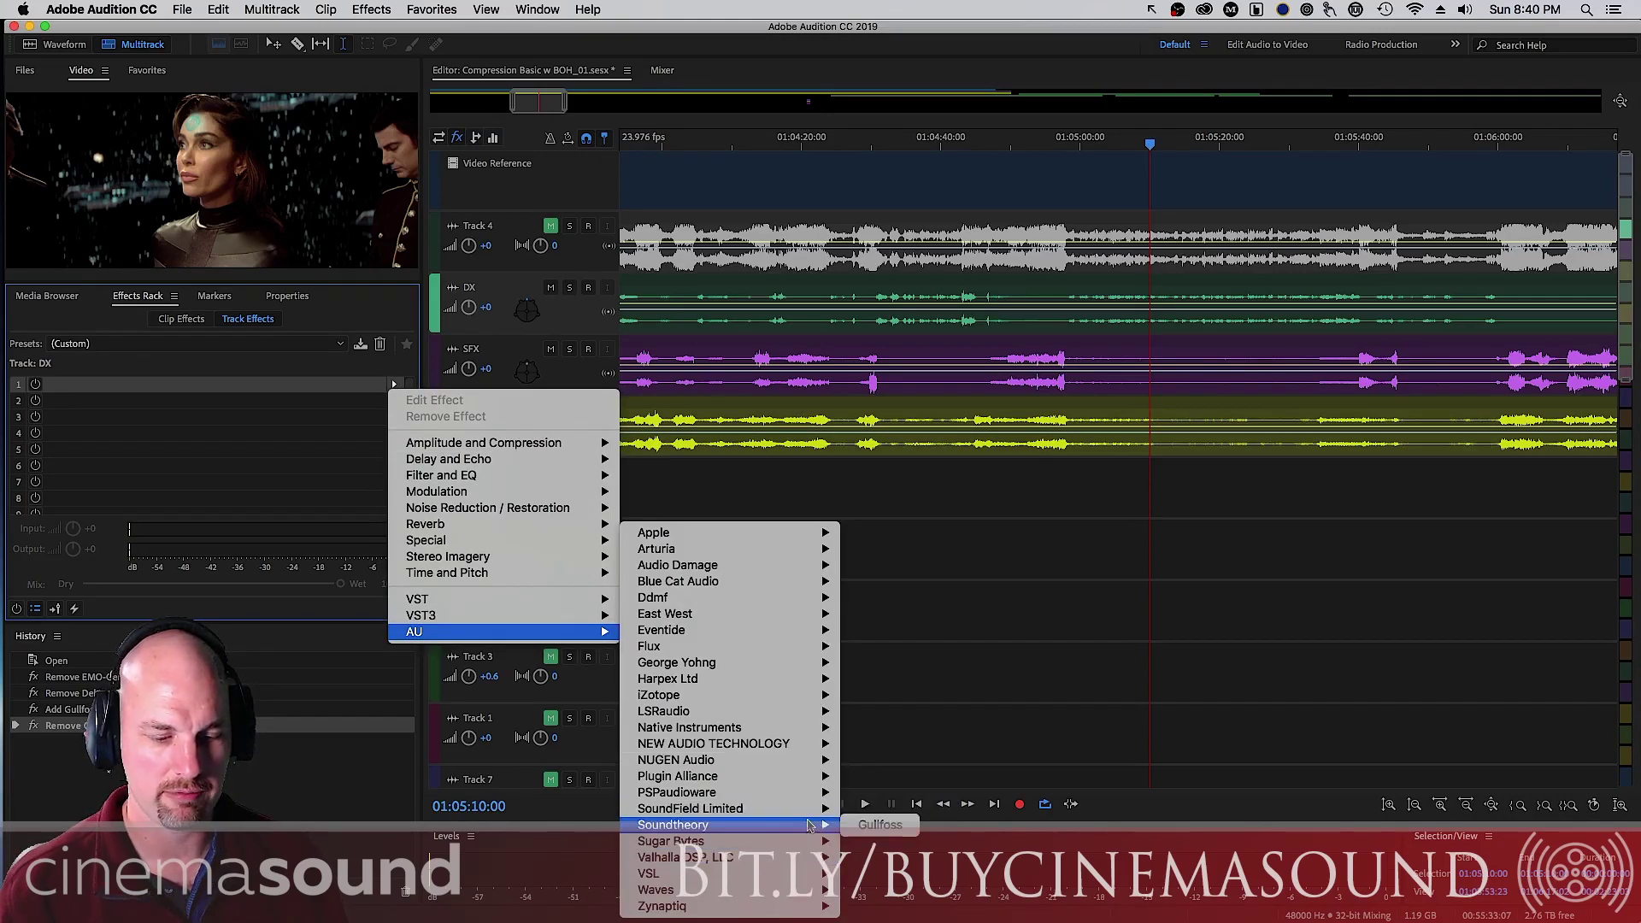
click(872, 825)
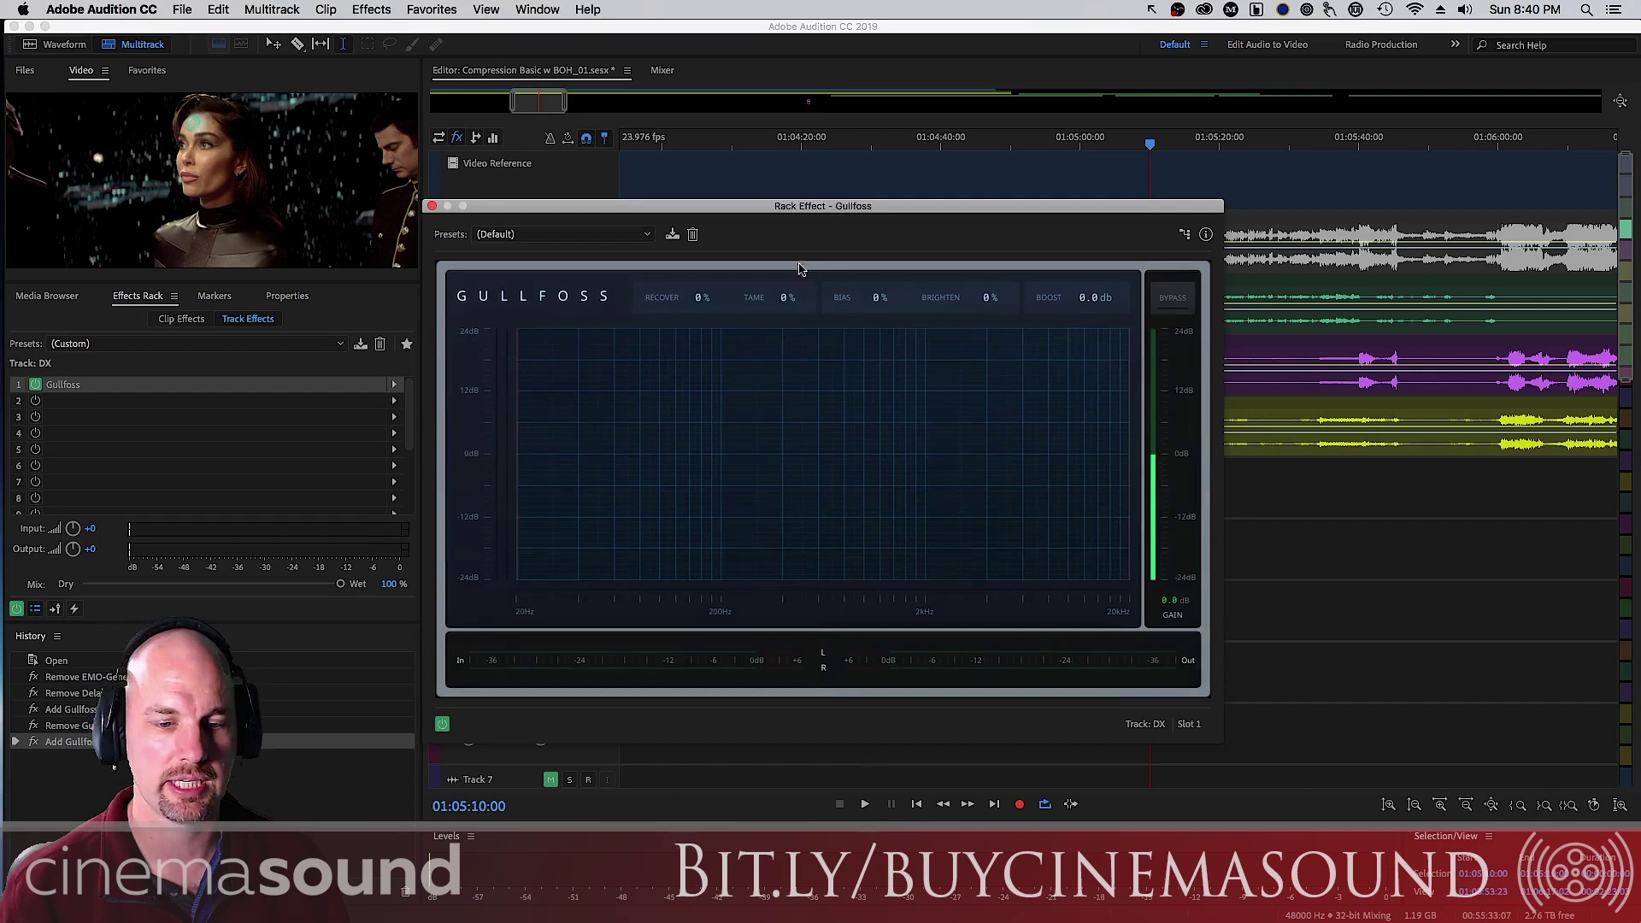
Select about 23 seconds on the DX track starting at 01:05:09:21, play it, and reposition the Gullfoss window over the timeline
drag(828, 215, 444, 315)
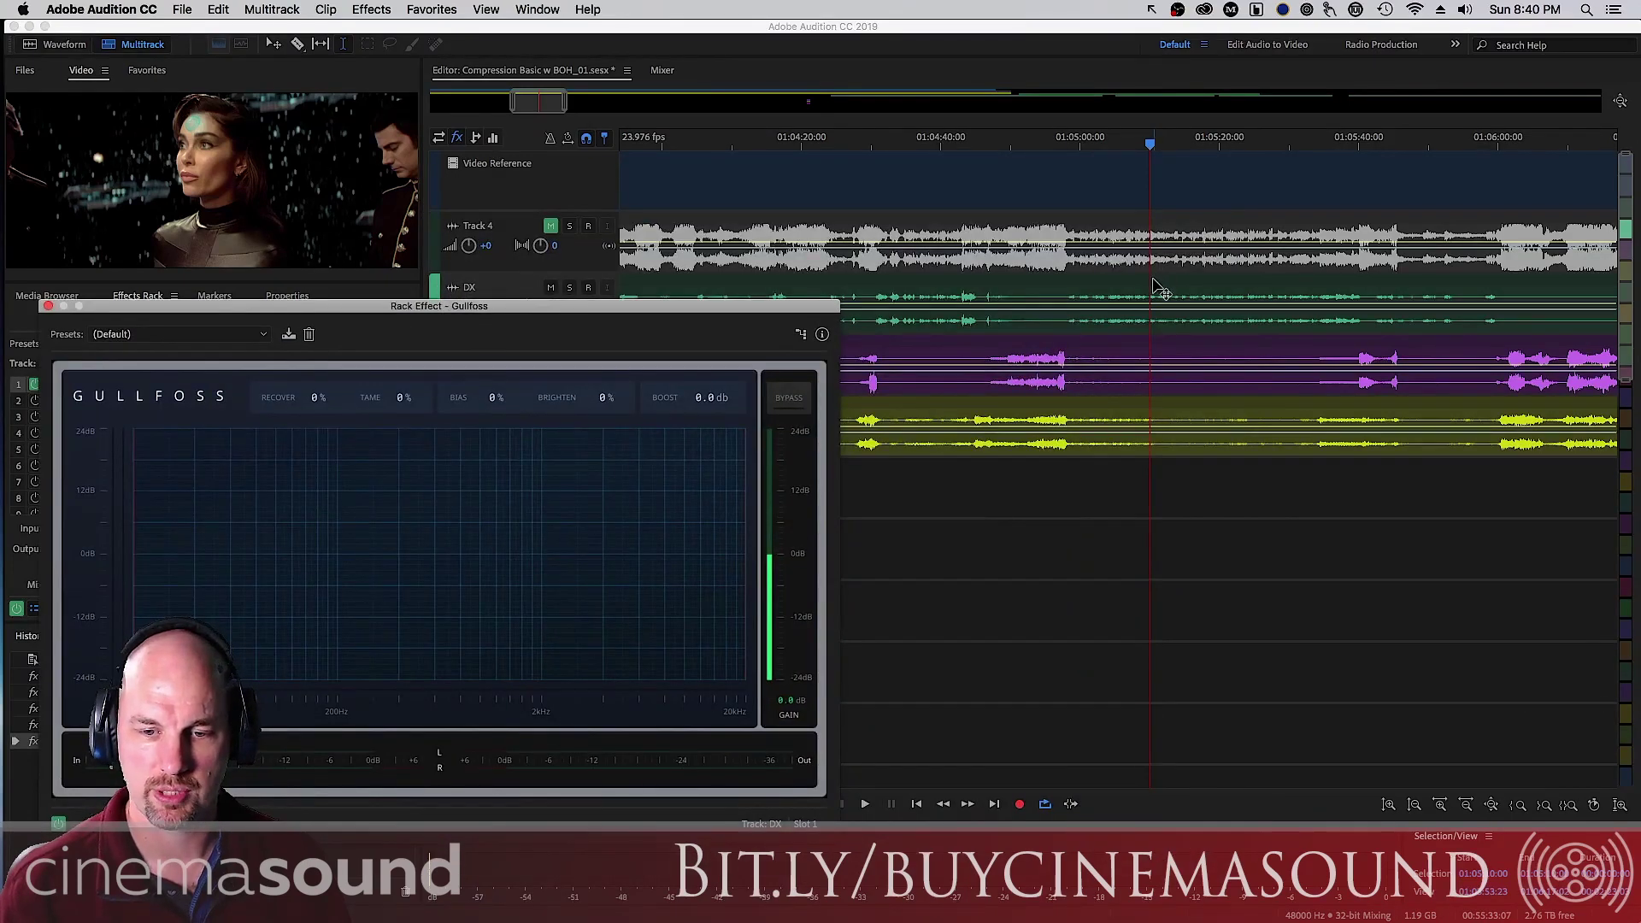
drag(1149, 291, 1310, 295)
key(space)
drag(592, 312, 1043, 234)
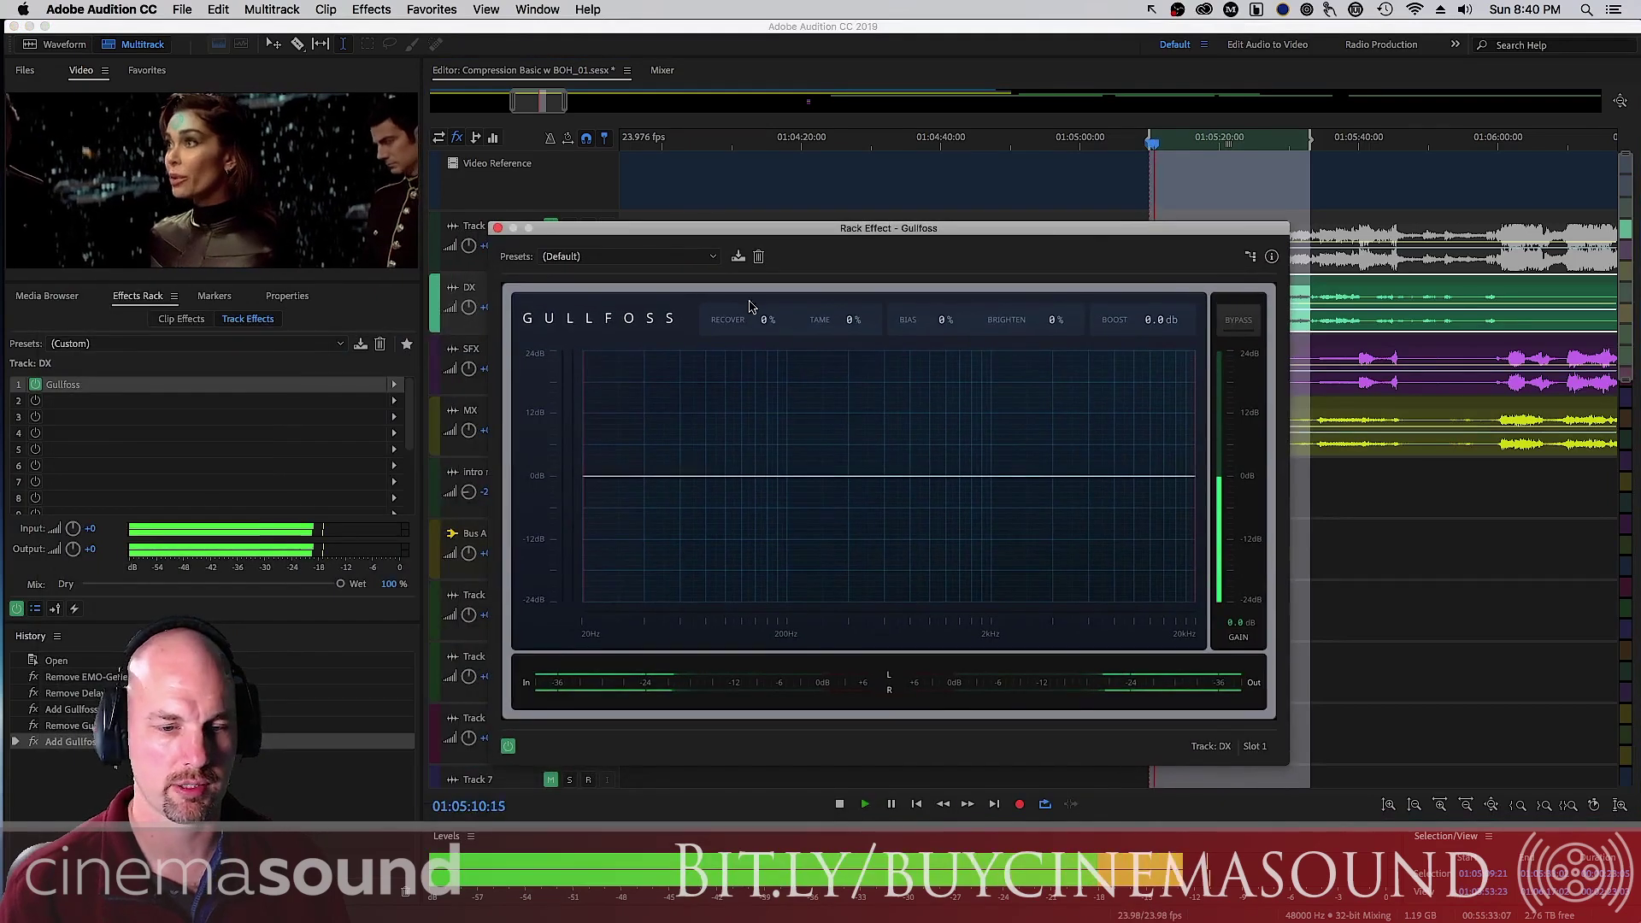
Set the DX track's Gullfoss to Recover 99%, Tame 52%, Brighten 59% and Boost 6.5 dB, and stop playback
drag(763, 318, 764, 282)
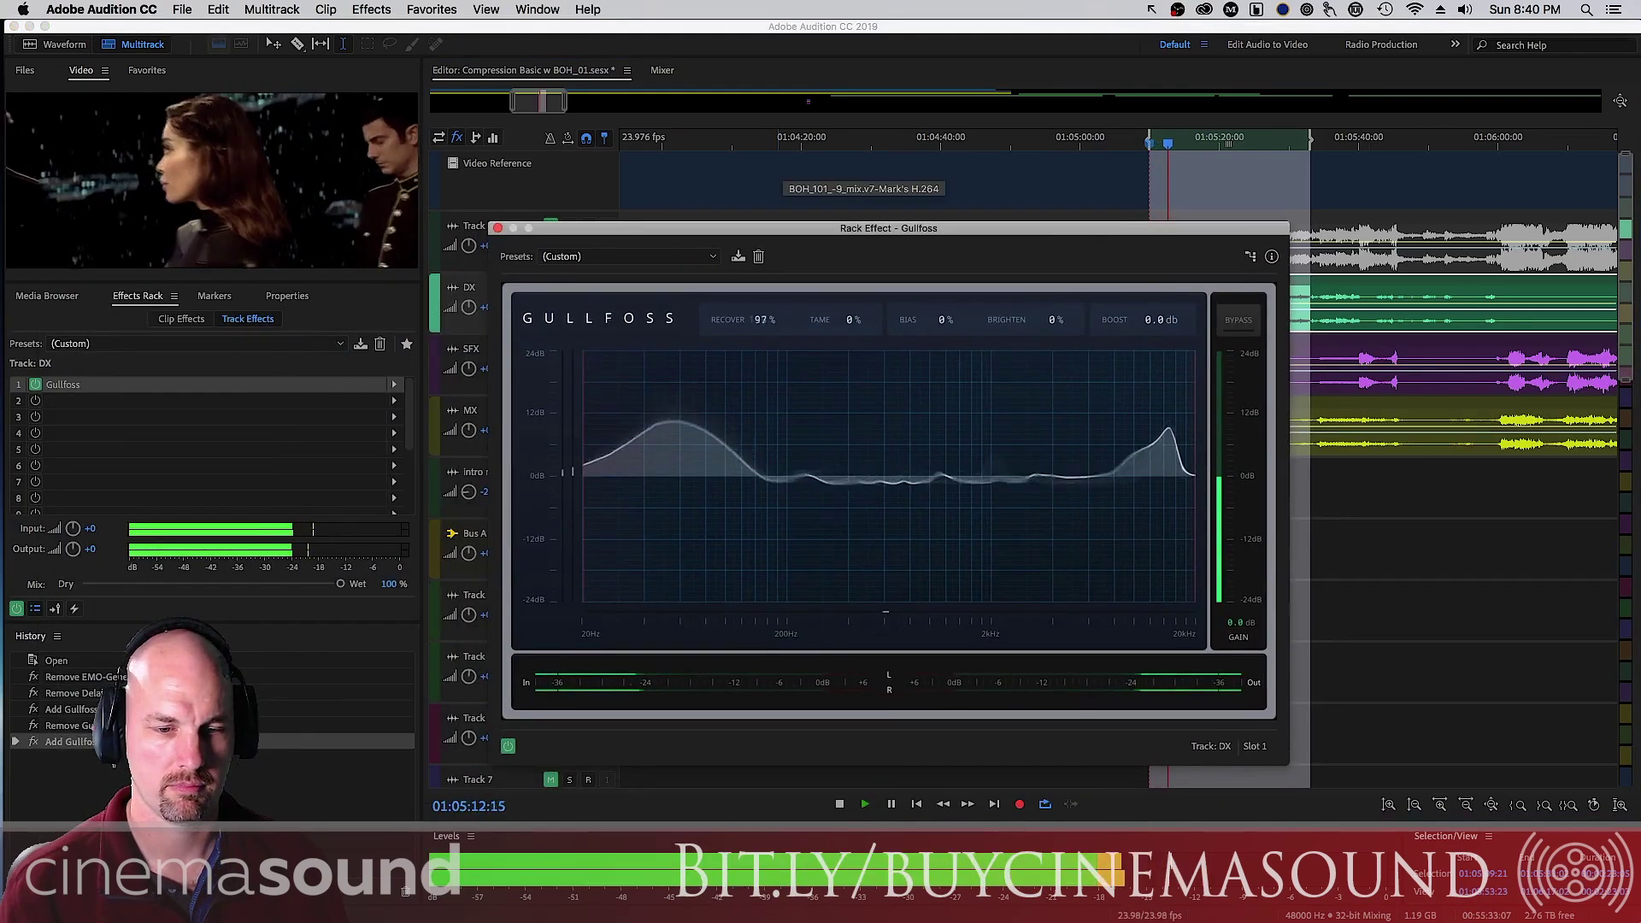
drag(1026, 319, 1026, 265)
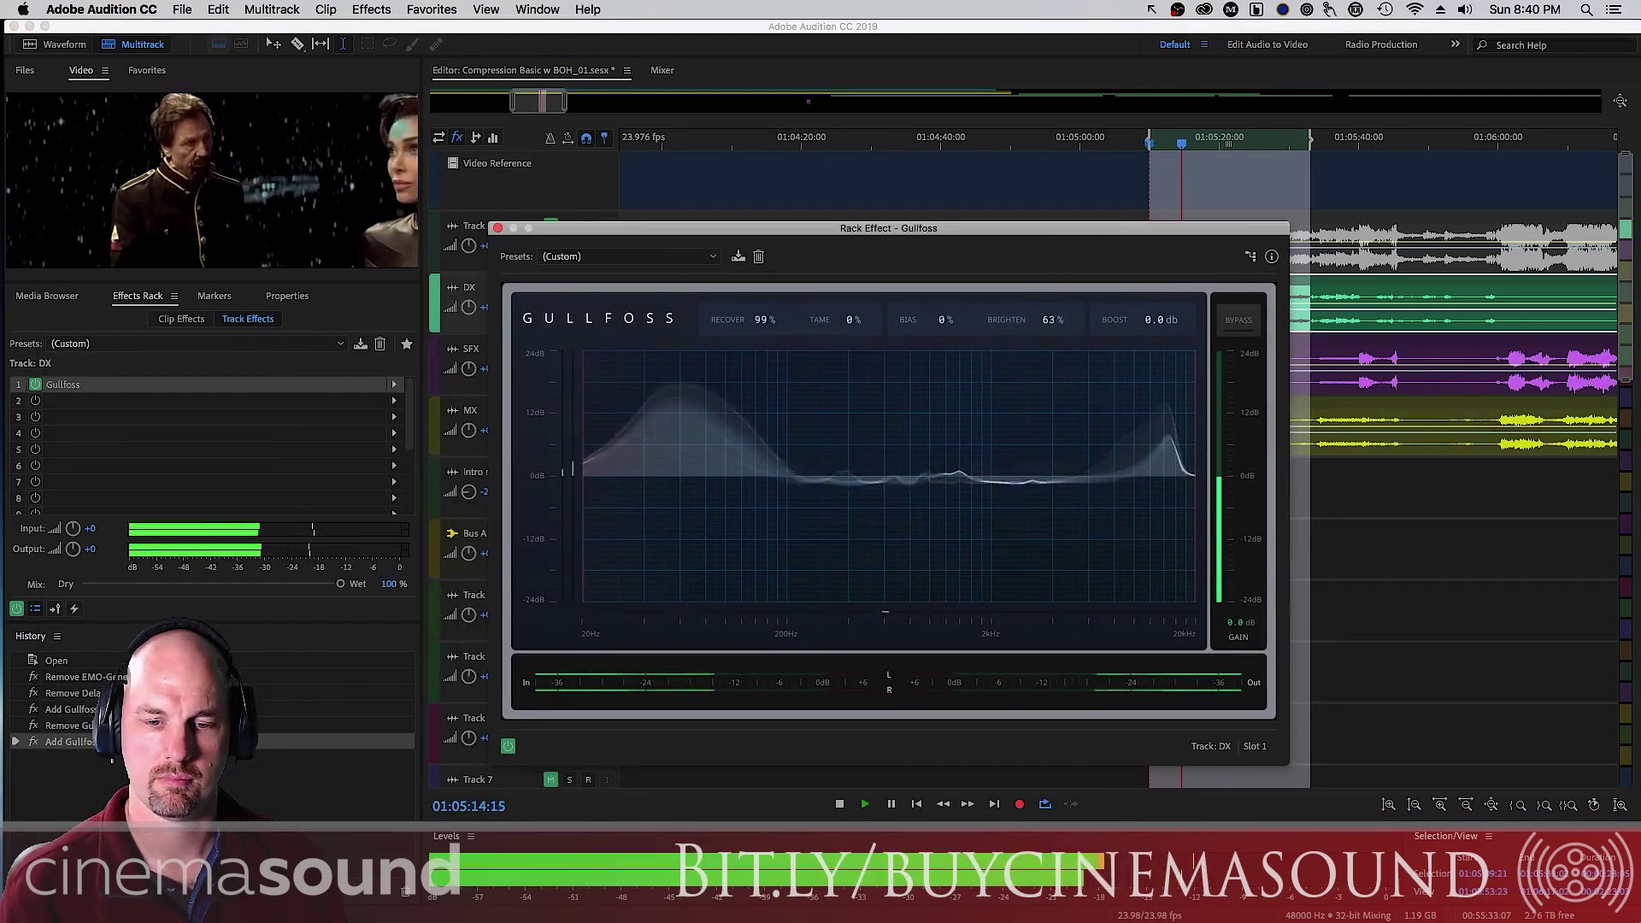
drag(1144, 323, 1144, 272)
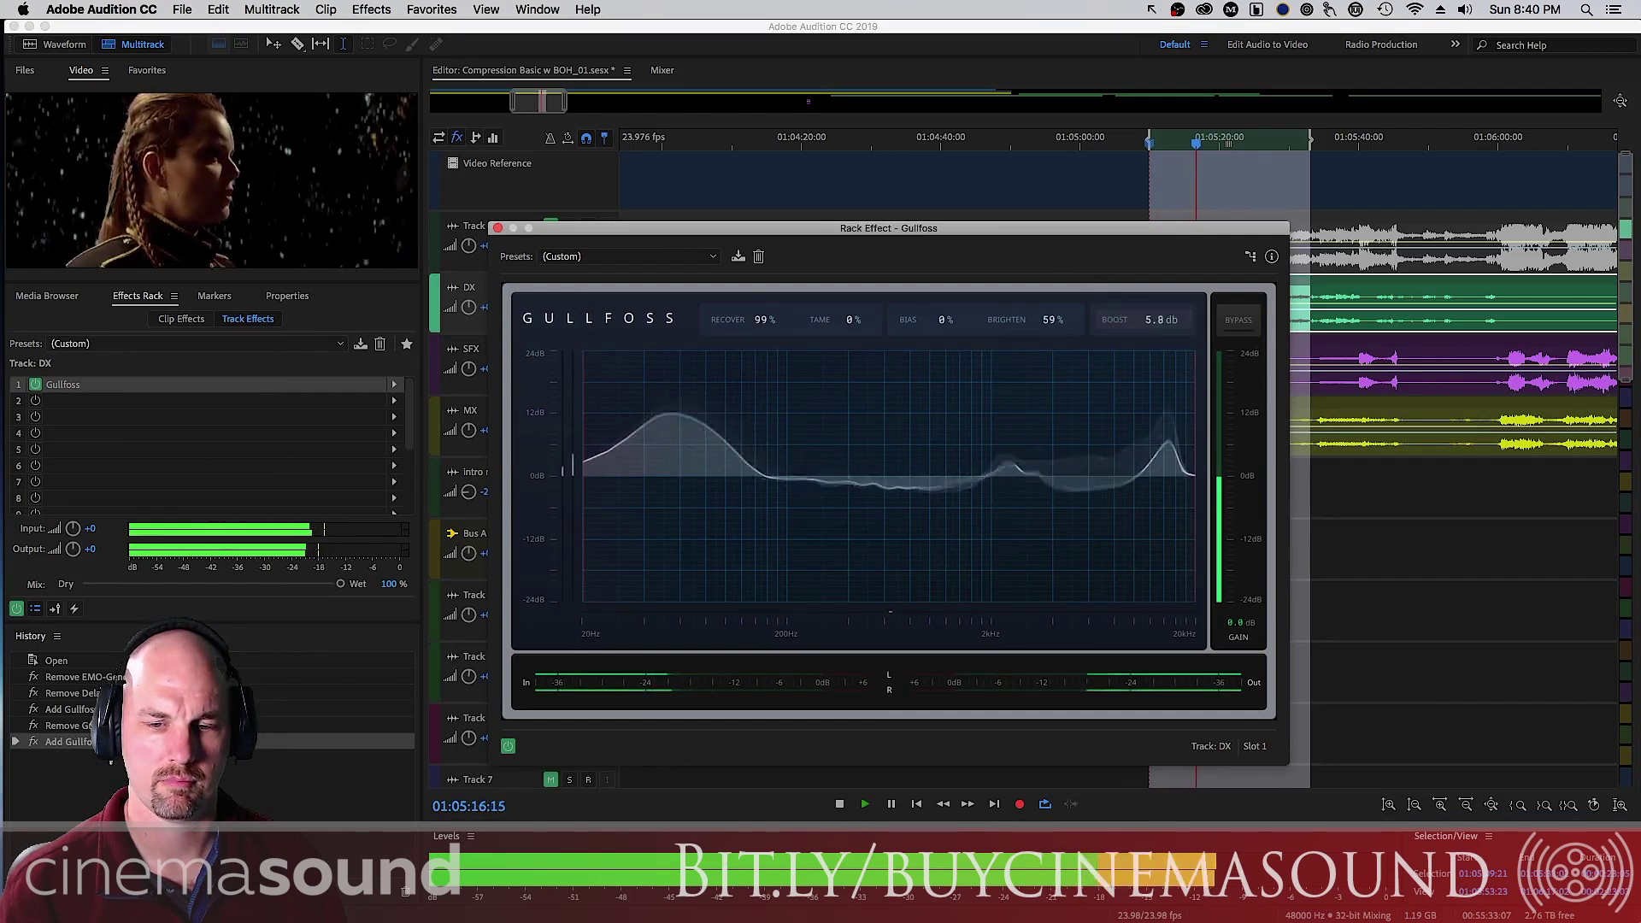
drag(851, 322, 917, 276)
key(space)
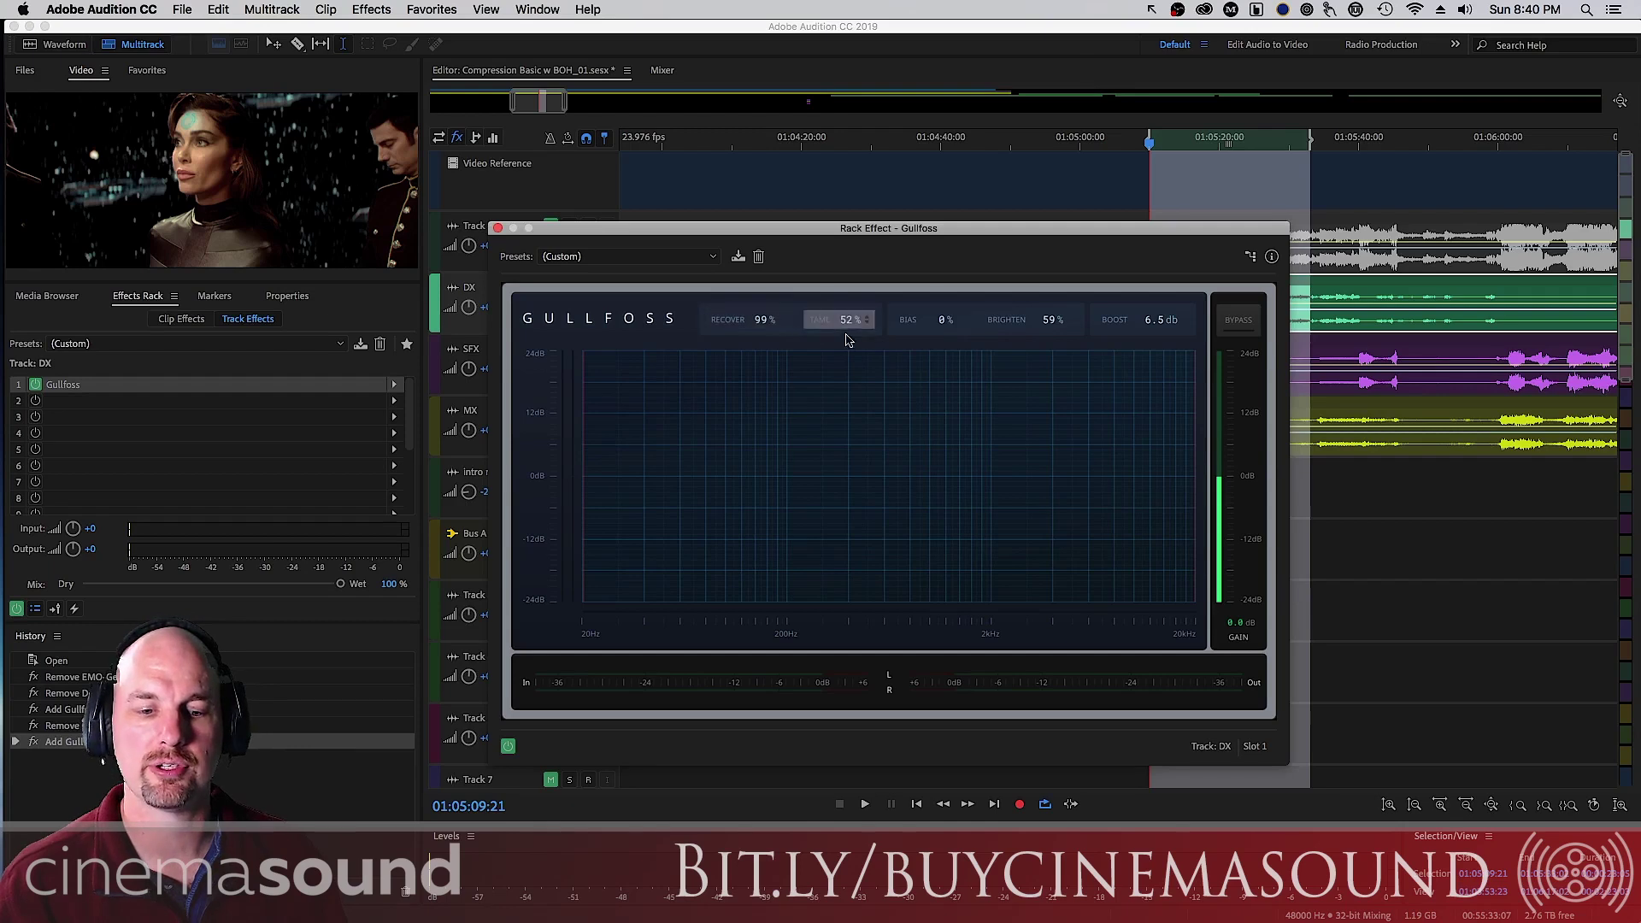
Play the DX range and adjust Gullfoss to Tame 83%, Brighten 58% and Boost 8.6 dB
key(space)
drag(855, 329, 839, 282)
mouse_move(1026, 319)
mouse_down()
mouse_move(1026, 402)
mouse_move(1026, 321)
mouse_up()
drag(1171, 321, 1168, 301)
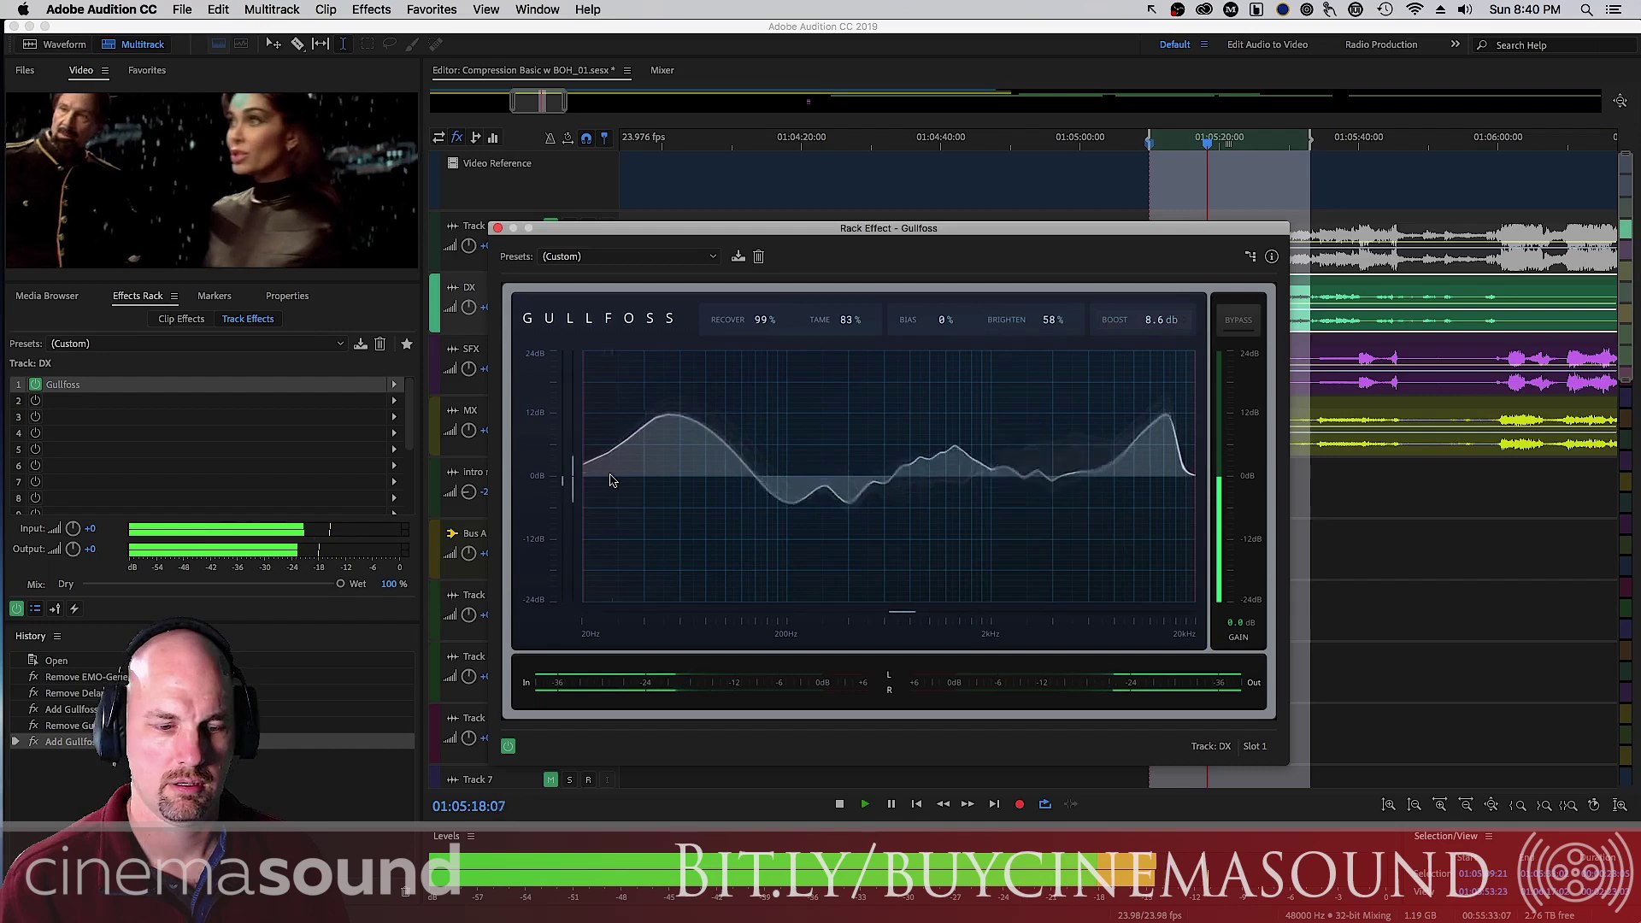
Limit the DX Gullfoss processing to about 90 Hz through 13,500 Hz and stop playback
mouse_move(584, 479)
mouse_down()
mouse_move(737, 479)
mouse_move(716, 478)
mouse_up()
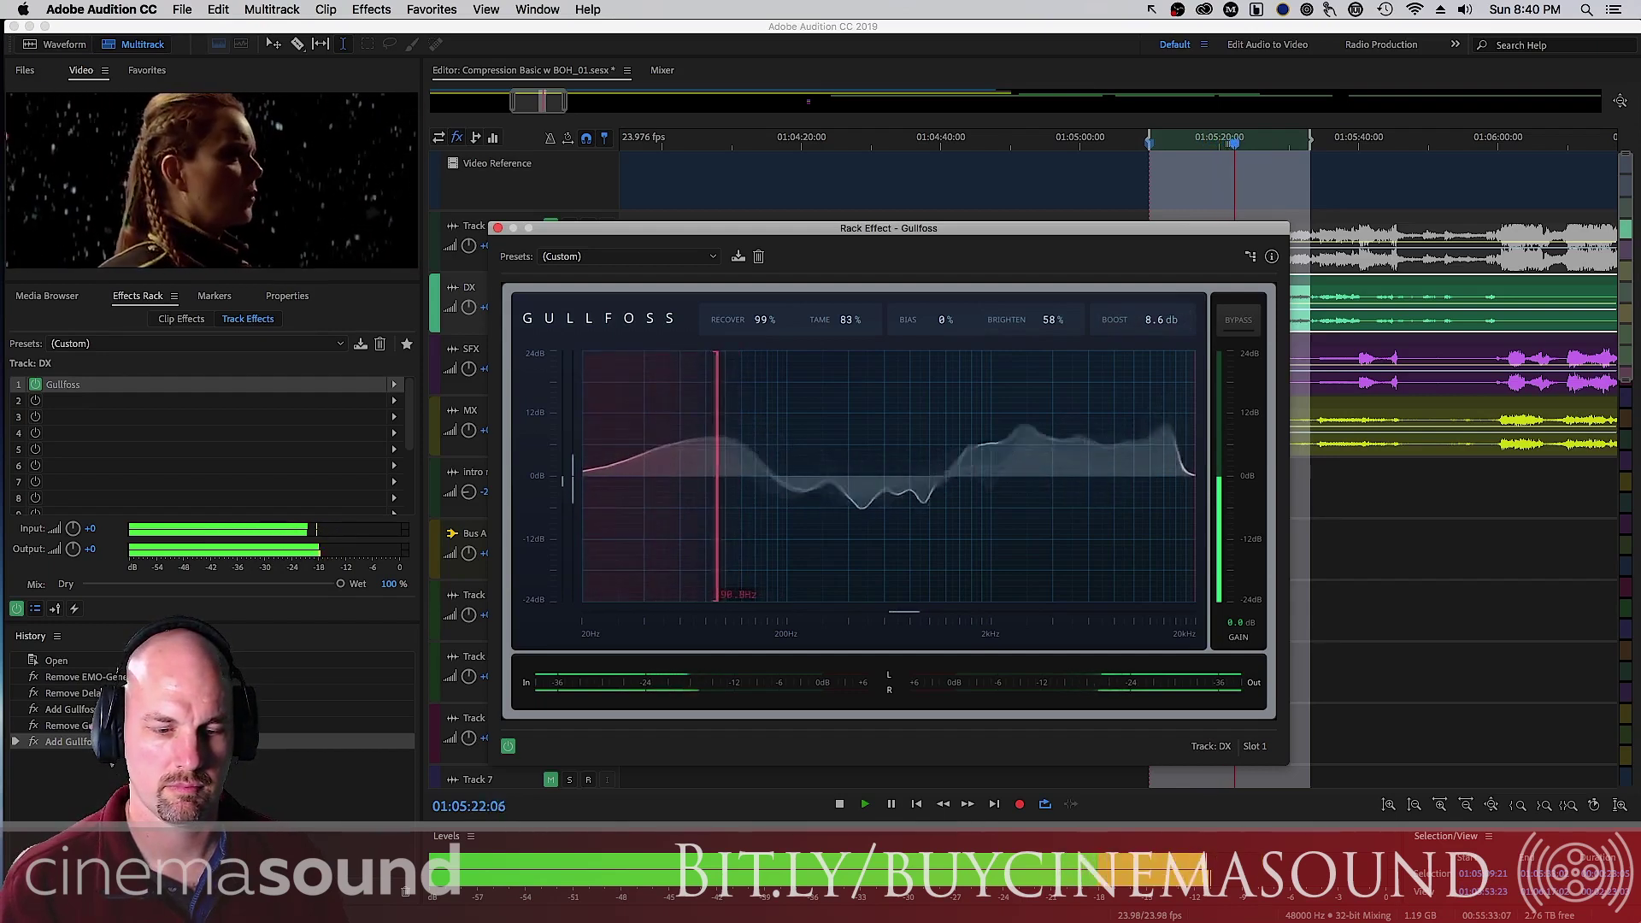
drag(1195, 478, 1160, 479)
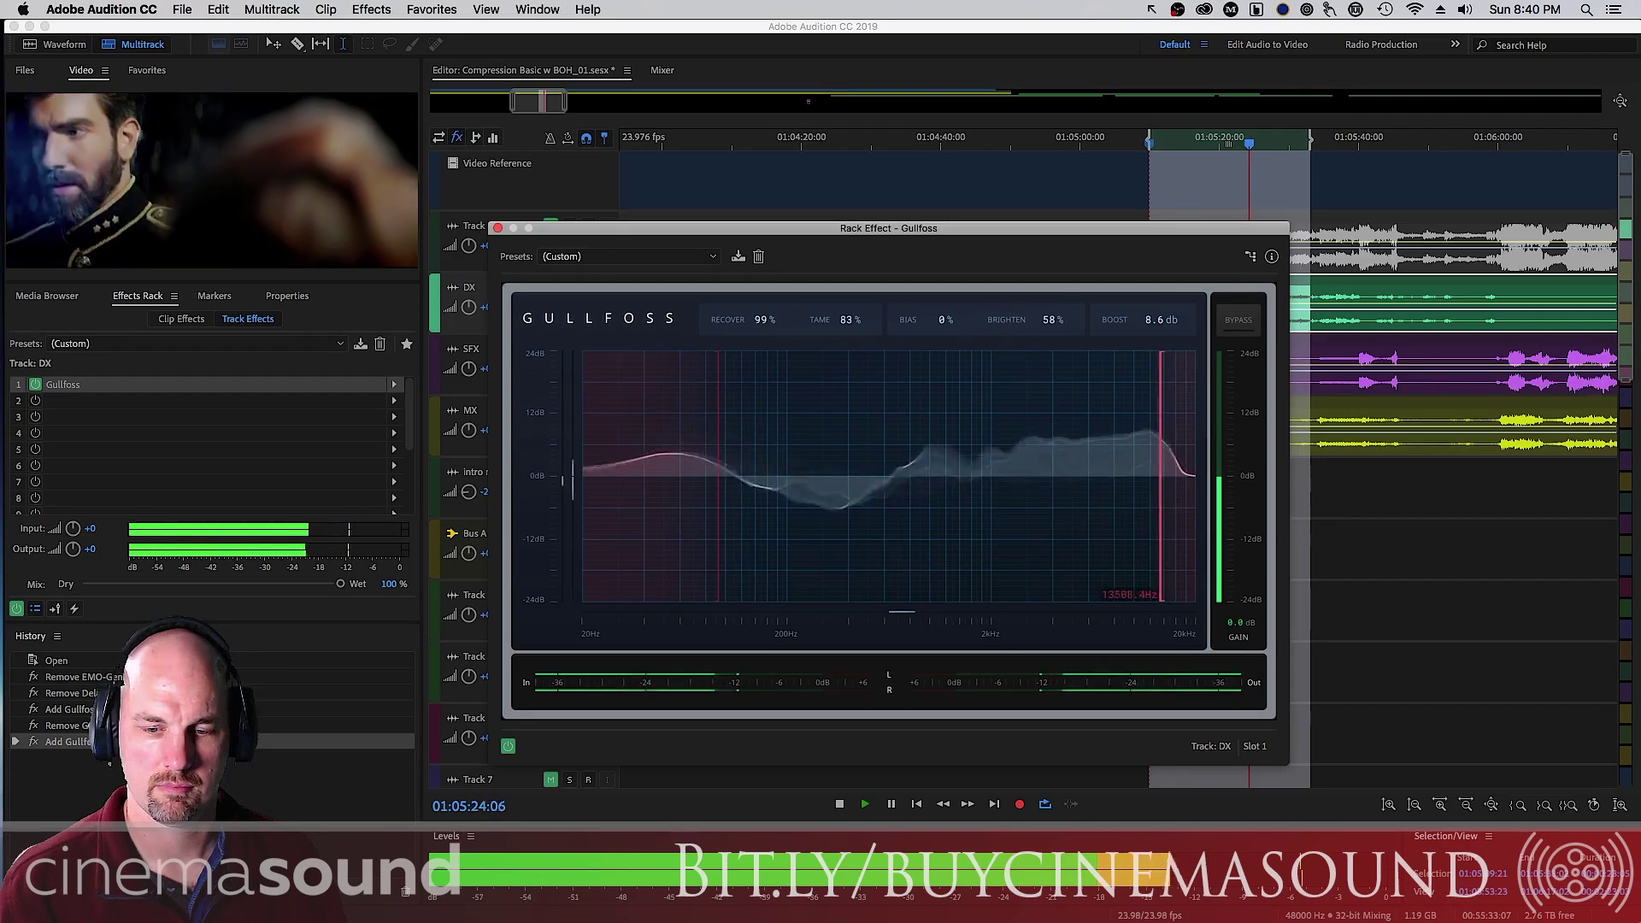
key(space)
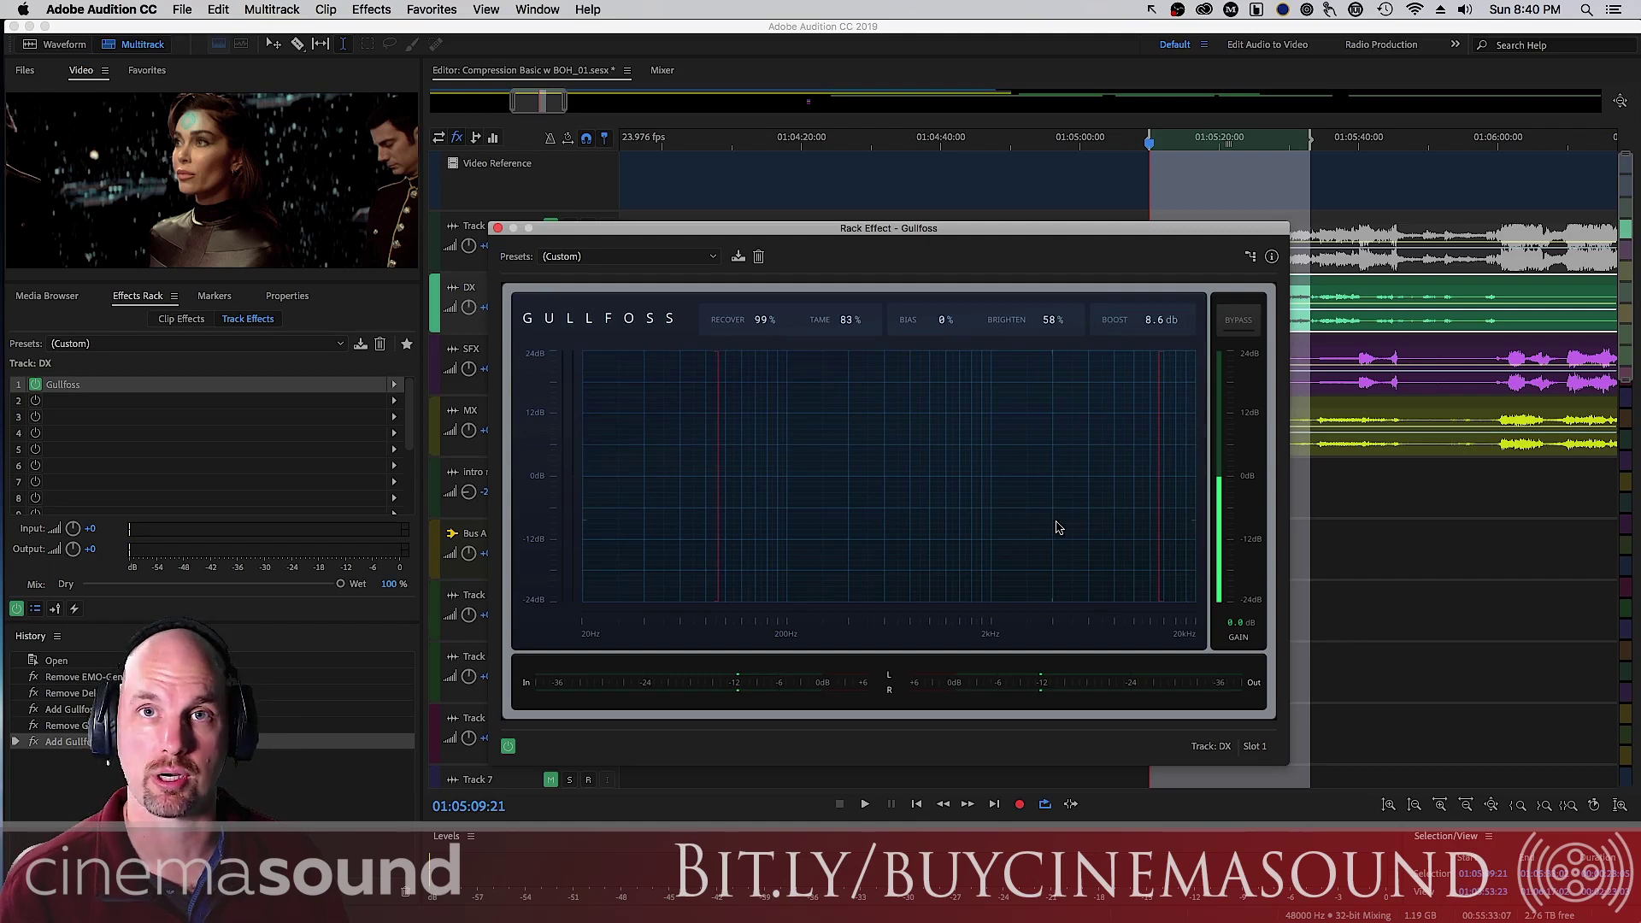
Play the range, set both Recover and Tame to 58%, and move the Gullfoss window clear of the track controls
key(space)
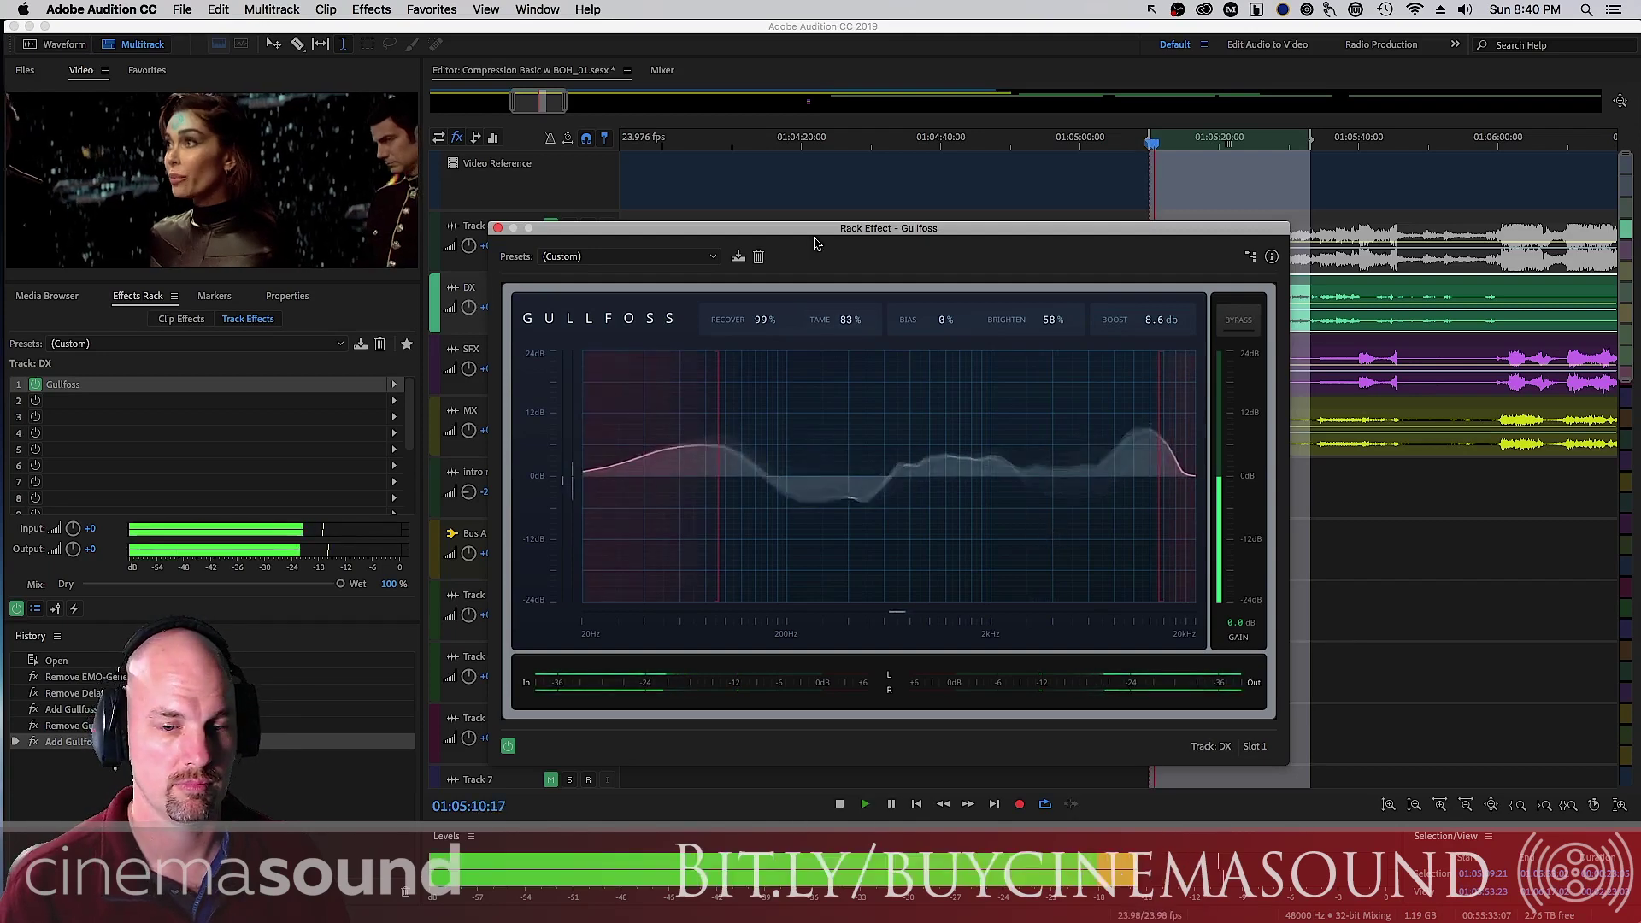
drag(843, 319, 844, 264)
drag(744, 319, 744, 361)
drag(844, 237, 1044, 137)
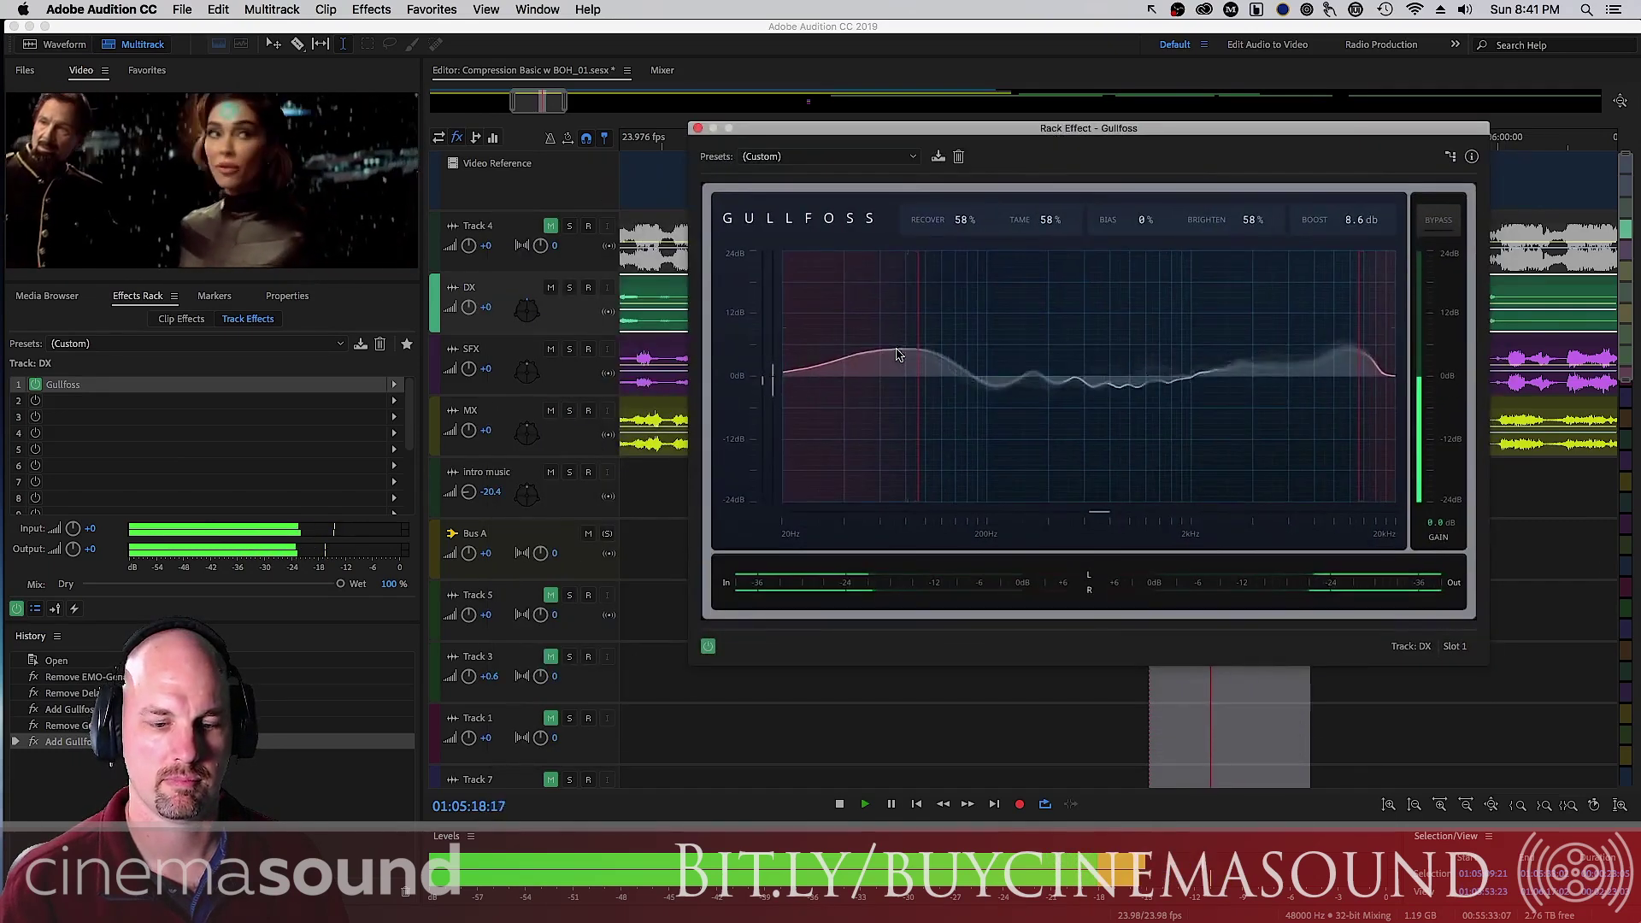
Restart playback and toggle Gullfoss's power to compare the dry and processed DX track
key(space)
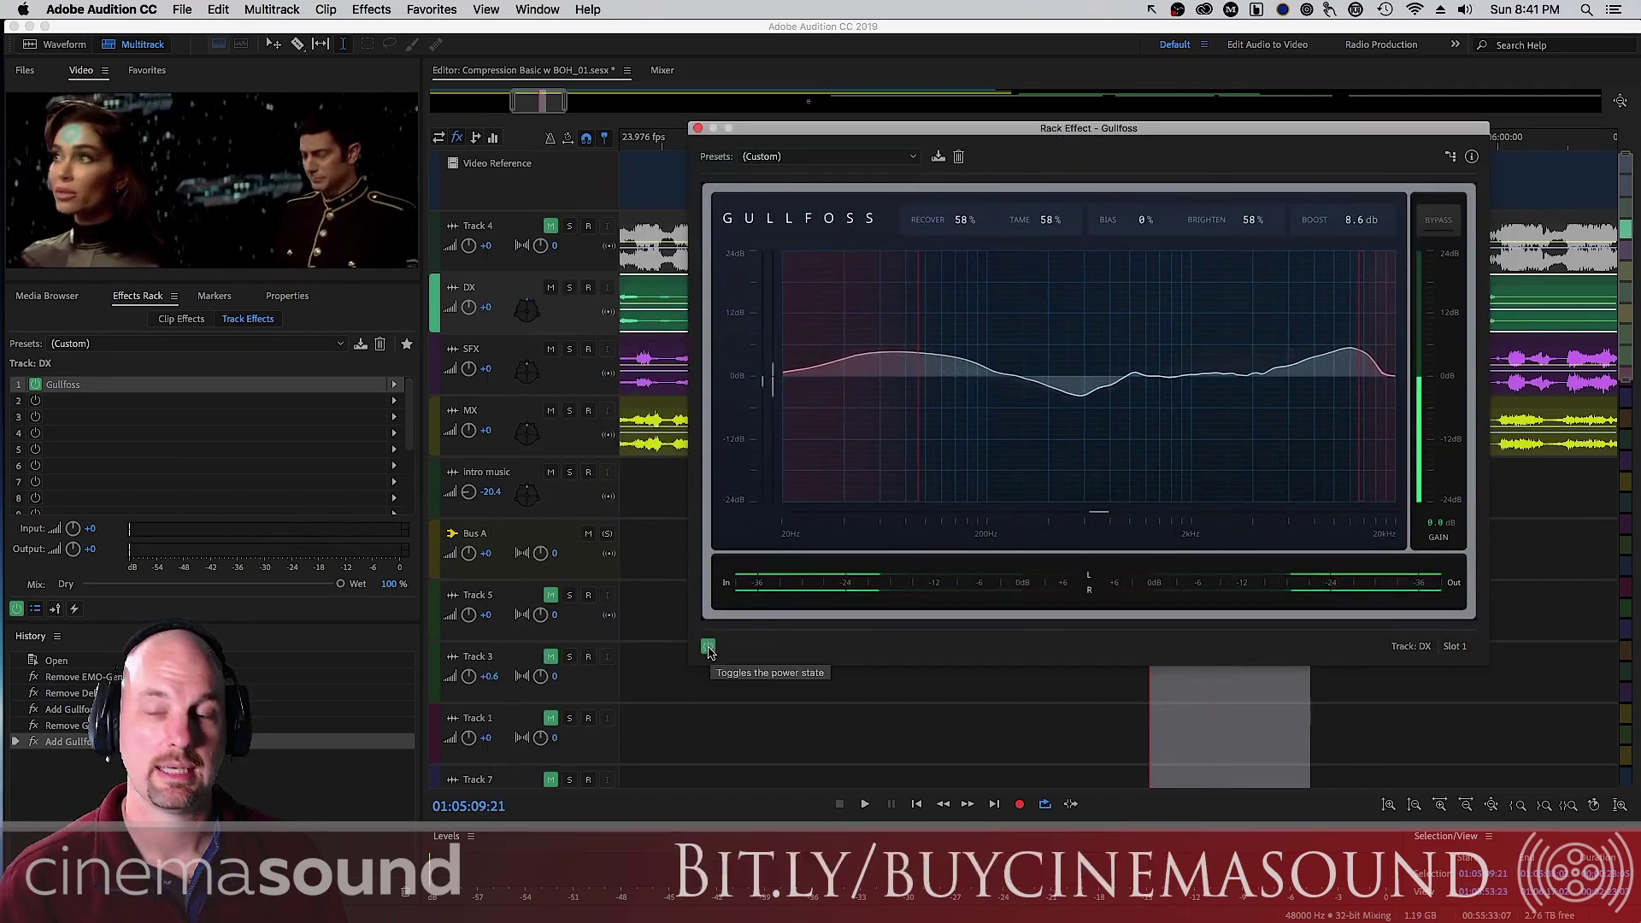
key(space)
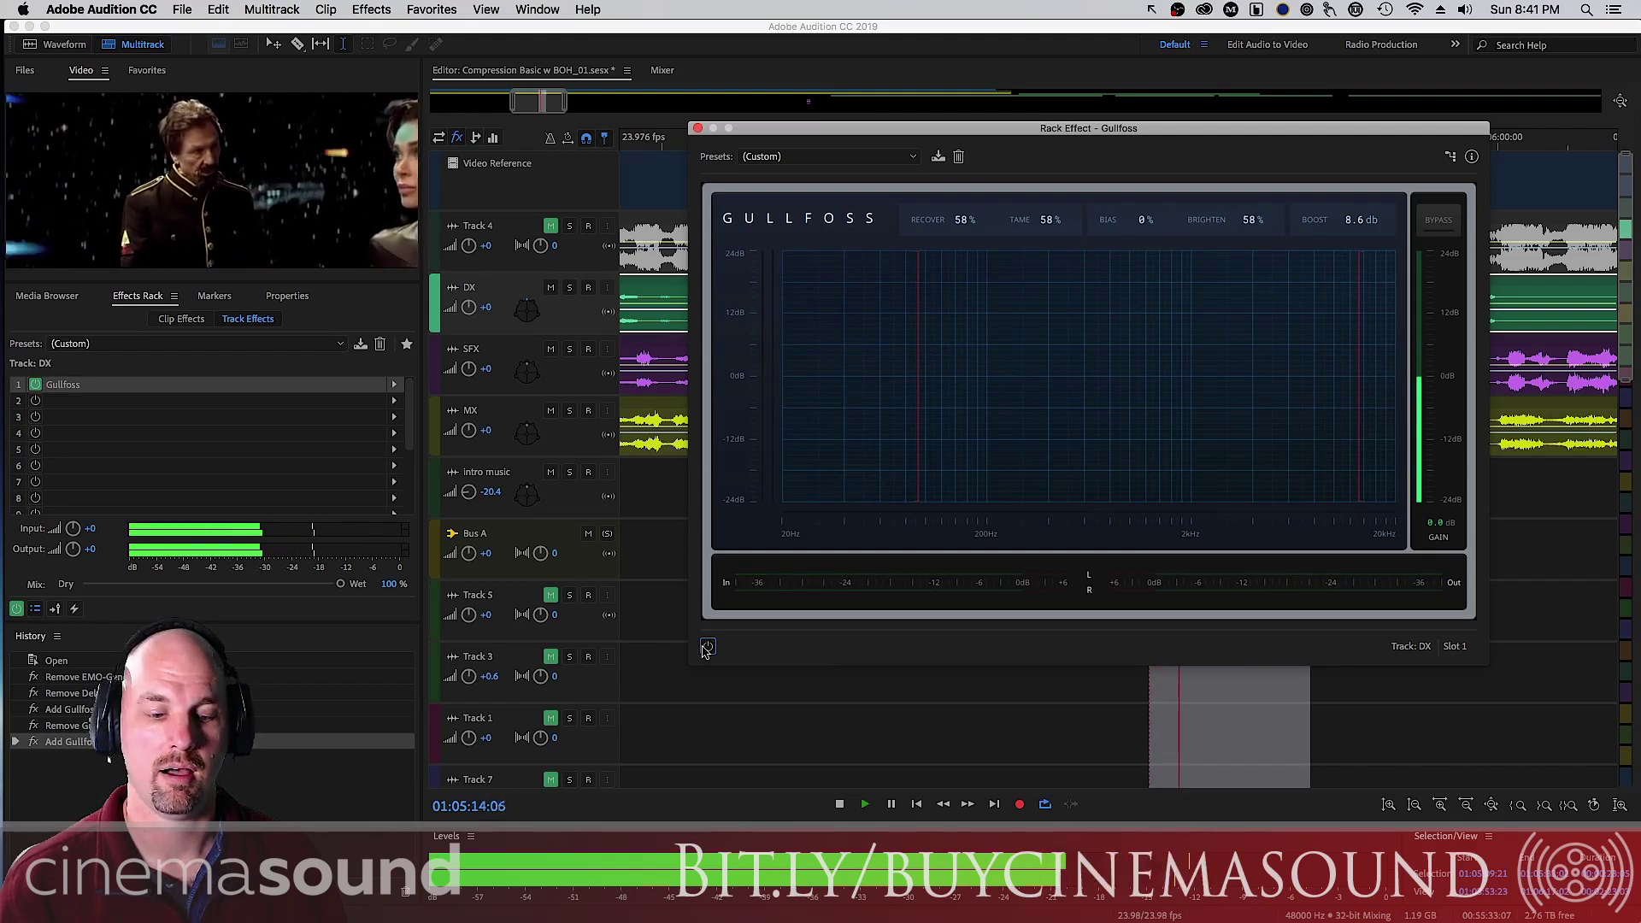
click(707, 648)
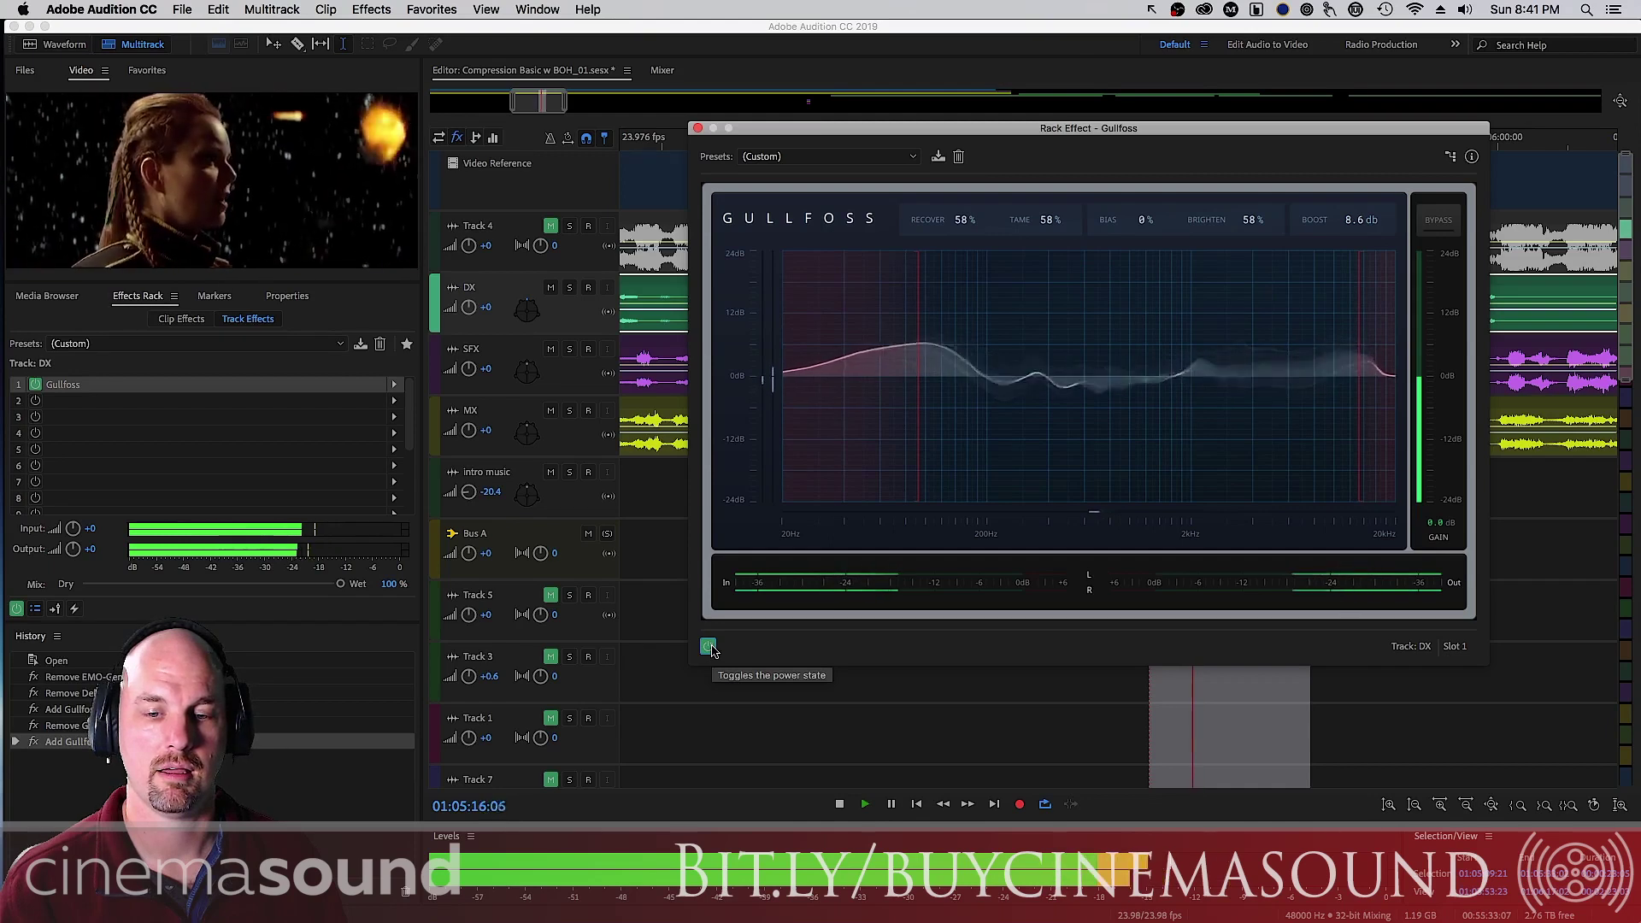
Raise Brighten to 86% and Recover to 70% in the DX track's Gullfoss
drag(1253, 220, 1253, 197)
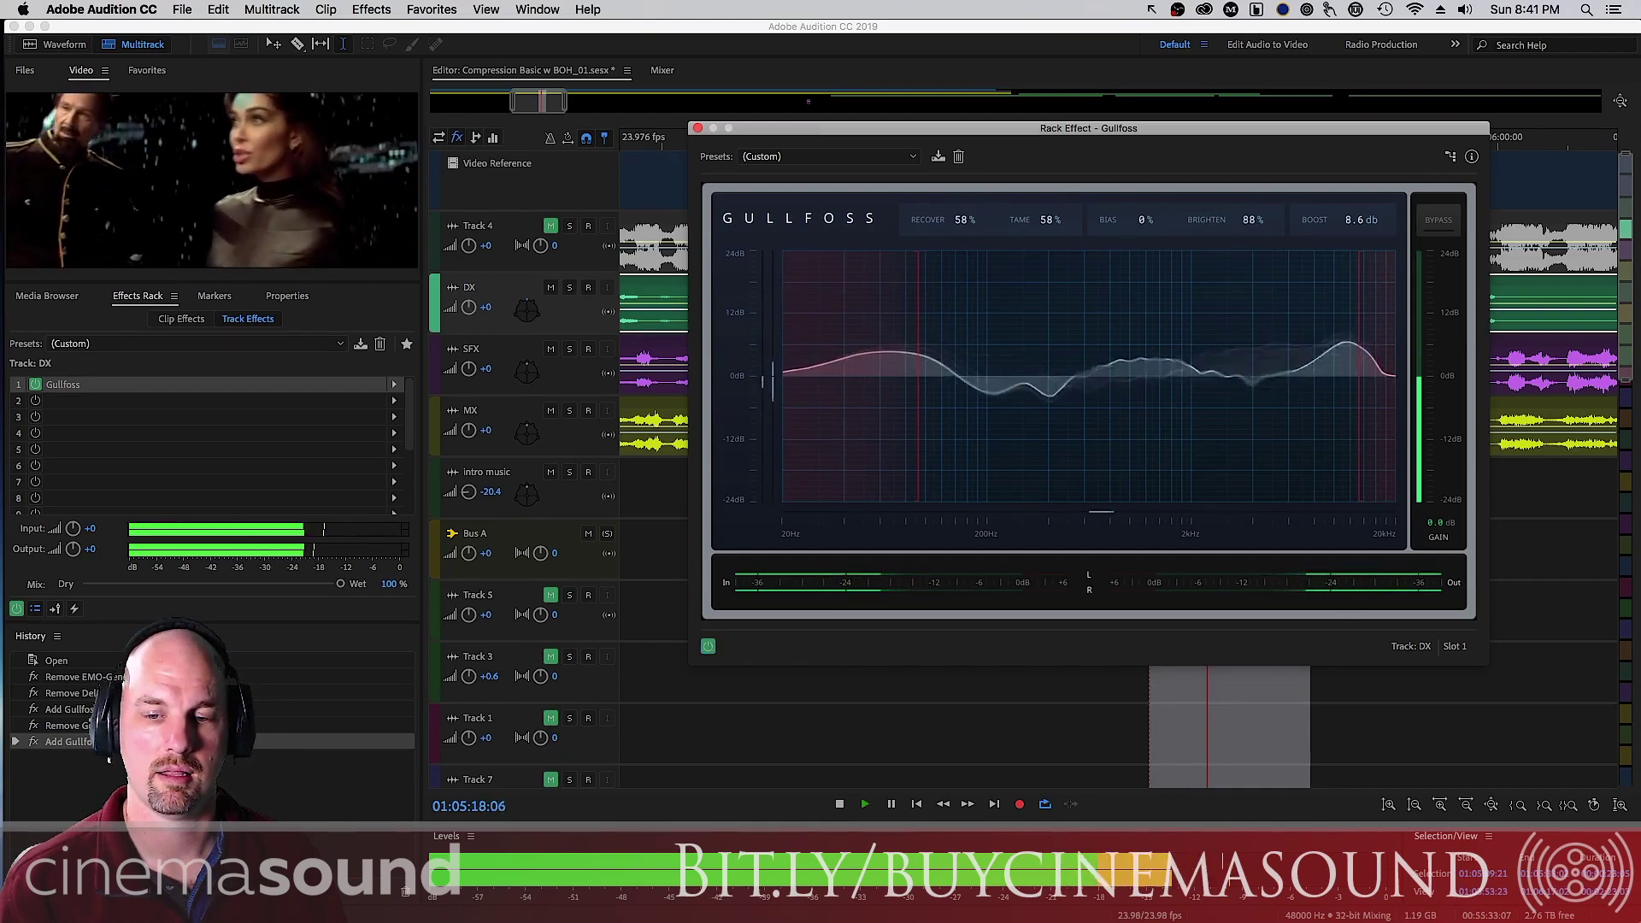
drag(961, 220, 961, 205)
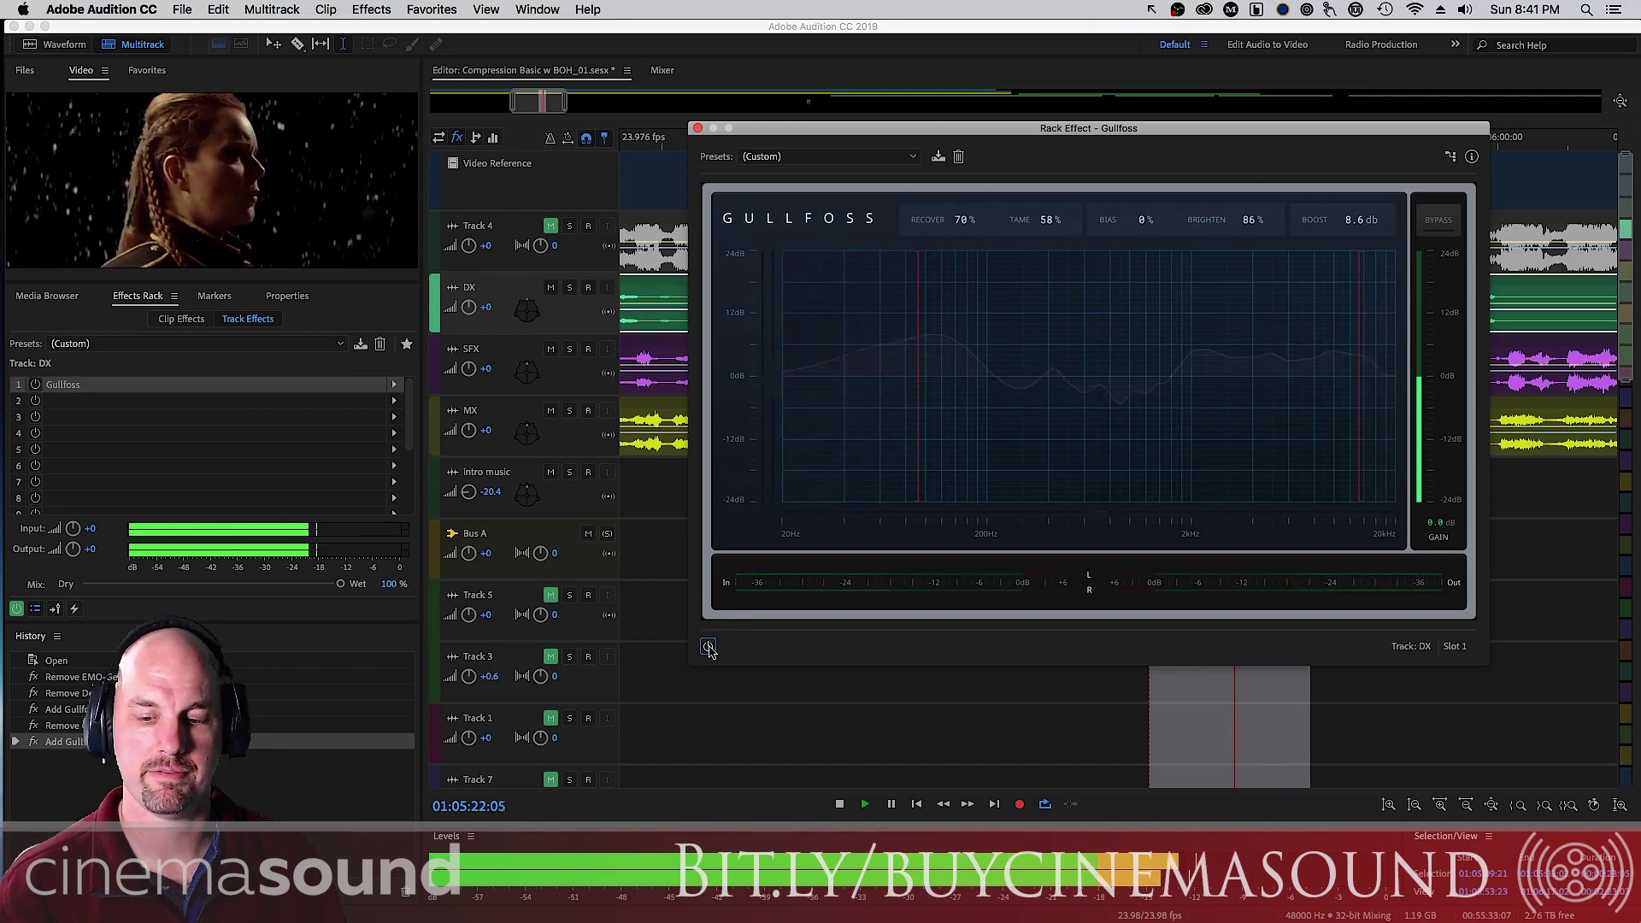
Replay the range from its start with Gullfoss bypassed and switch its power back on to compare
key(space)
key(space)
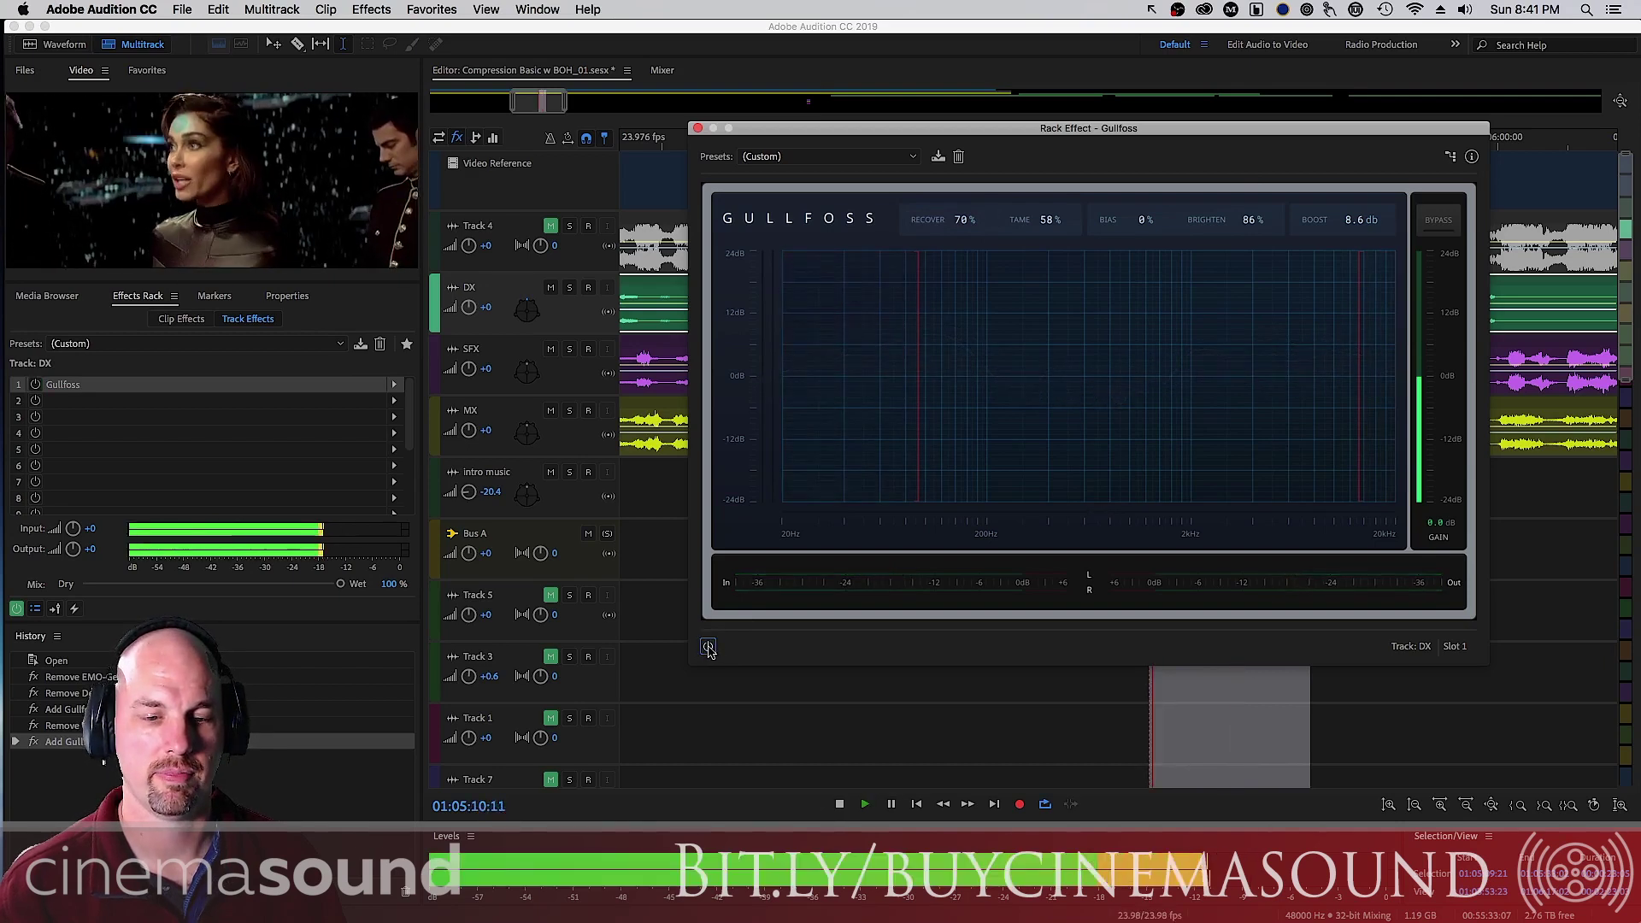
click(708, 648)
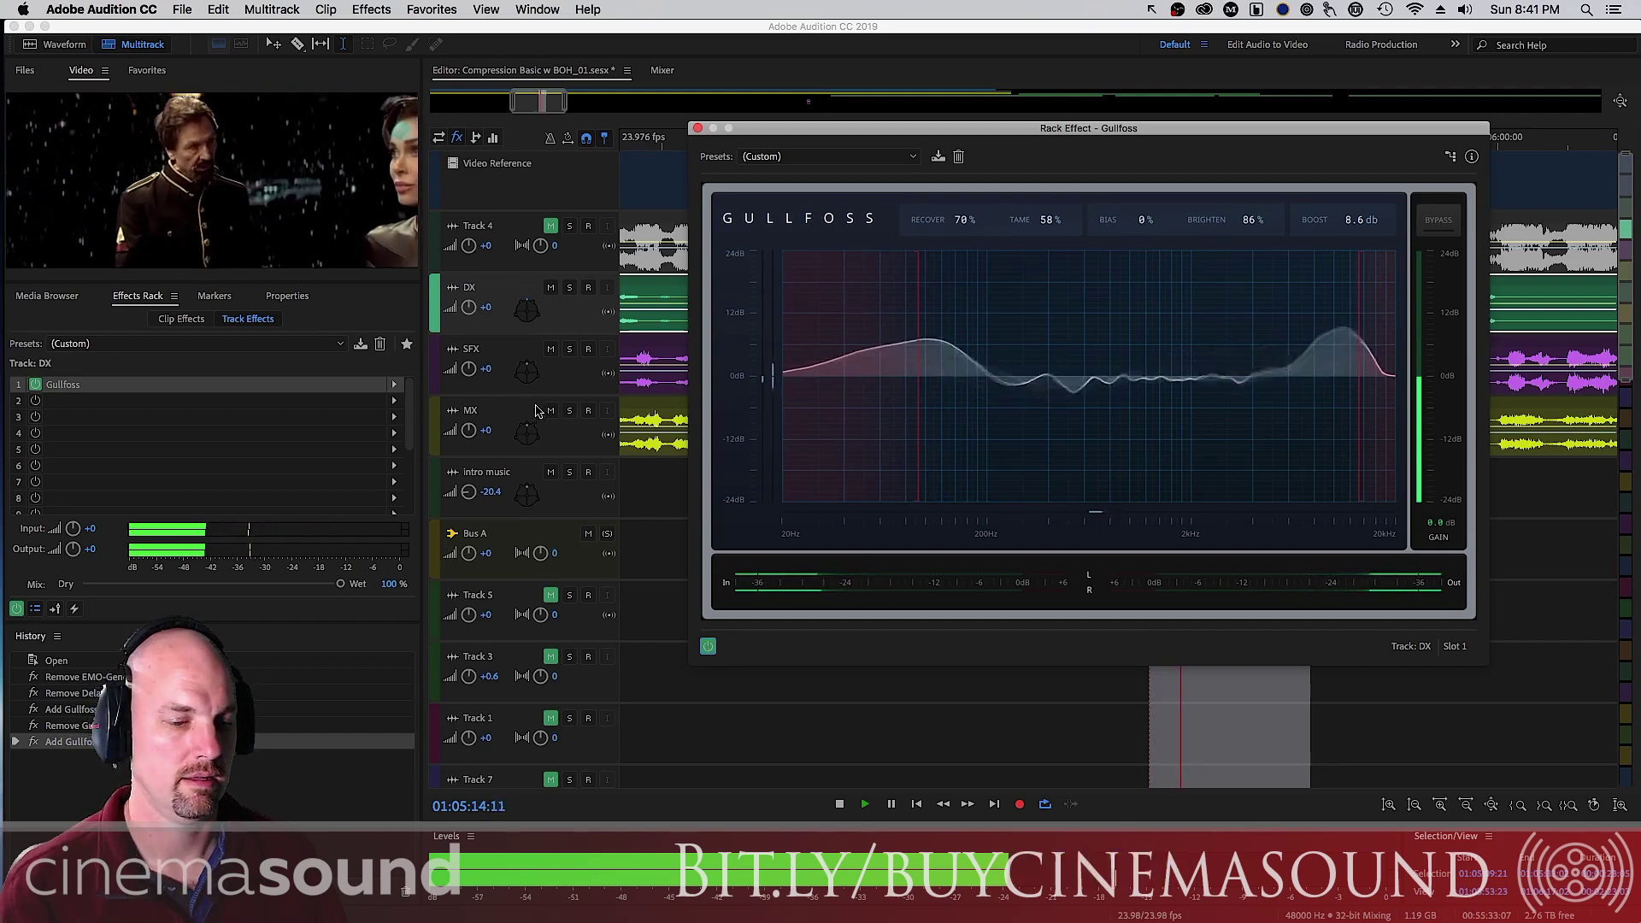
Raise the MX track's volume to +1.2 and turn up the SFX track's volume during playback
drag(484, 433, 491, 421)
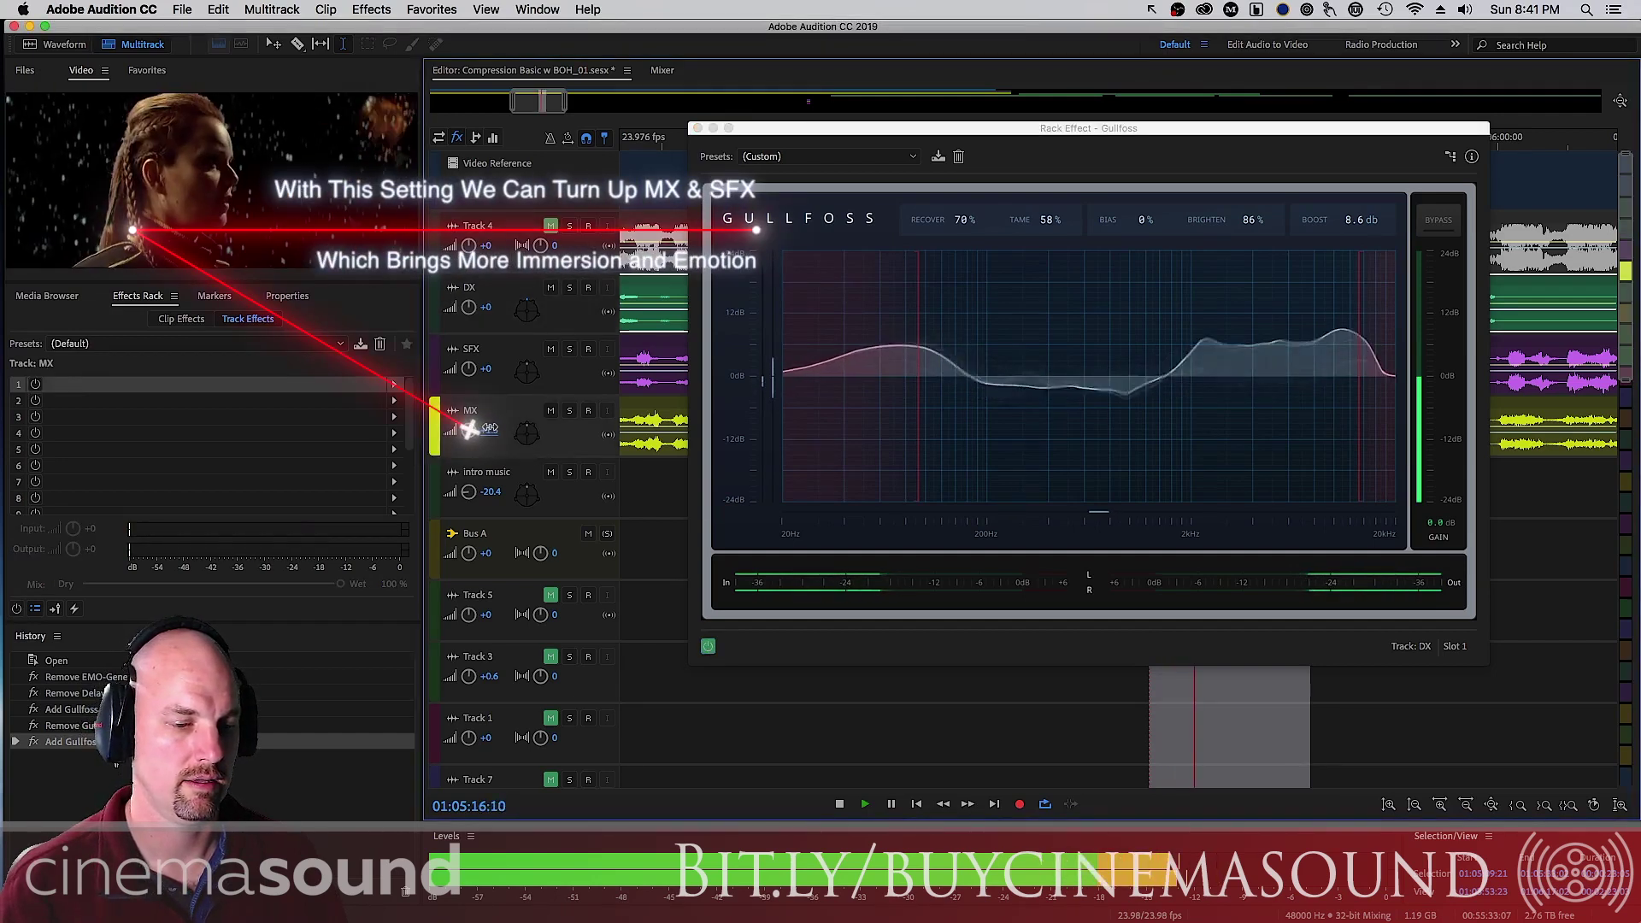
click(492, 370)
drag(491, 365, 492, 363)
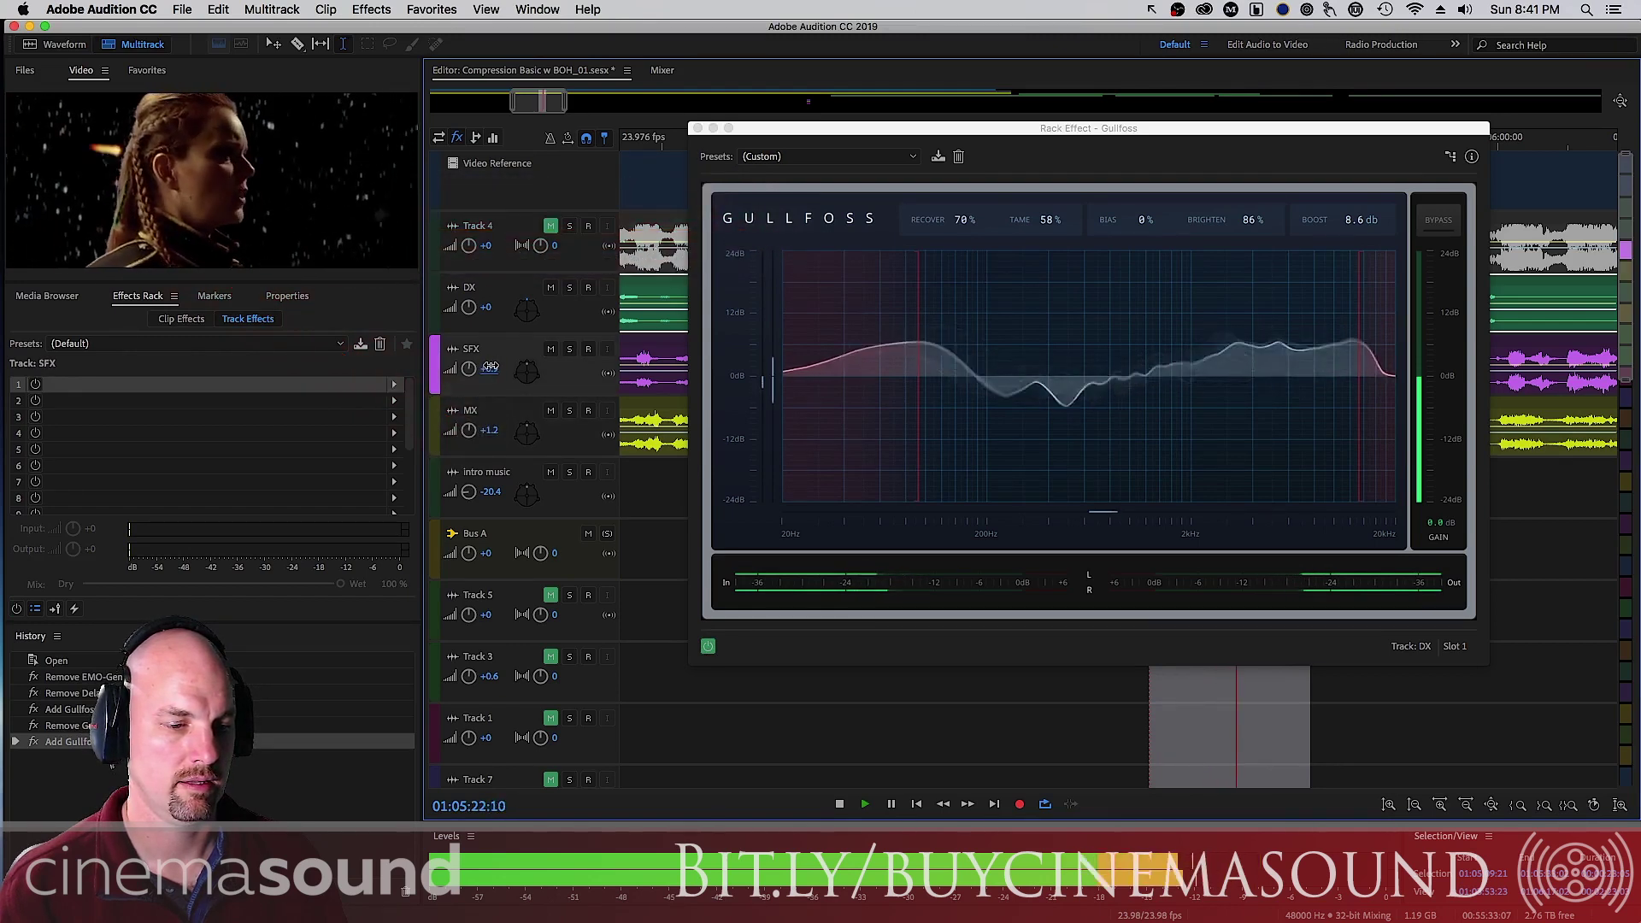